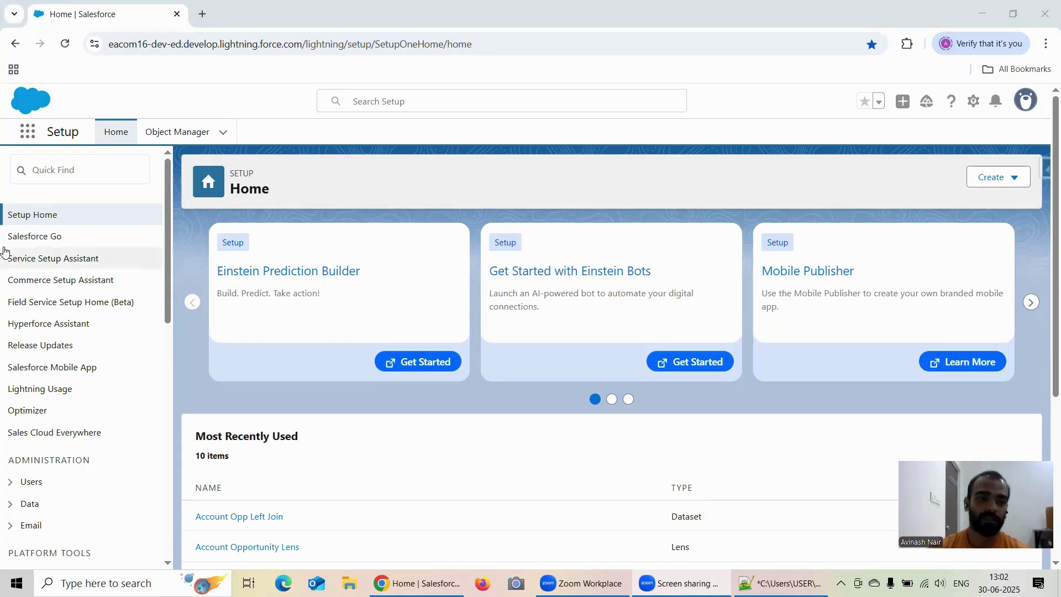
# Step: Open Analytics Studio and start a new lens on the Account Opp Left Join dataset
pyautogui.click(27, 132)
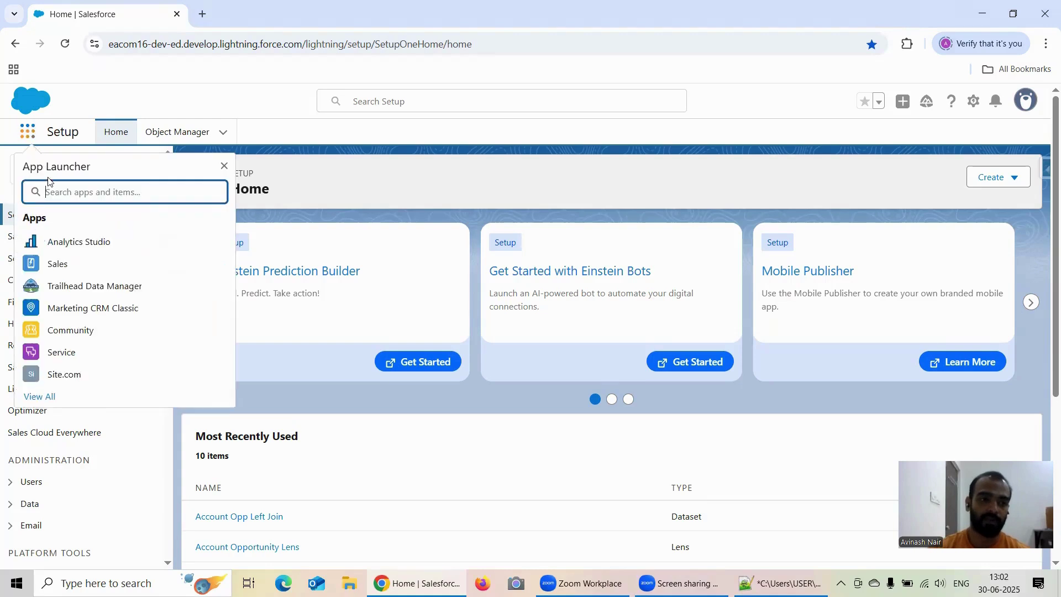
pyautogui.click(79, 241)
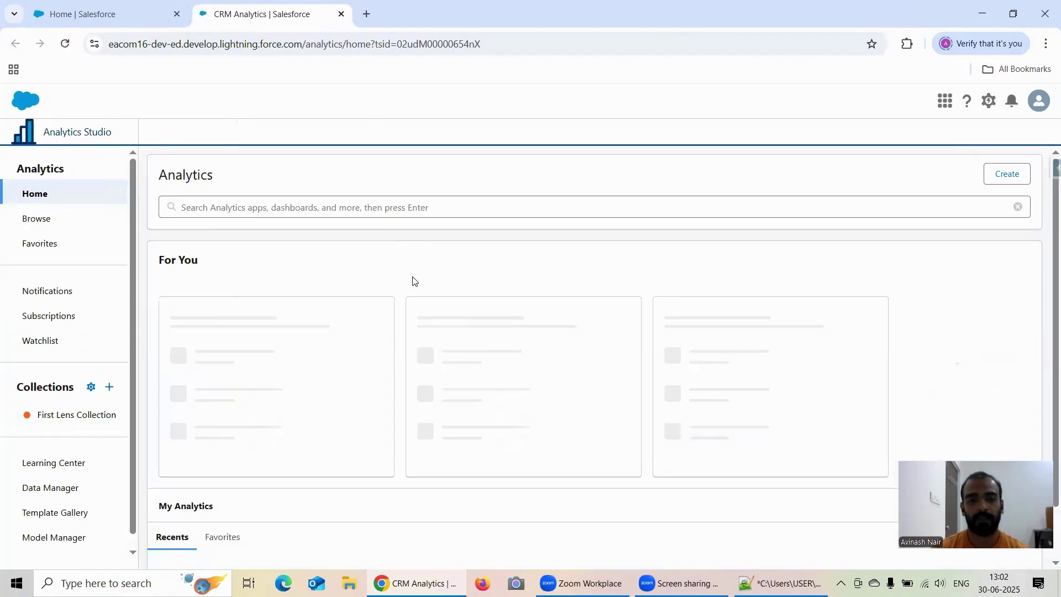
pyautogui.click(257, 353)
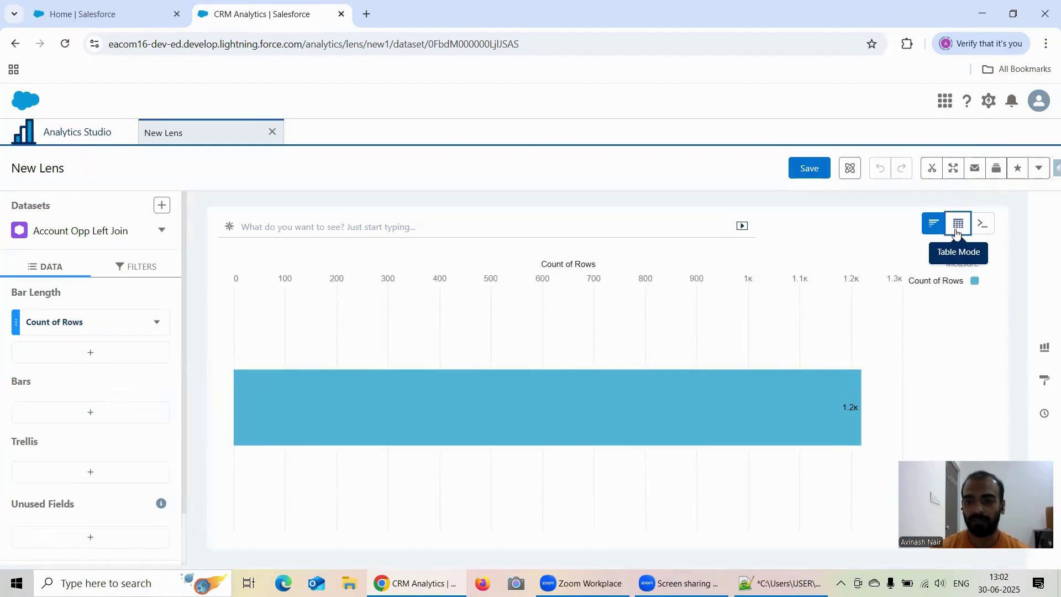
# Step: Show the lens as a compare table and group its rows by Stage
pyautogui.click(965, 226)
pyautogui.click(929, 277)
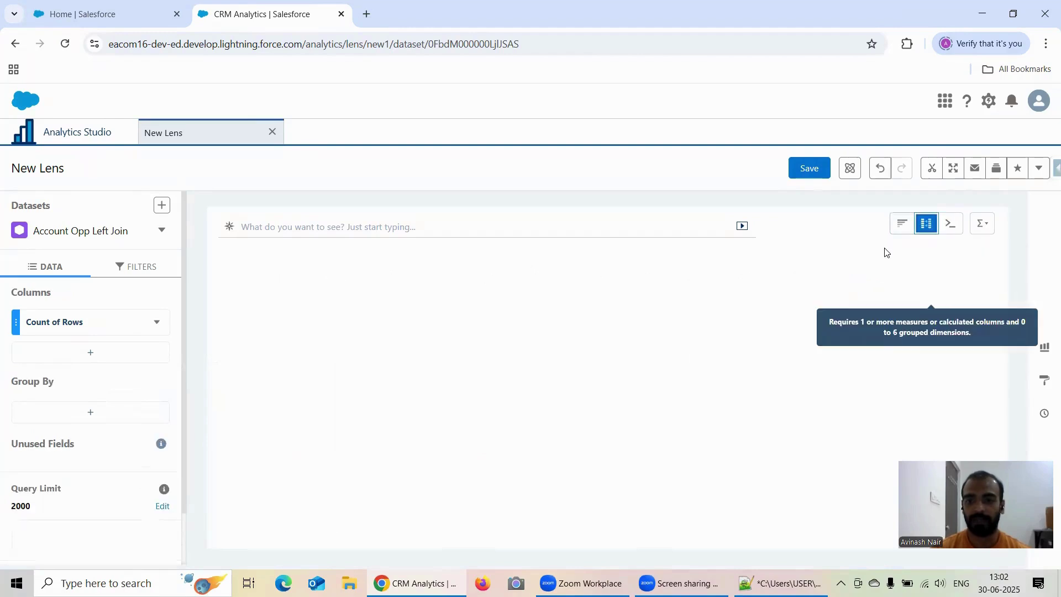
pyautogui.click(97, 412)
pyautogui.scroll(-3, 308, 331)
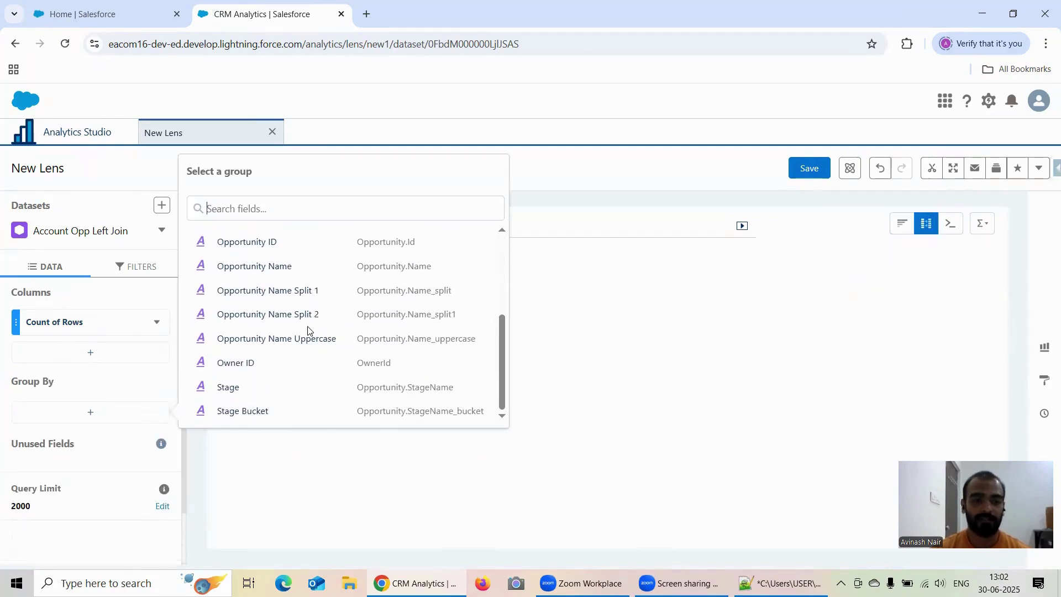
pyautogui.click(242, 386)
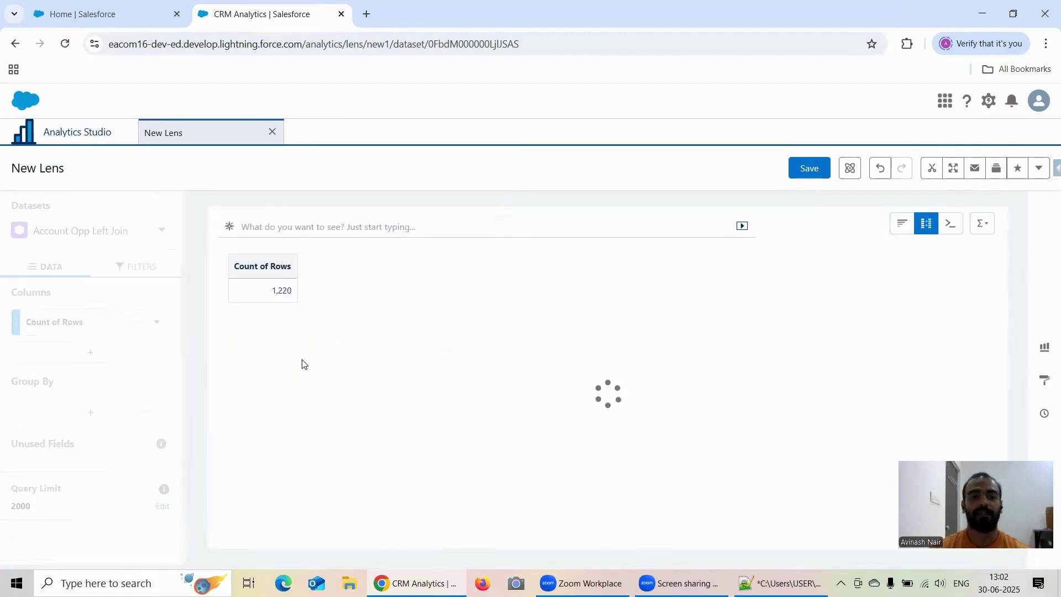
# Step: Duplicate the lens's browser tab twice and return to the original lens grouped by Stage
pyautogui.rightClick(250, 12)
pyautogui.click(293, 139)
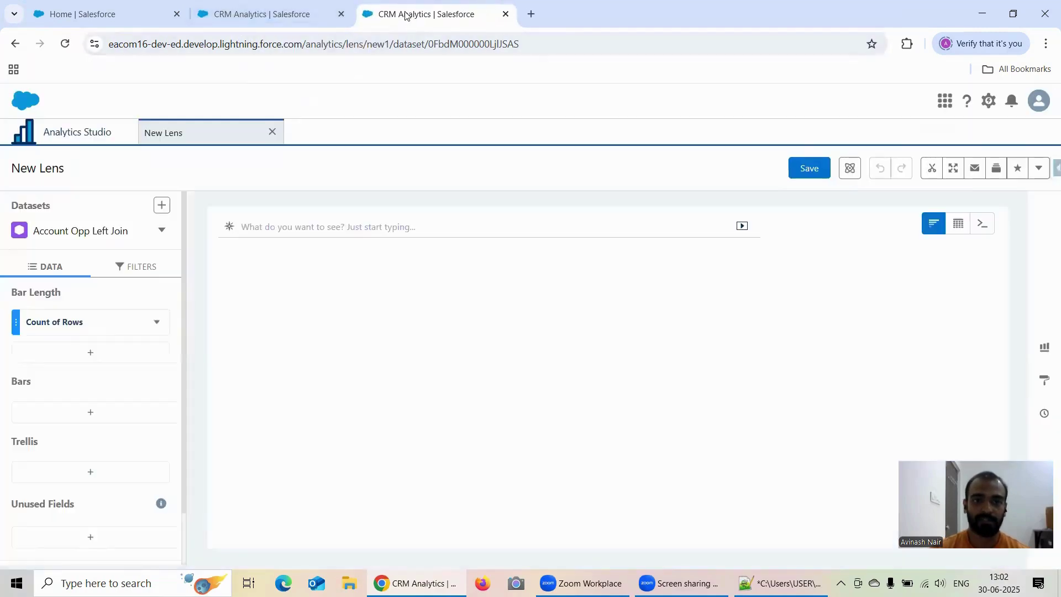
pyautogui.rightClick(405, 15)
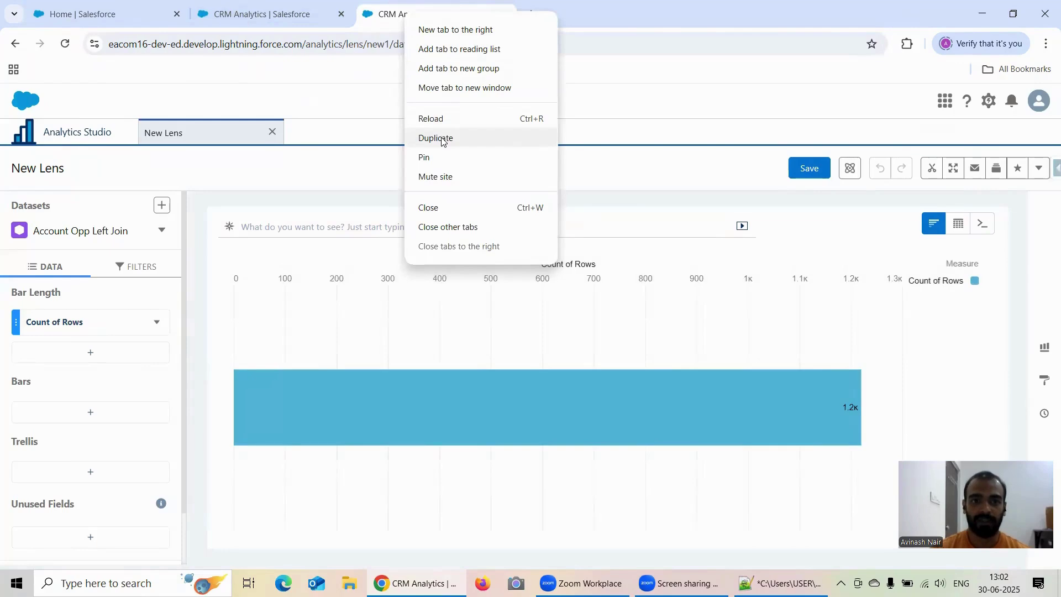
pyautogui.click(437, 138)
pyautogui.click(271, 16)
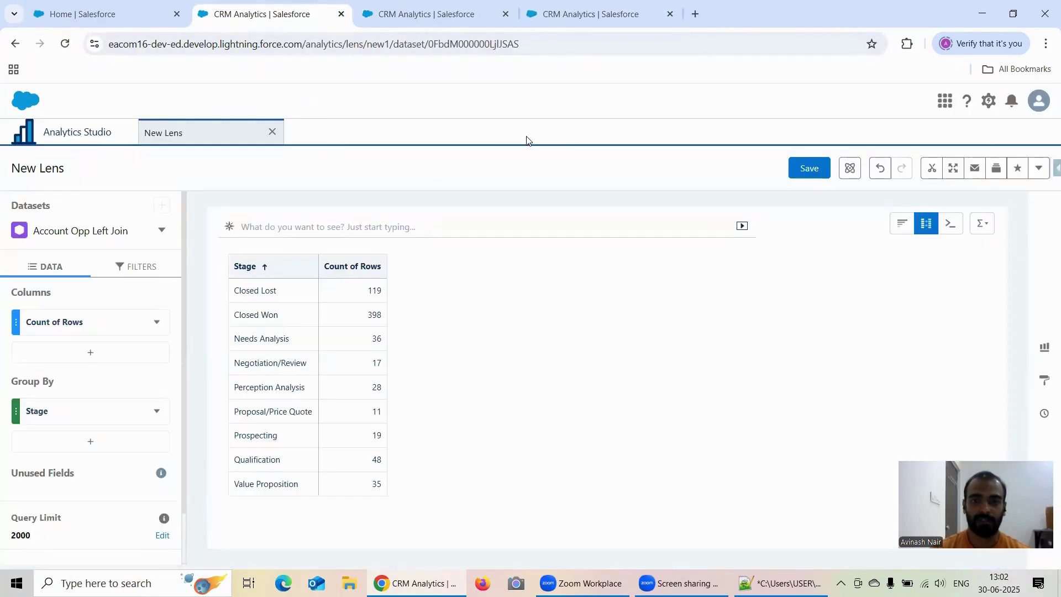
# Step: Open the Count of Rows column for editing and add a second column, B, to the table
pyautogui.click(157, 324)
pyautogui.click(166, 261)
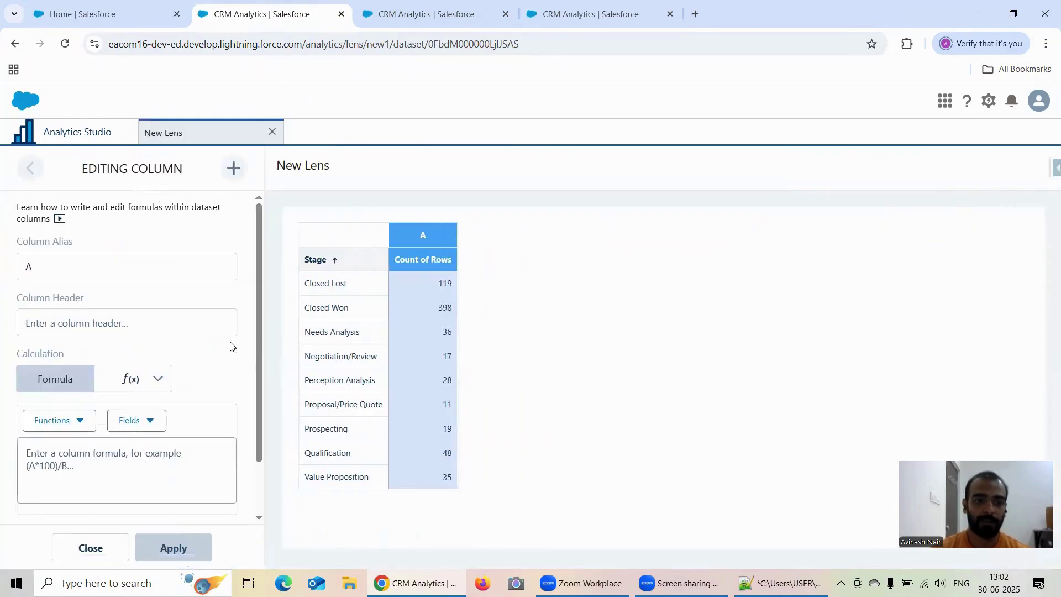
pyautogui.click(235, 171)
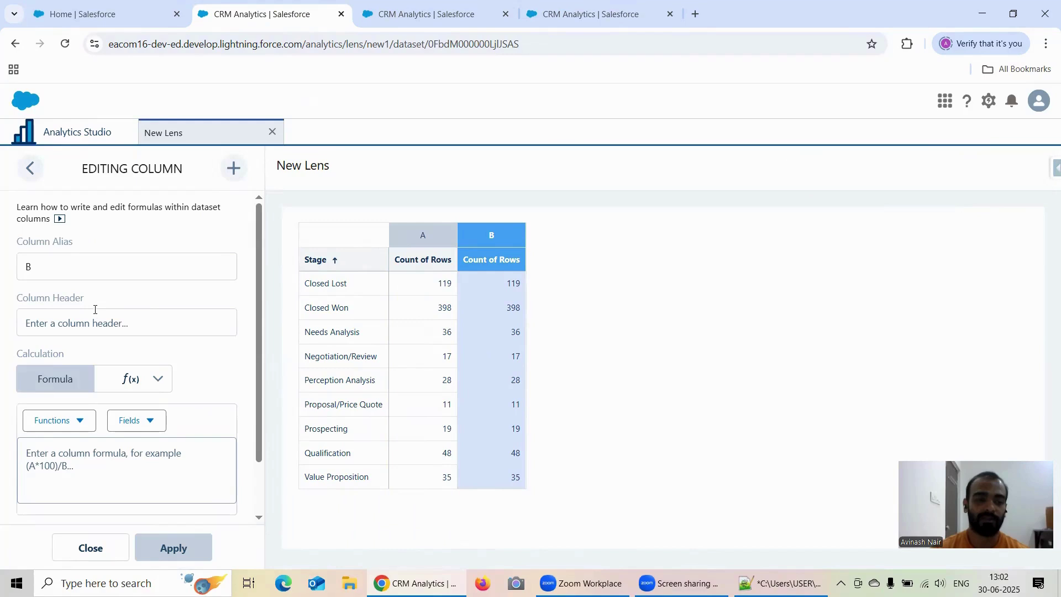
# Step: Set column B's calculation to the Sliding Window function
pyautogui.scroll(-2, 144, 304)
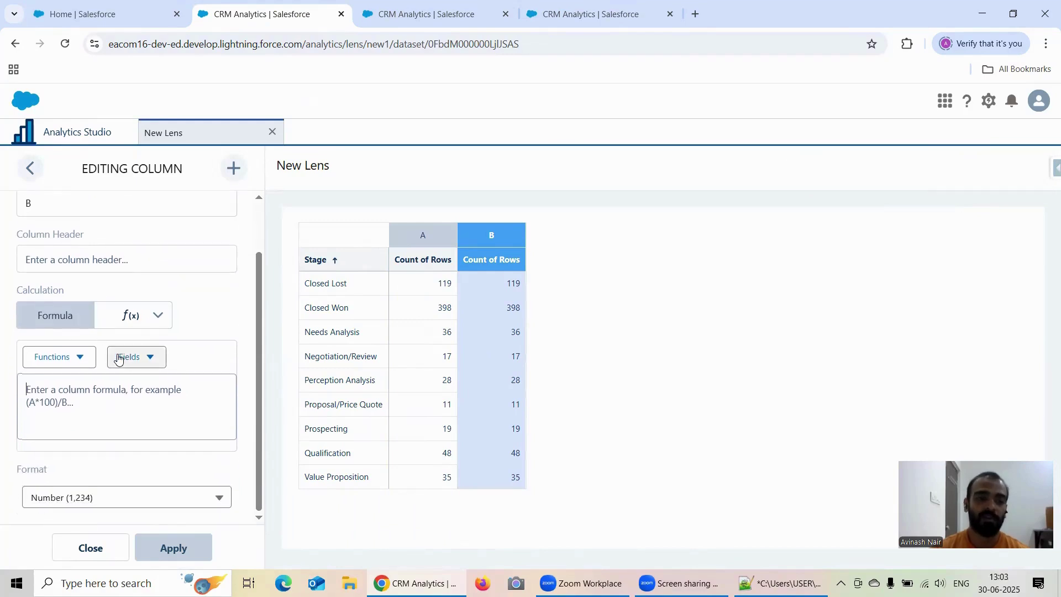
pyautogui.scroll(2, 44, 298)
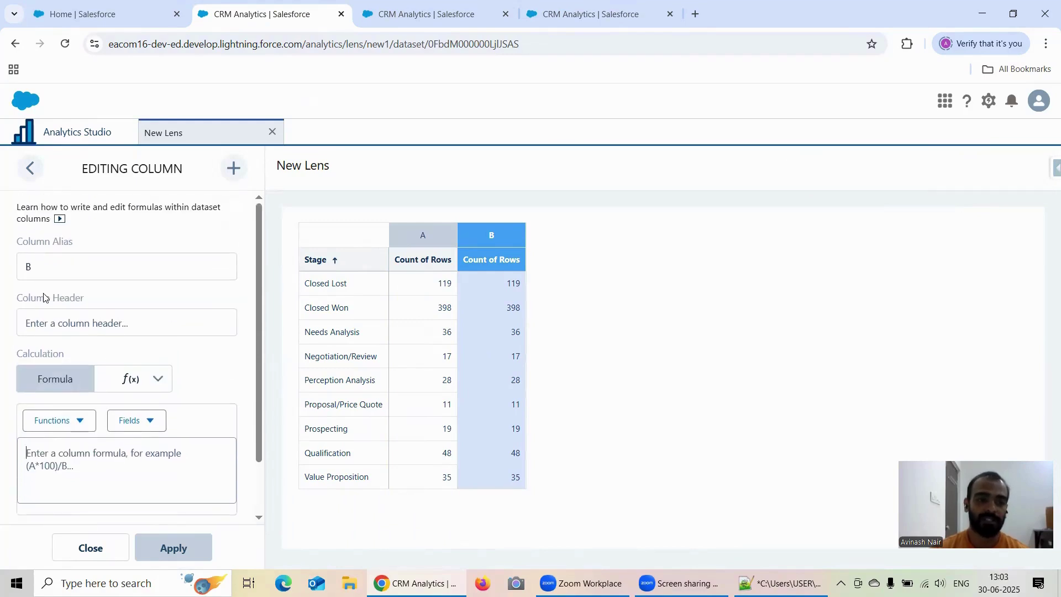
pyautogui.scroll(-2, 83, 365)
pyautogui.click(45, 379)
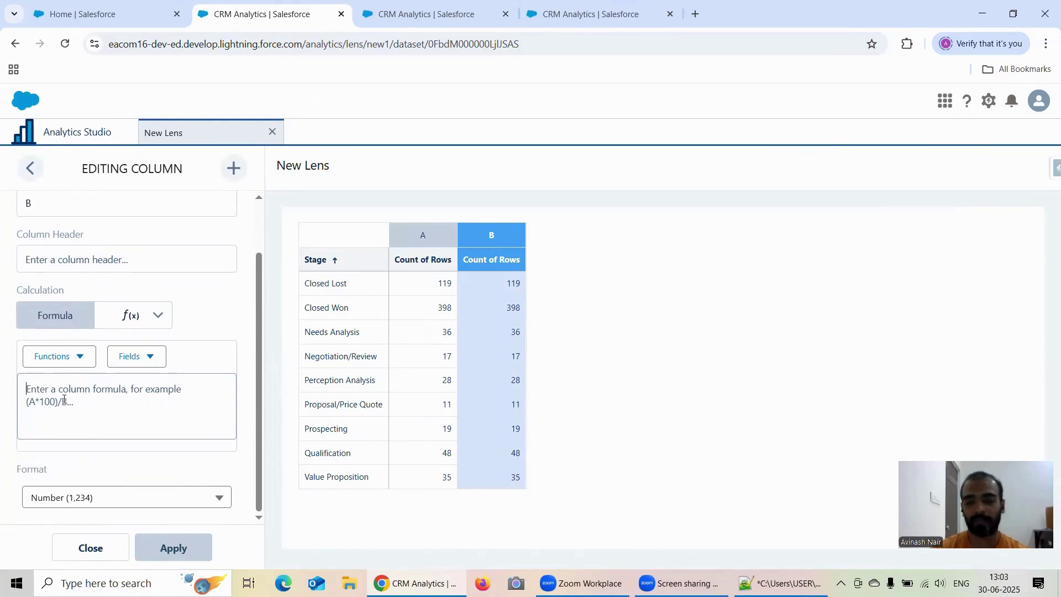
pyautogui.click(130, 320)
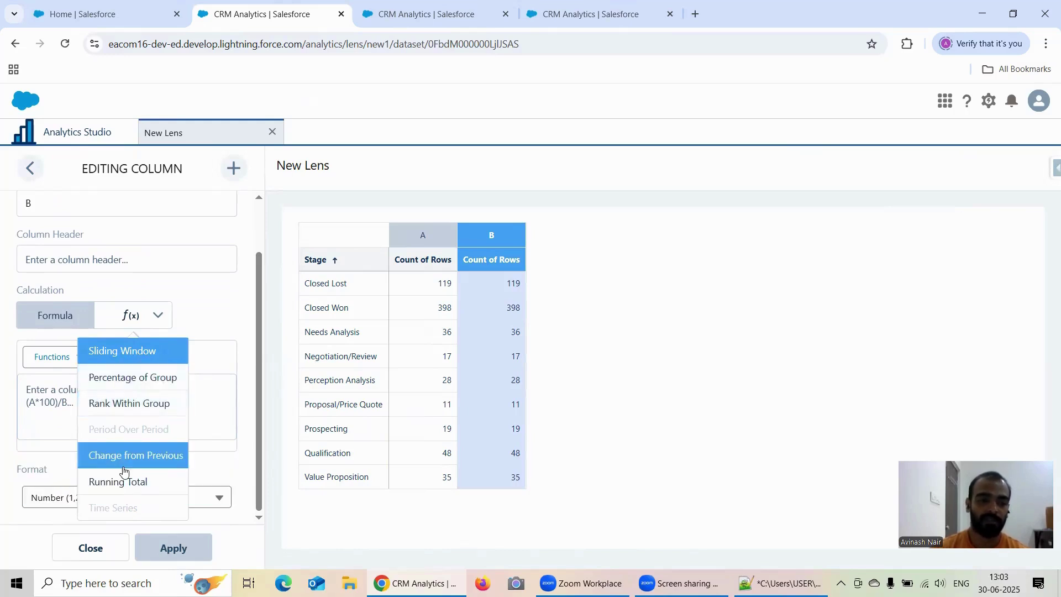
pyautogui.click(135, 356)
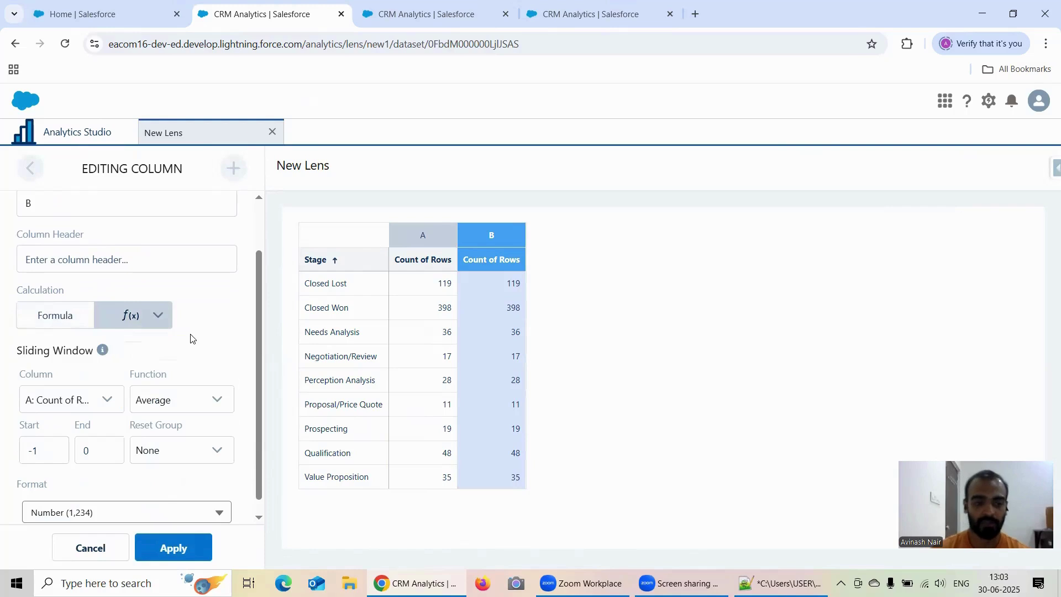
pyautogui.scroll(-1, 205, 333)
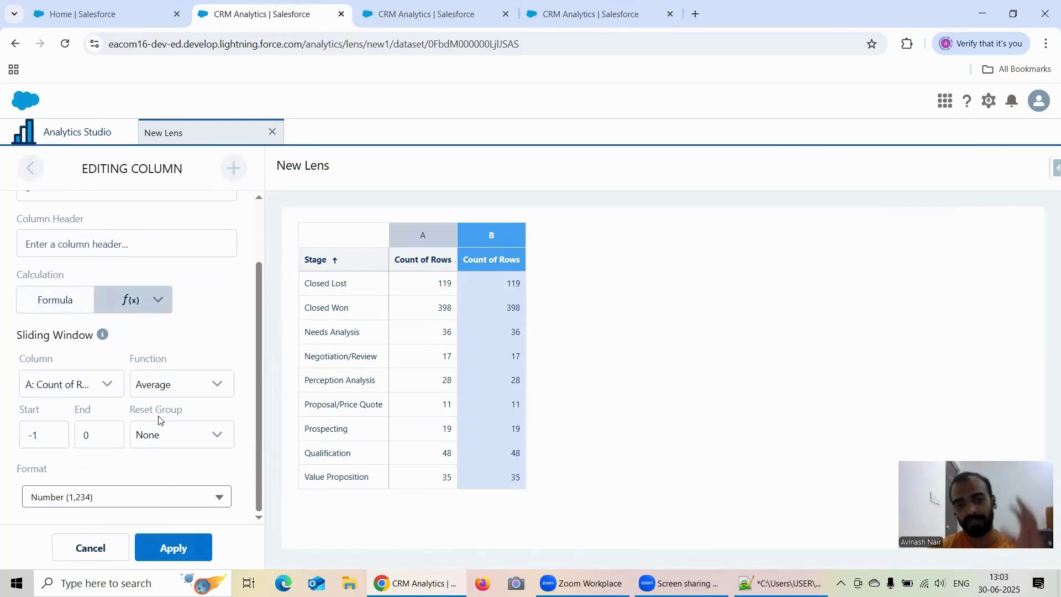
pyautogui.click(166, 442)
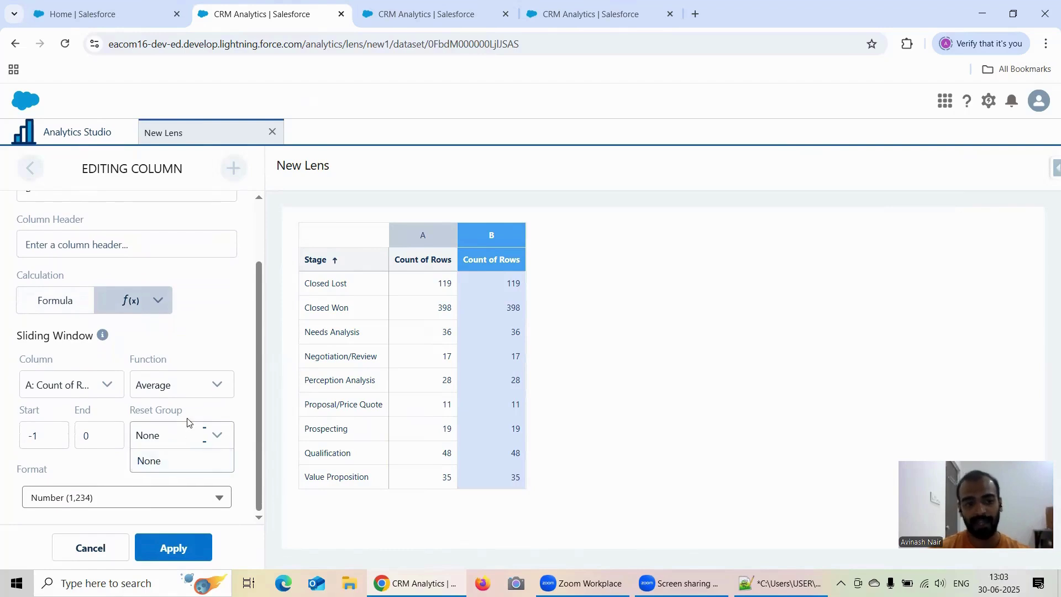
pyautogui.click(201, 349)
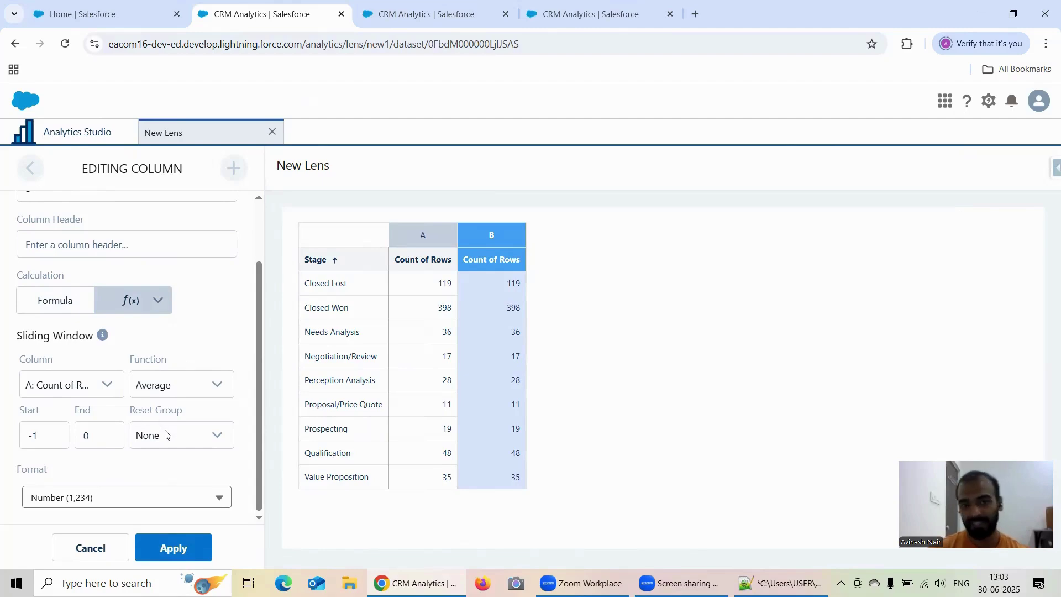
pyautogui.click(128, 306)
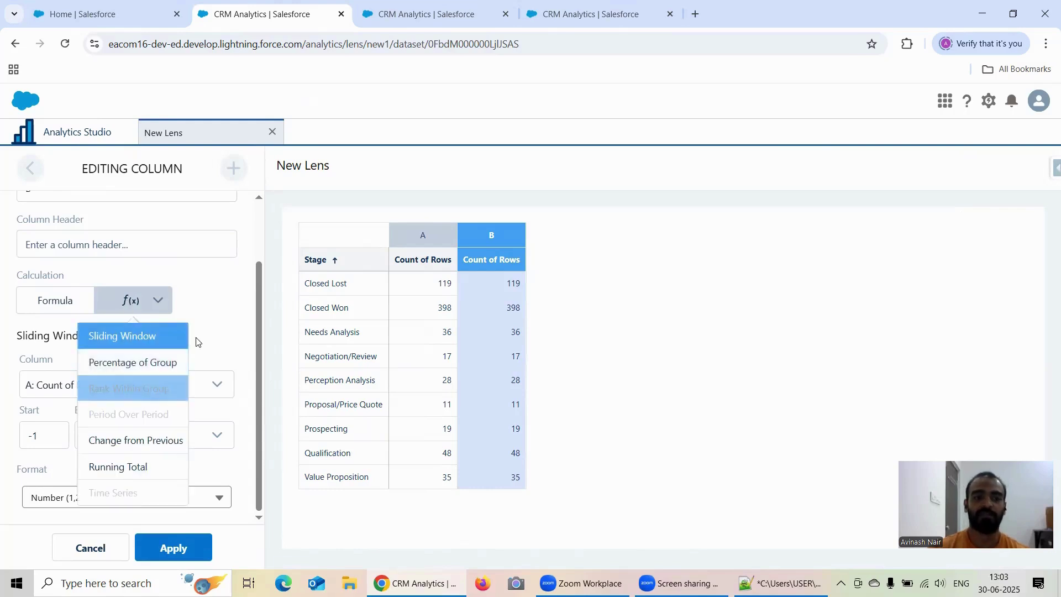
pyautogui.click(216, 347)
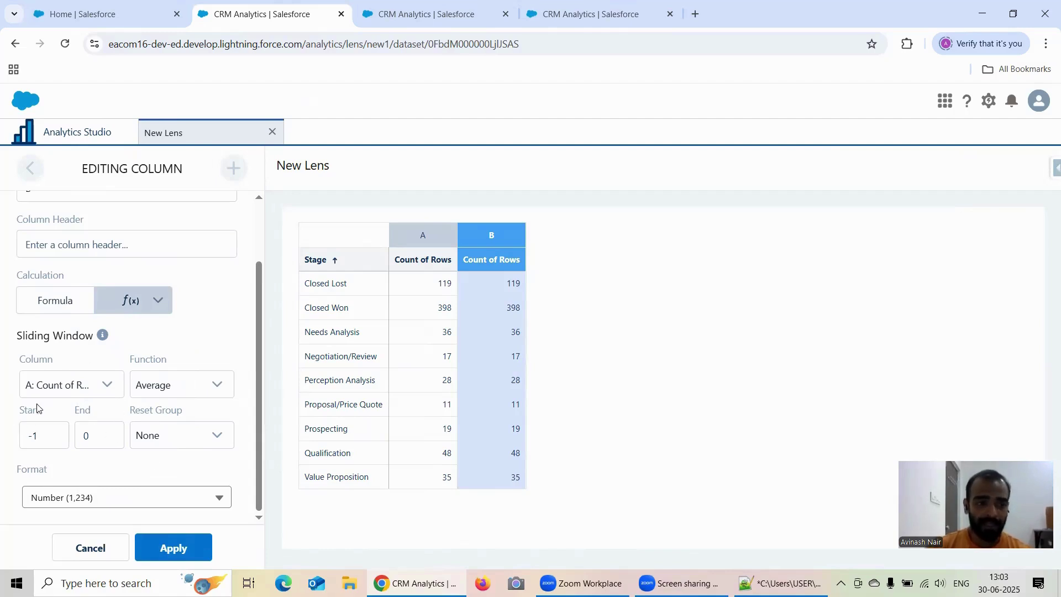
# Step: Read the Sliding Window help text on the Column, Function, Start and End parameters
pyautogui.moveTo(102, 336)
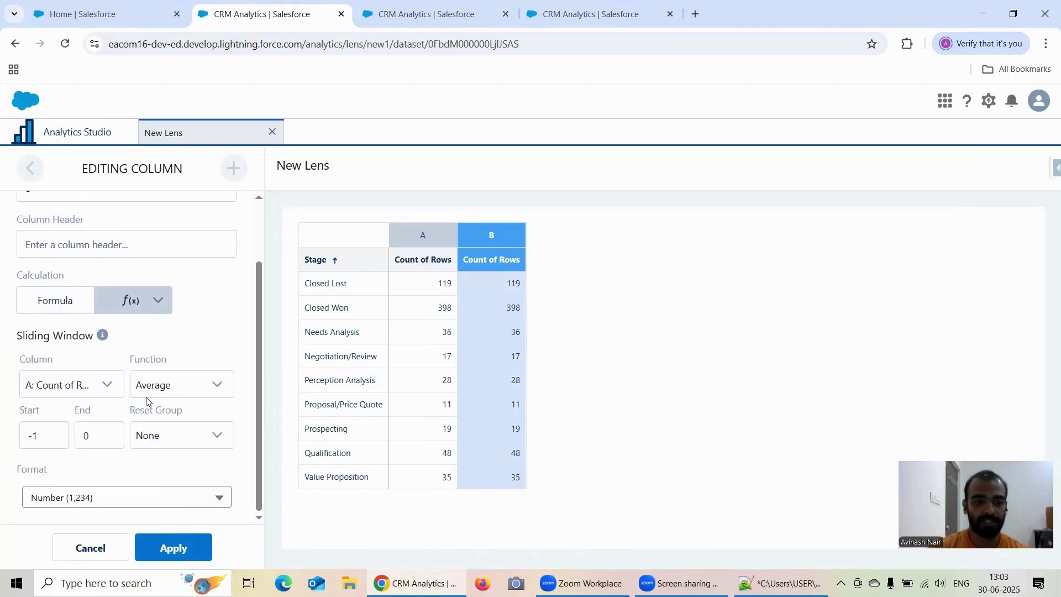
pyautogui.scroll(2, 128, 398)
pyautogui.moveTo(103, 404)
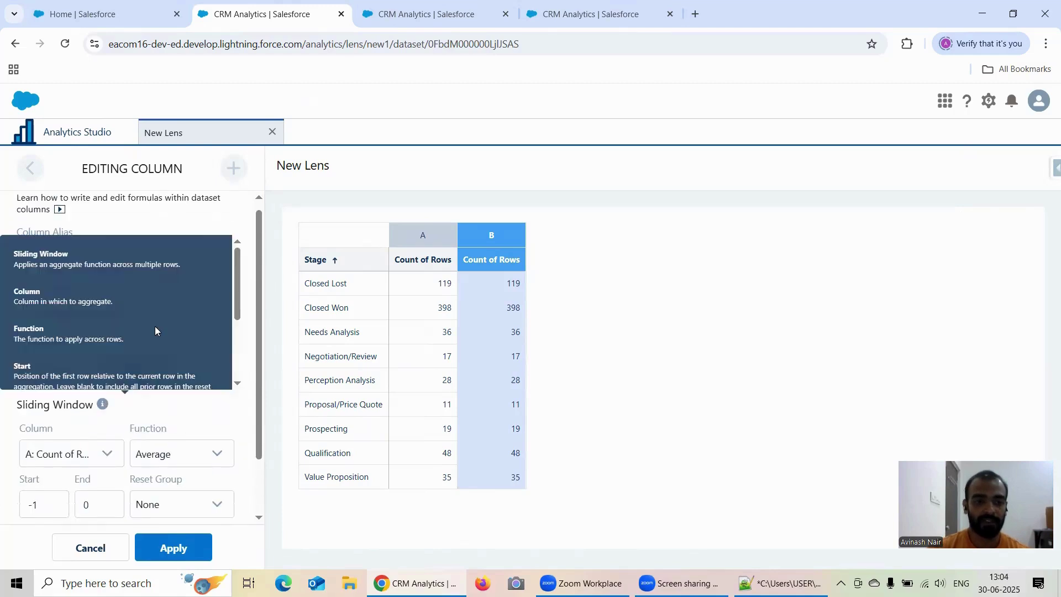
pyautogui.scroll(-1, 176, 310)
pyautogui.scroll(1, 176, 310)
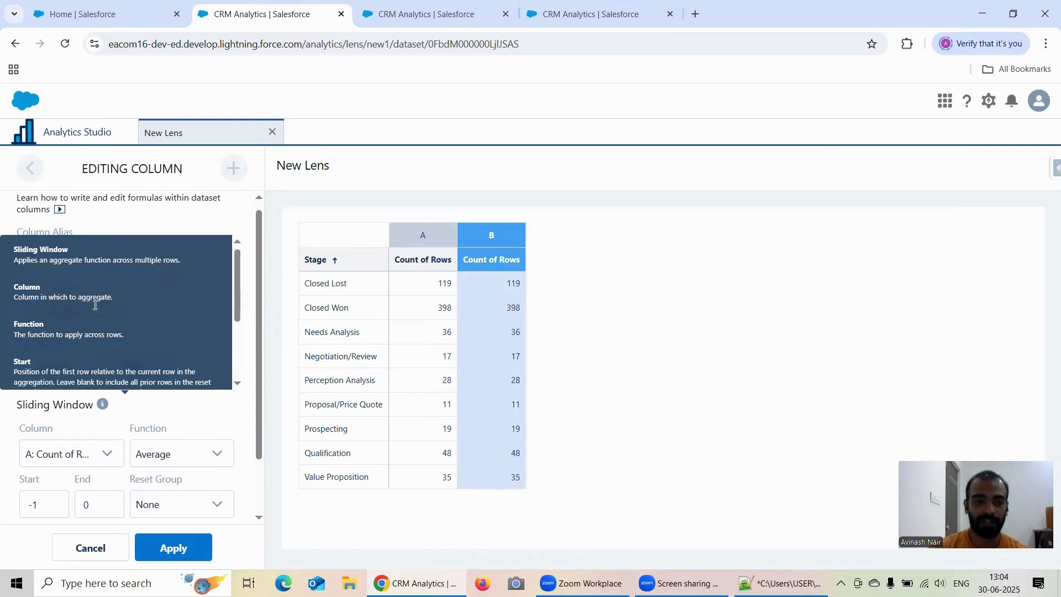
pyautogui.scroll(-1, 95, 304)
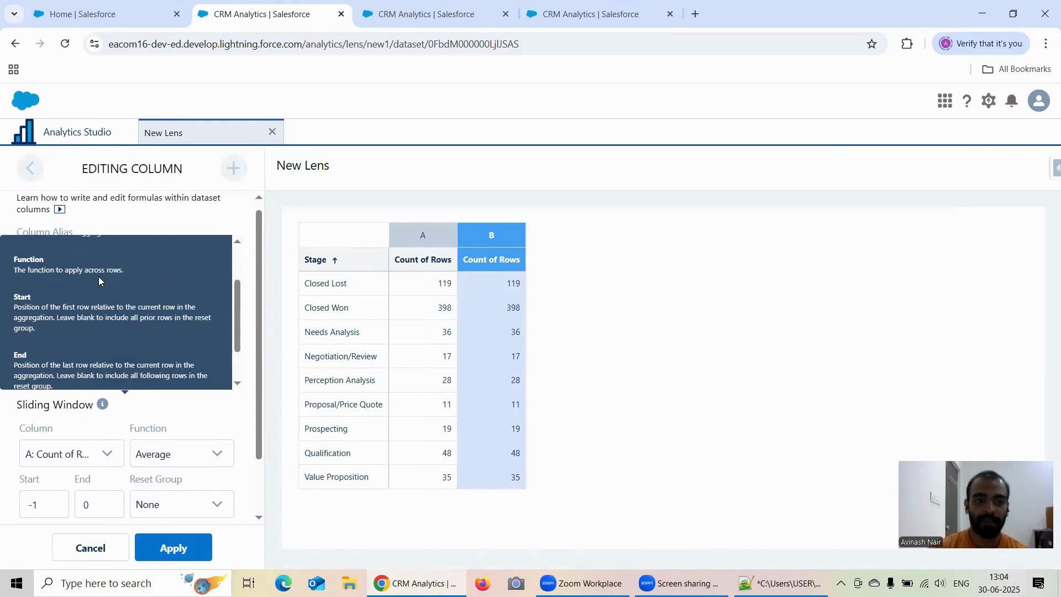
pyautogui.scroll(1, 99, 279)
pyautogui.scroll(-1, 89, 274)
pyautogui.scroll(-1, 124, 330)
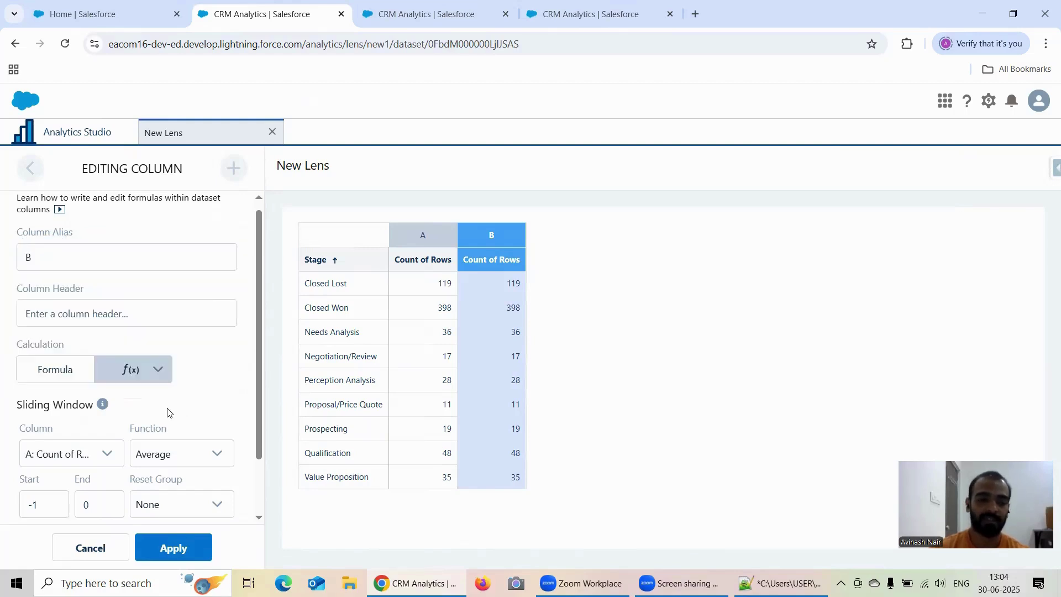
# Step: Set column B's sliding window function to Max and apply the calculation
pyautogui.scroll(-2, 166, 411)
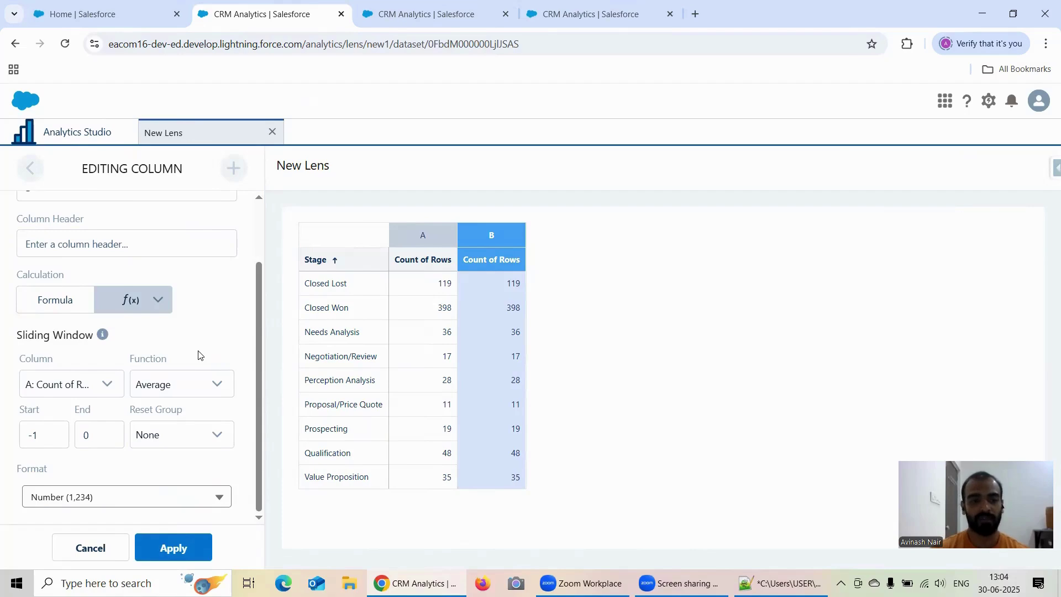
pyautogui.click(169, 390)
pyautogui.click(171, 414)
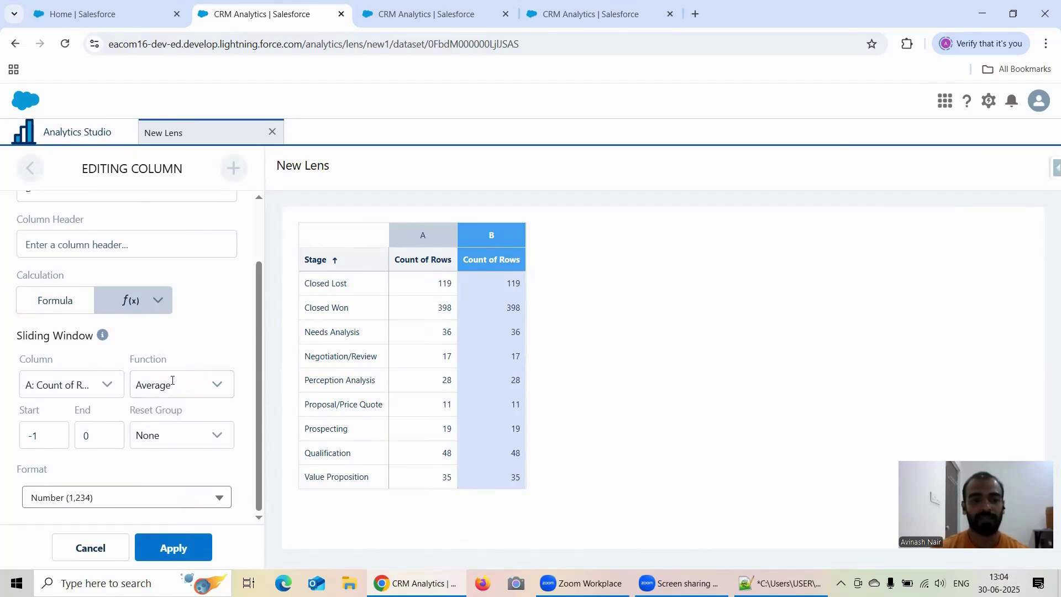
pyautogui.click(173, 386)
pyautogui.click(164, 462)
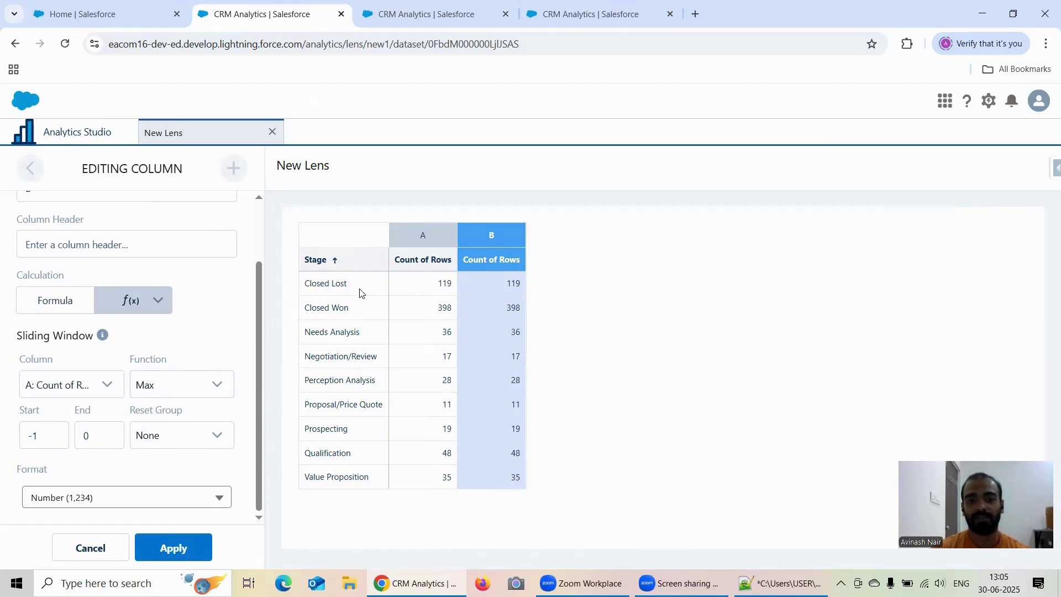
pyautogui.click(173, 549)
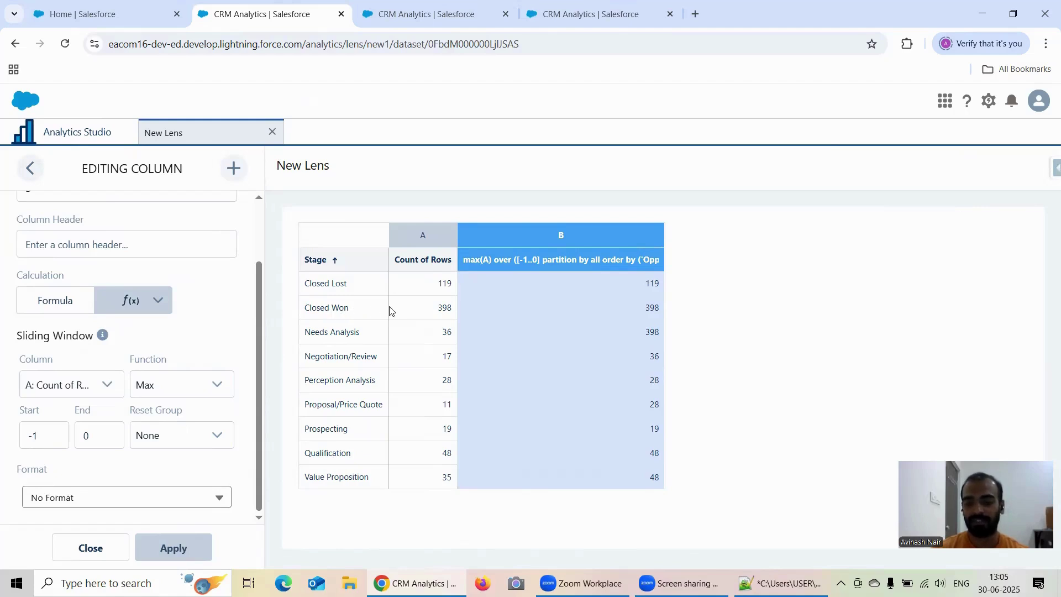
# Step: Open Microsoft Office Excel 2007 with a blank workbook and reduce its window so it sits beside the lens table
pyautogui.click(110, 584)
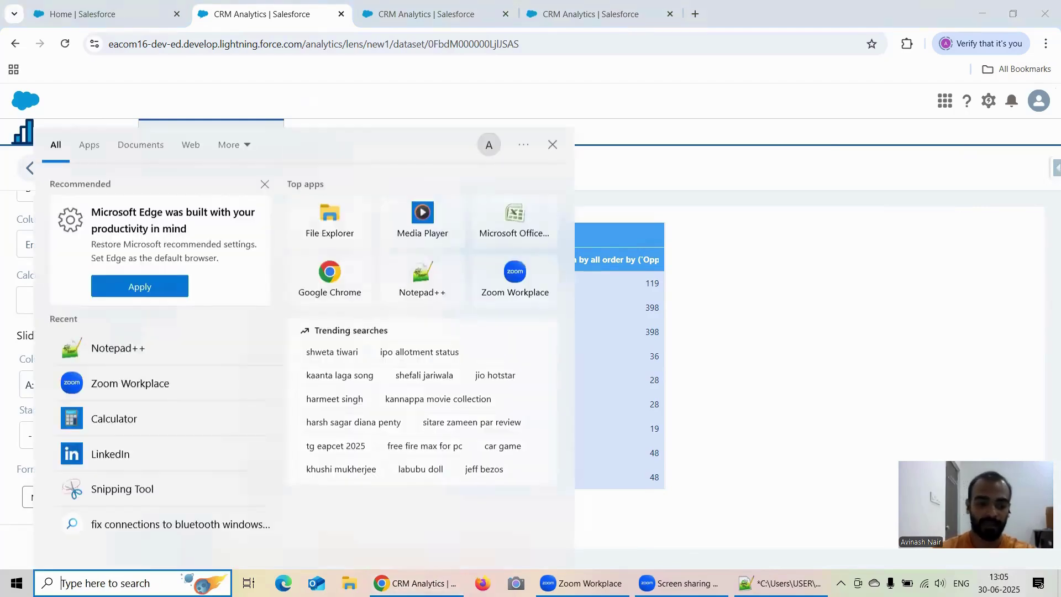
pyautogui.write('Exce')
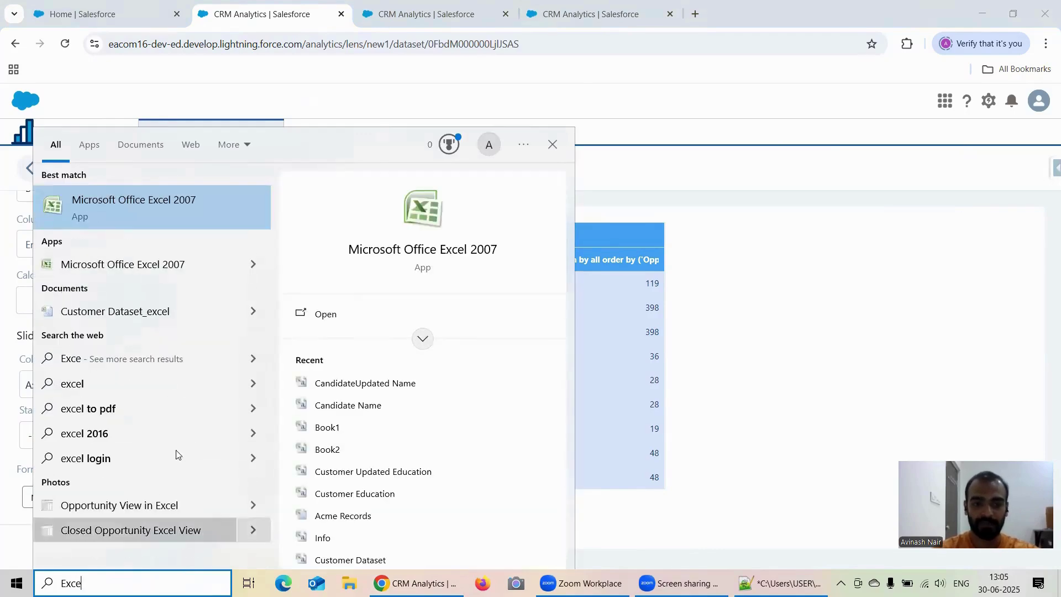
pyautogui.click(374, 326)
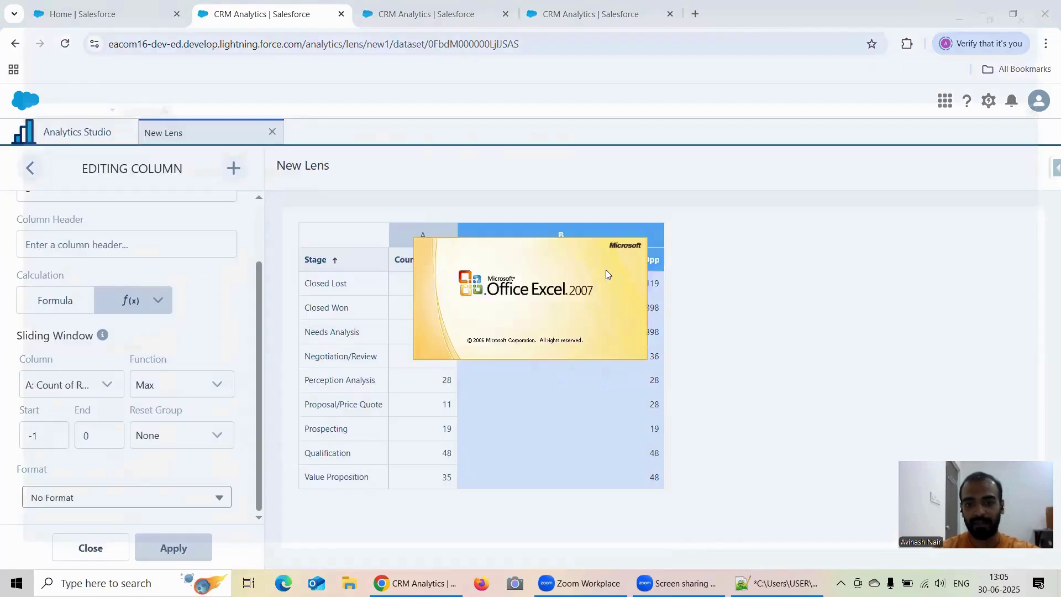
pyautogui.click(1012, 8)
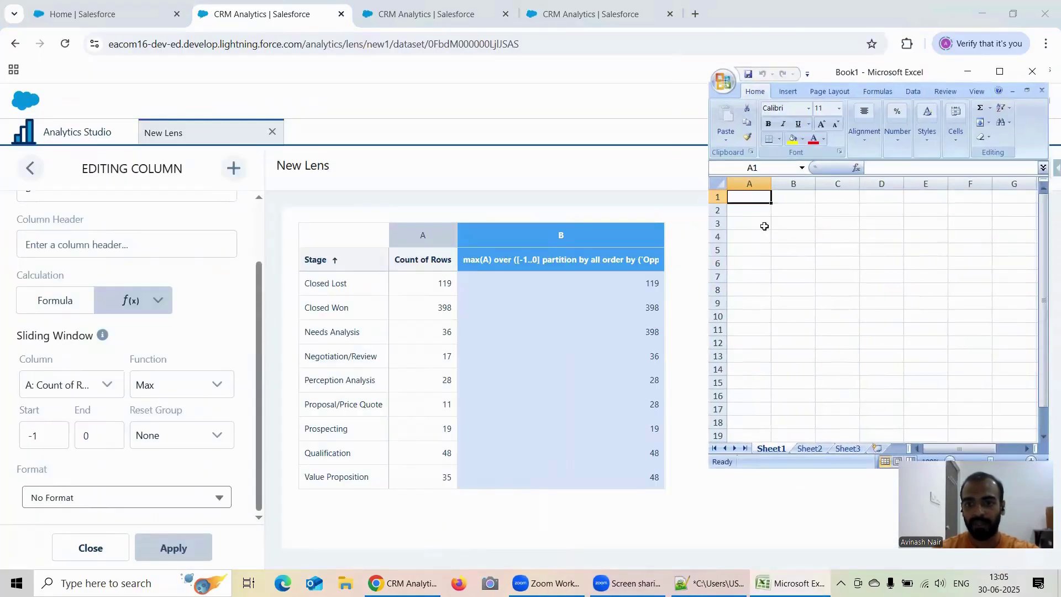
# Step: Enter the stages Closed Lost, Closed Won and Needs Analysis in cells A2 to A4 and fit column A's width to them
pyautogui.doubleClick(755, 212)
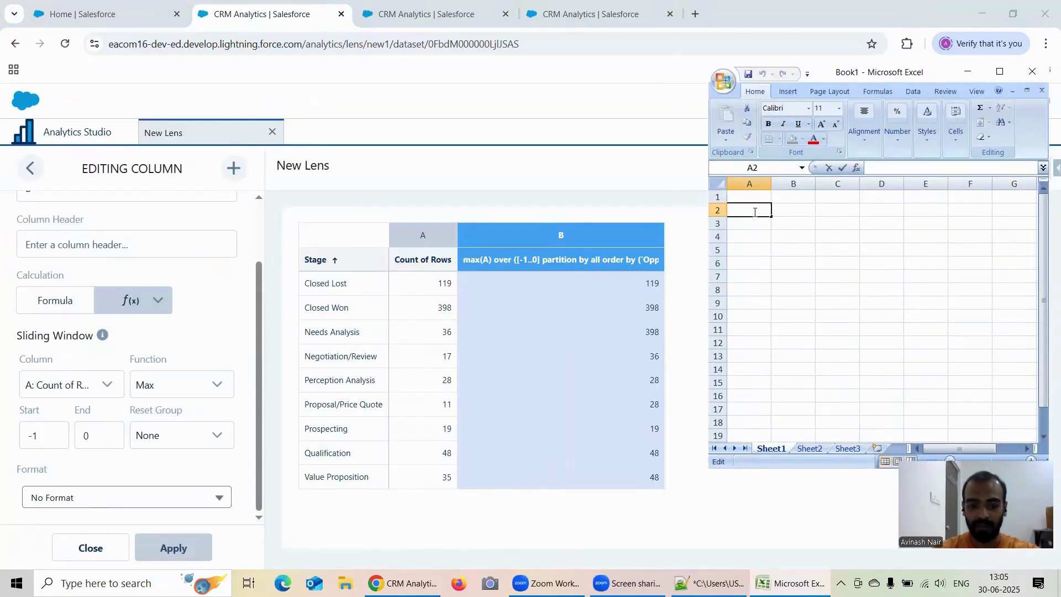
pyautogui.write('Closed Lost')
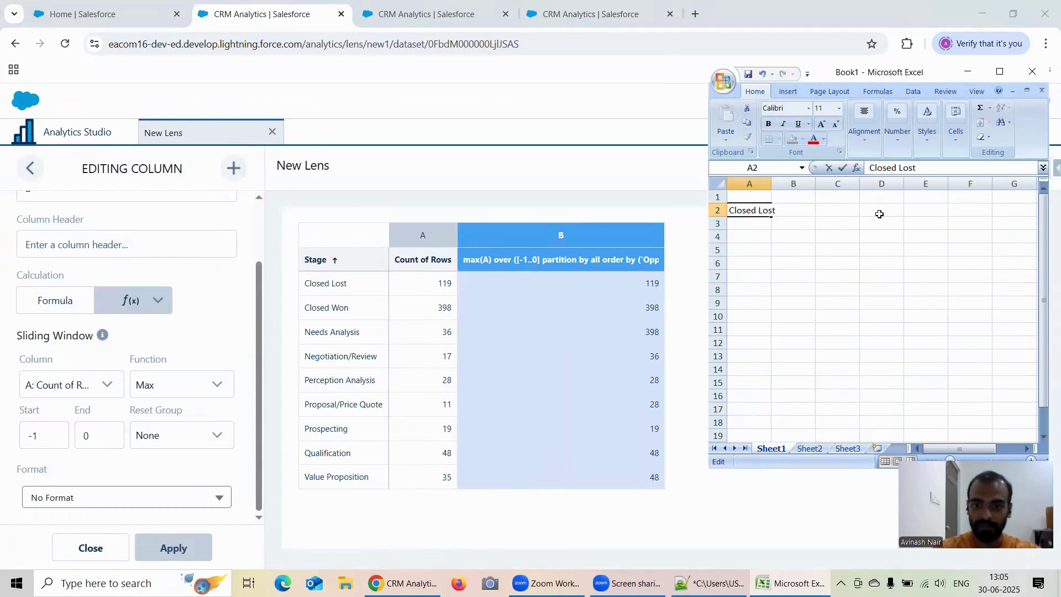
pyautogui.click(753, 261)
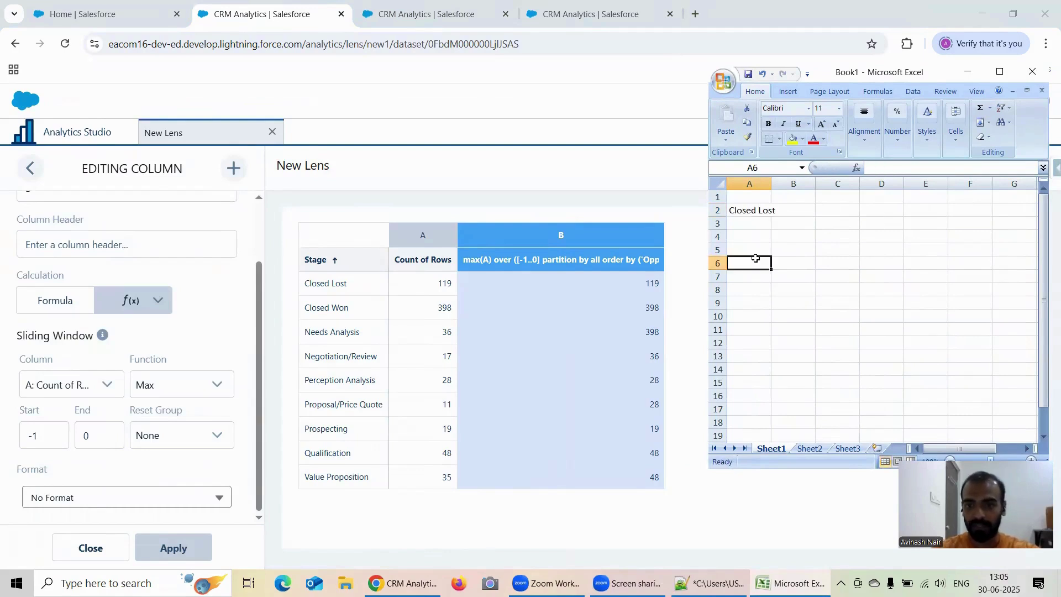
pyautogui.click(754, 225)
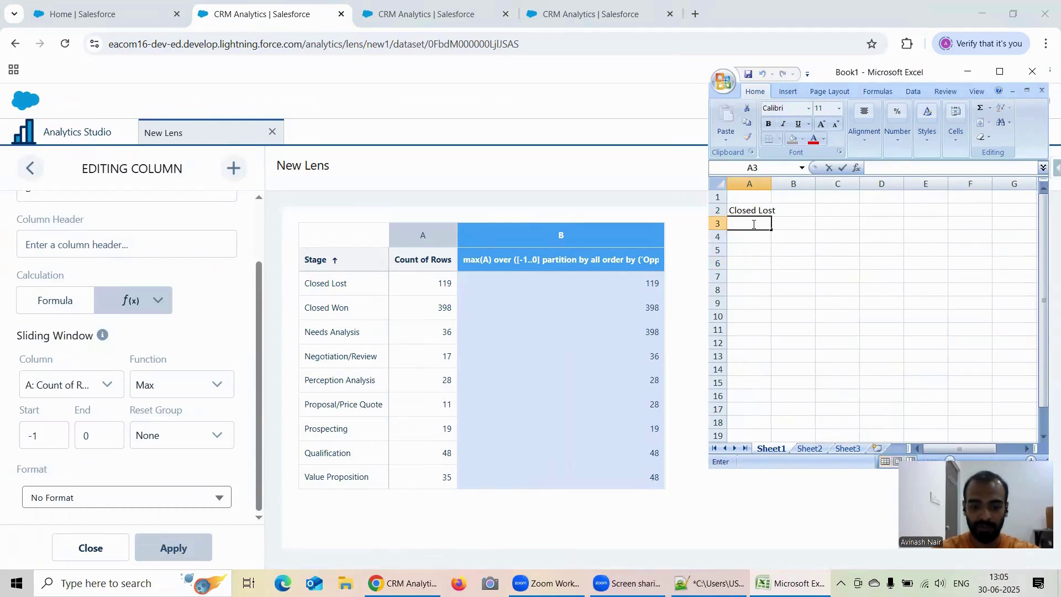
pyautogui.write('Closed Won')
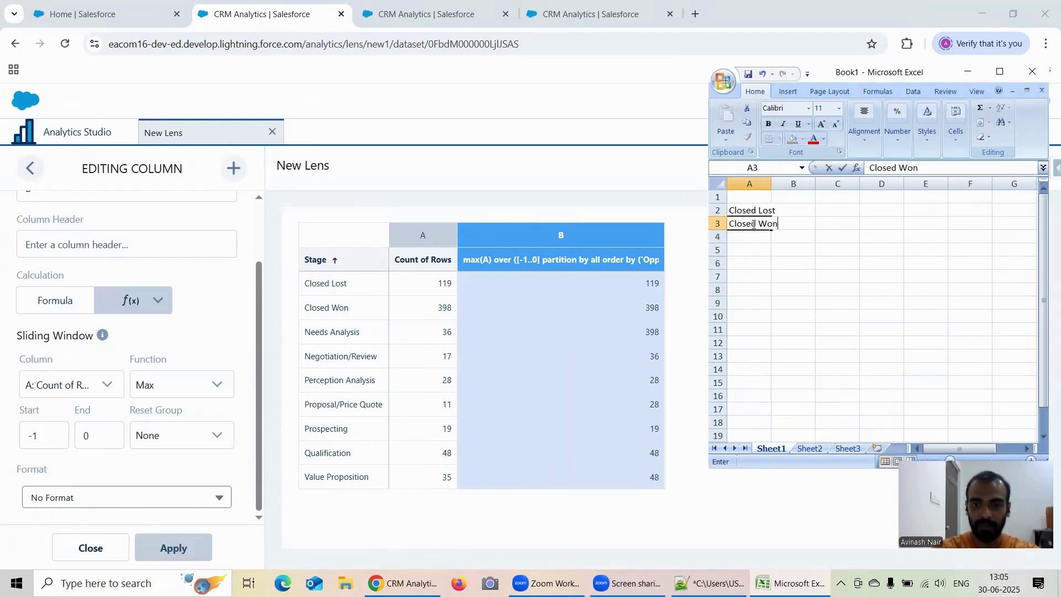
pyautogui.click(756, 269)
pyautogui.click(750, 239)
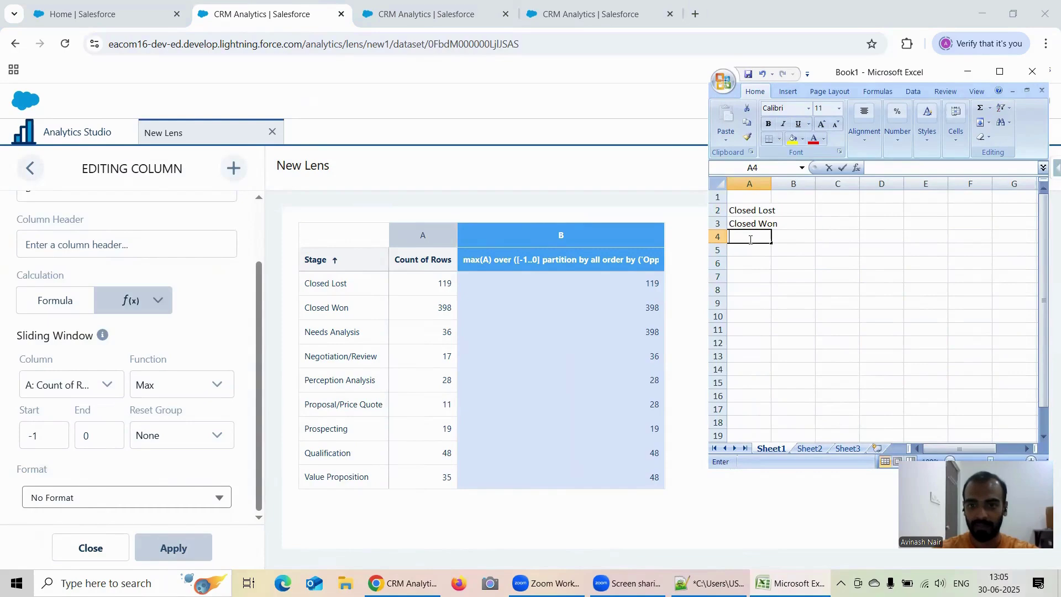
pyautogui.write('Needs')
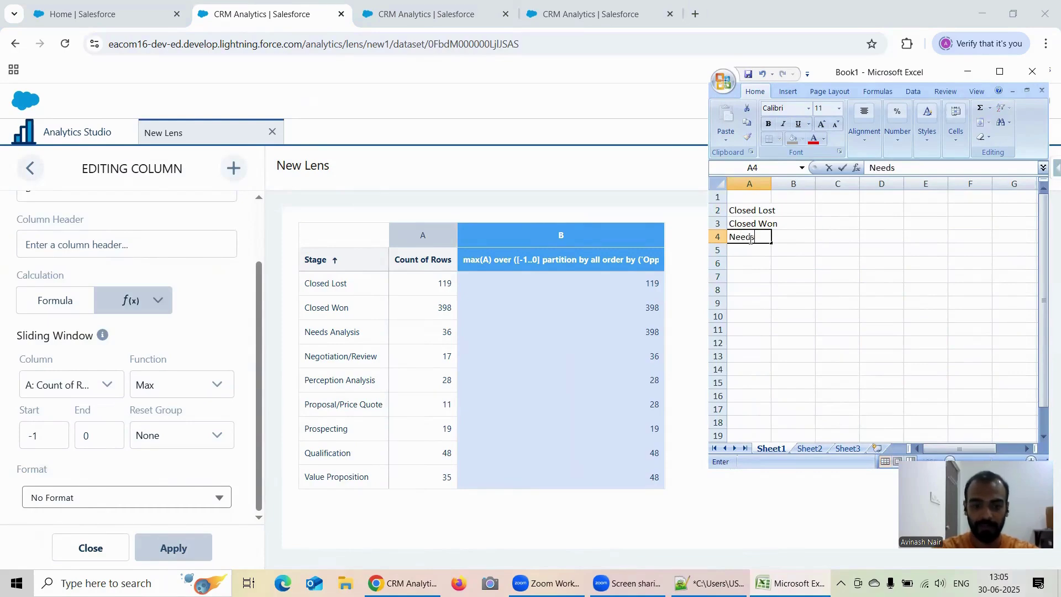
pyautogui.write(' Analy')
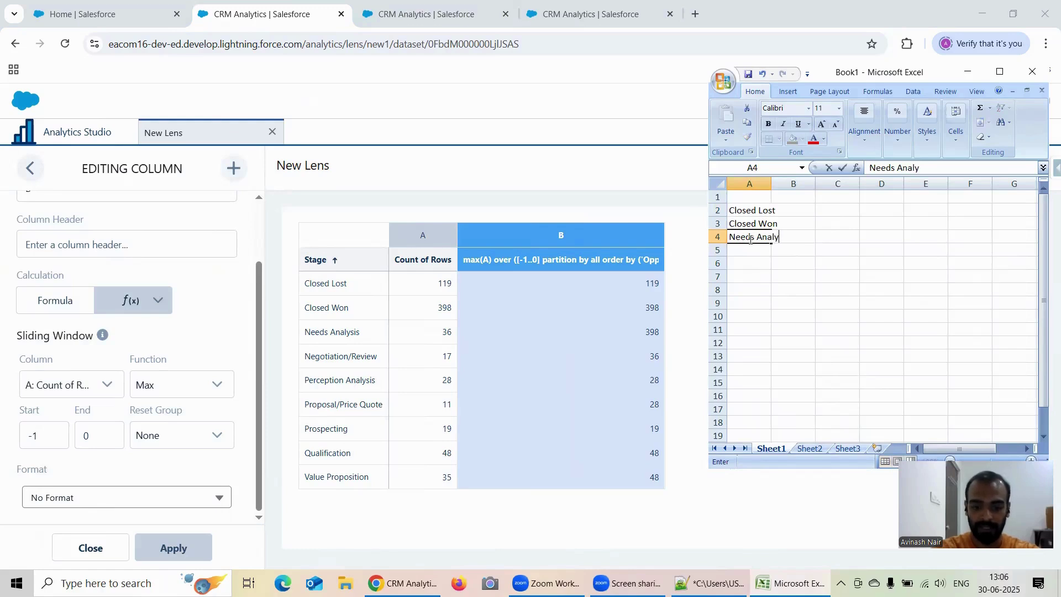
pyautogui.write('sis')
pyautogui.click(841, 251)
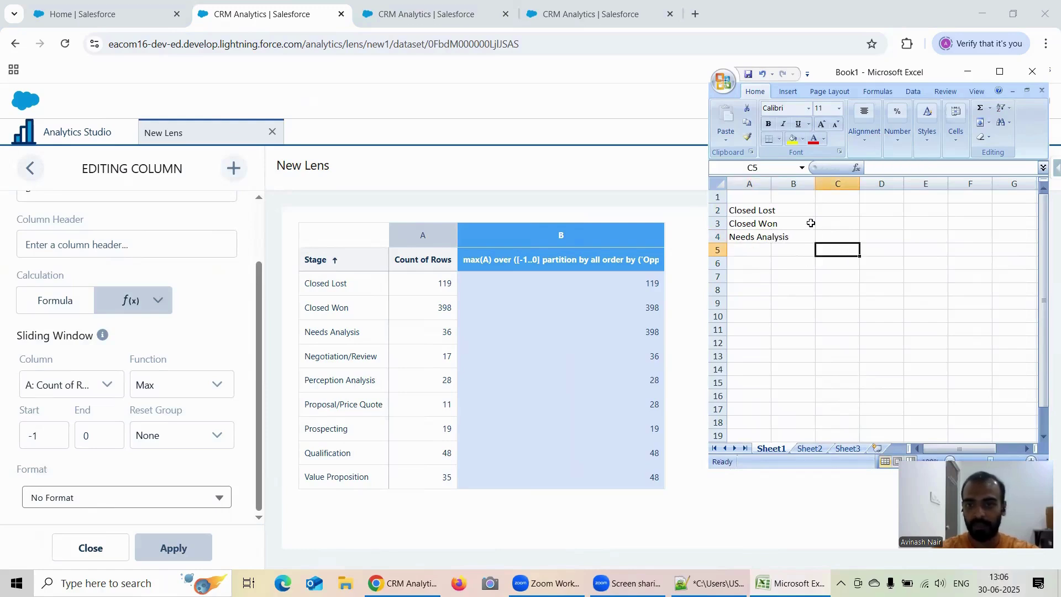
pyautogui.doubleClick(772, 184)
# Step: Enter the row counts 119, 398 and 36 beside the three stages in cells B2 to B4
pyautogui.click(813, 211)
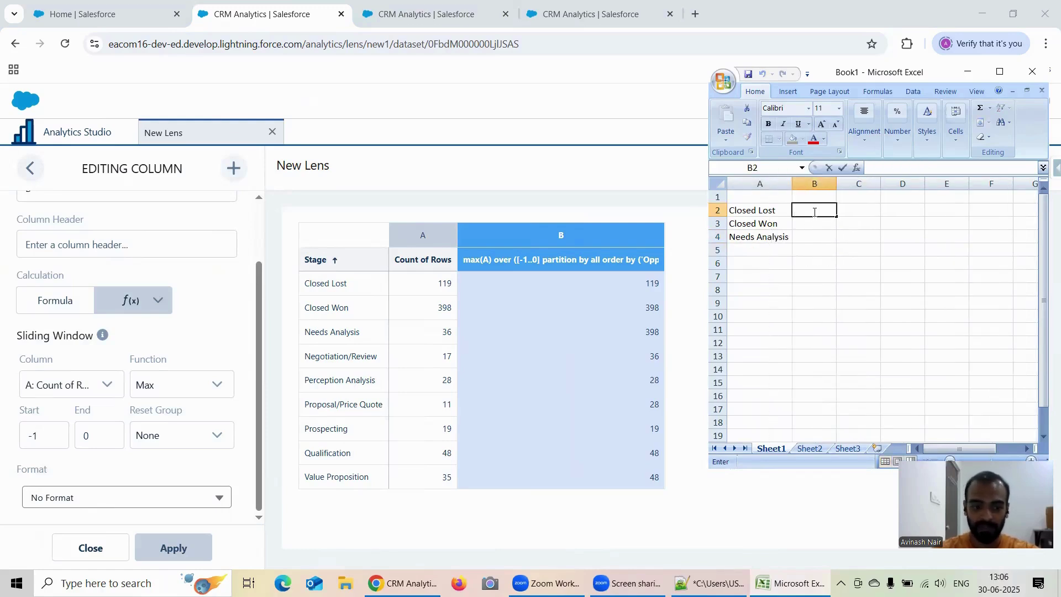
pyautogui.write('119')
pyautogui.click(816, 226)
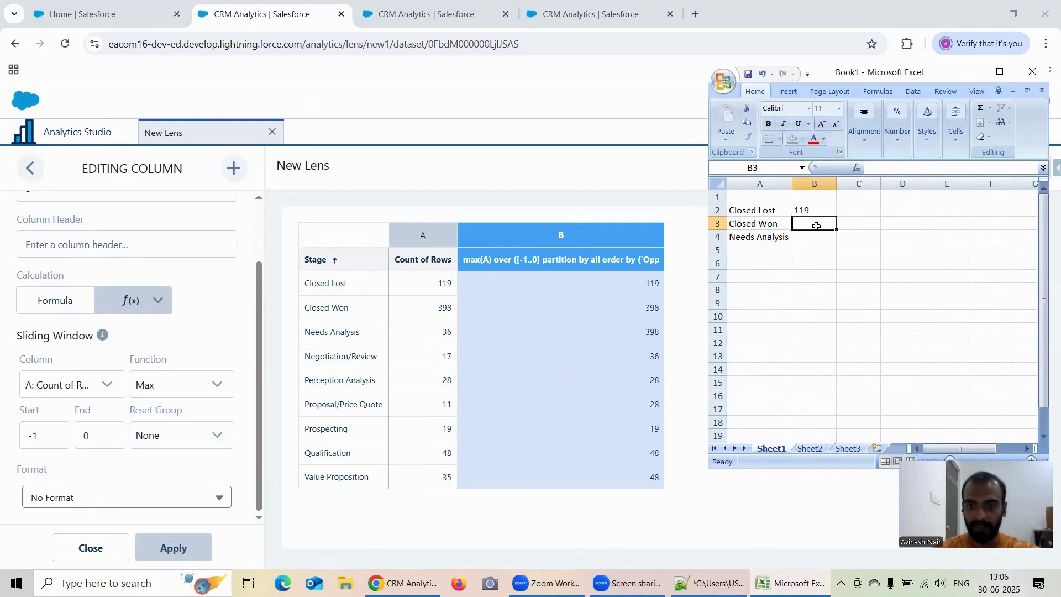
pyautogui.write('398')
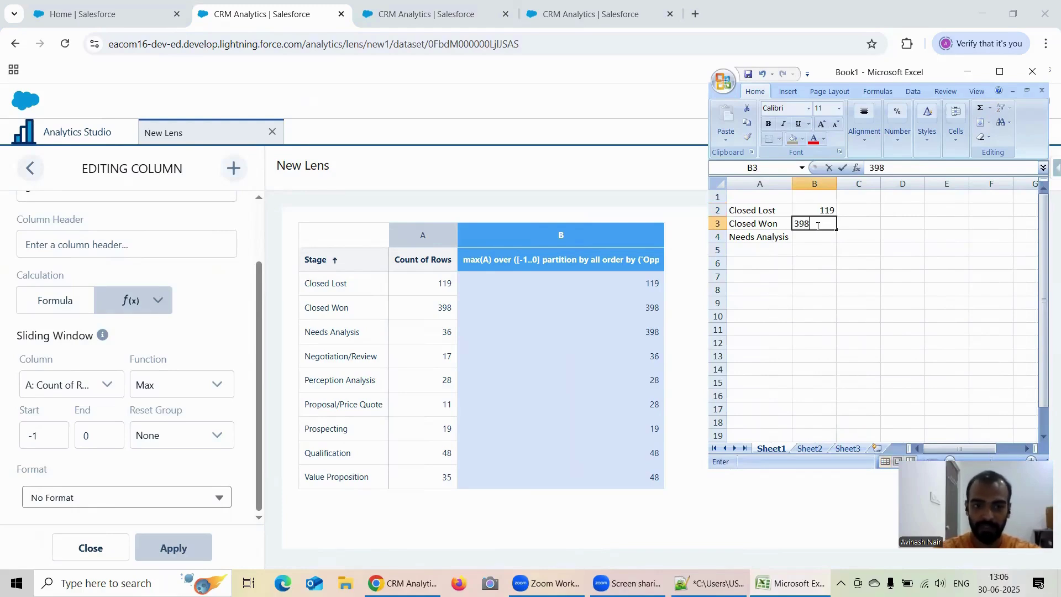
pyautogui.click(814, 236)
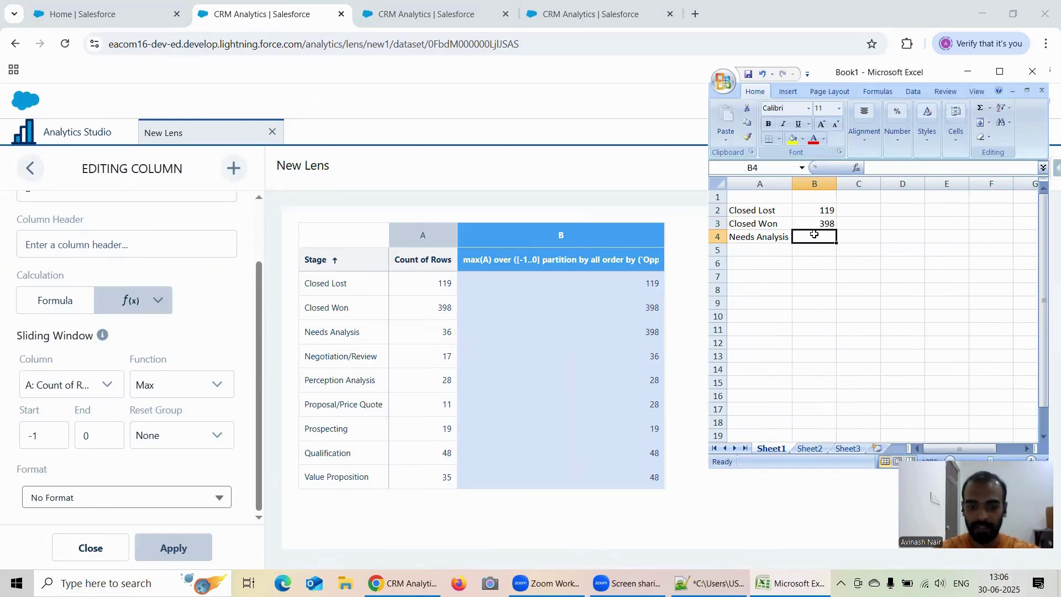
pyautogui.write('36')
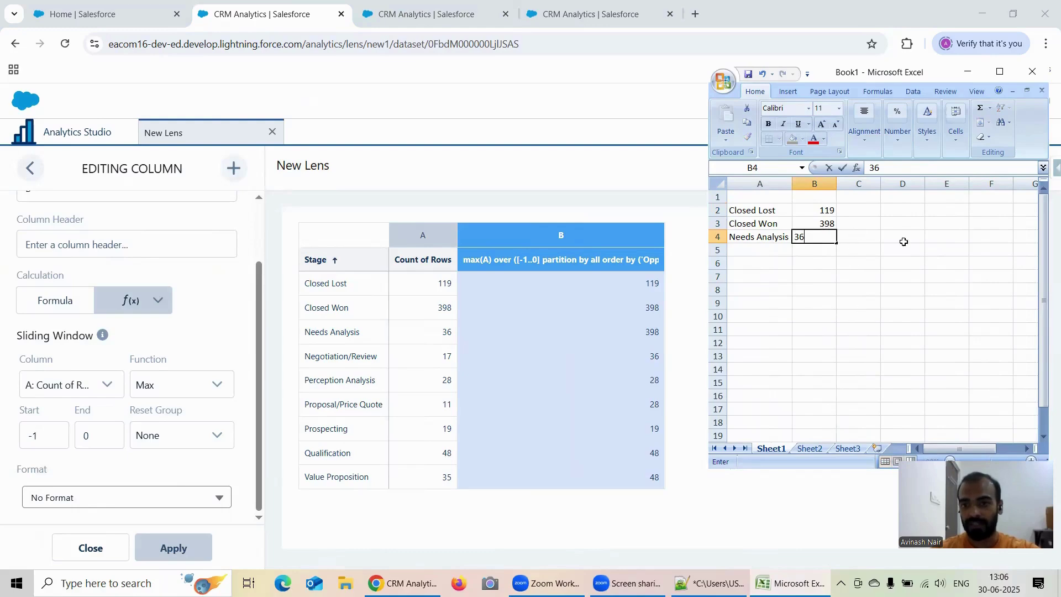
# Step: Note the window parameters beneath the data: "Start : -1" in cell D6 and "End : 0" in cell E6
pyautogui.doubleClick(913, 264)
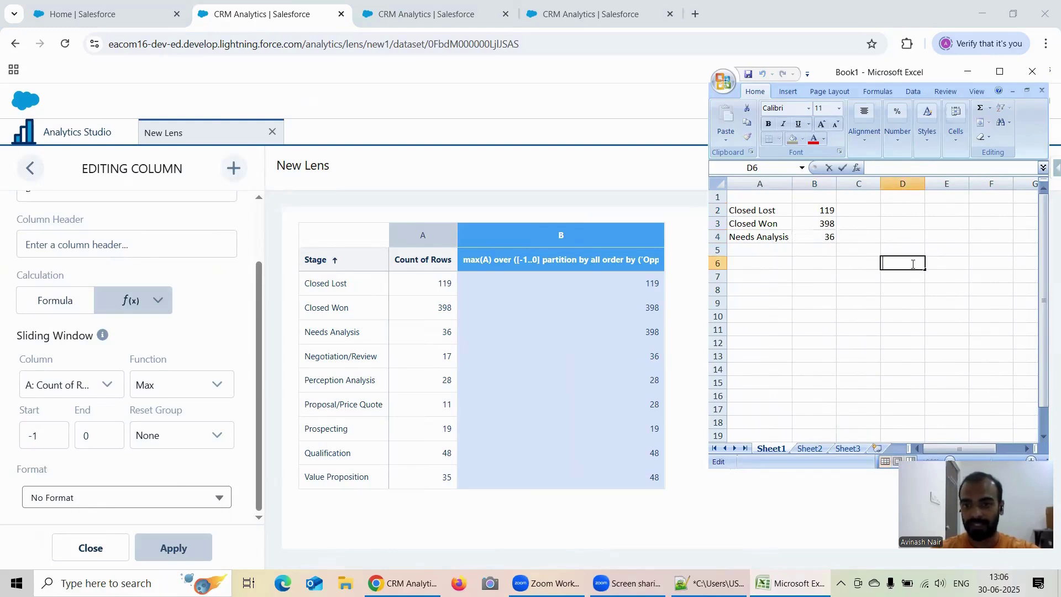
pyautogui.write('Start')
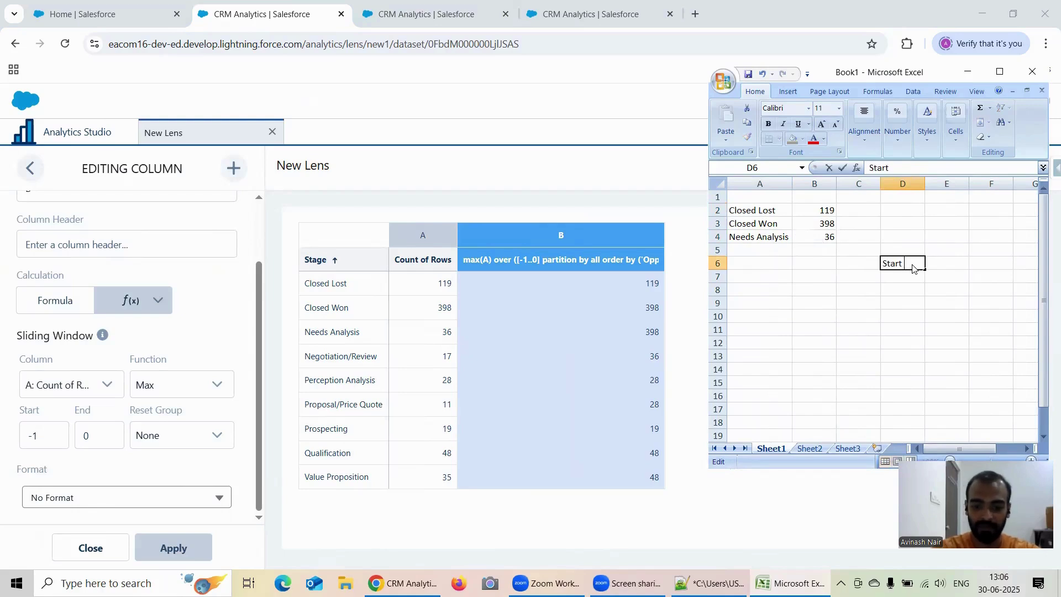
pyautogui.write(' :')
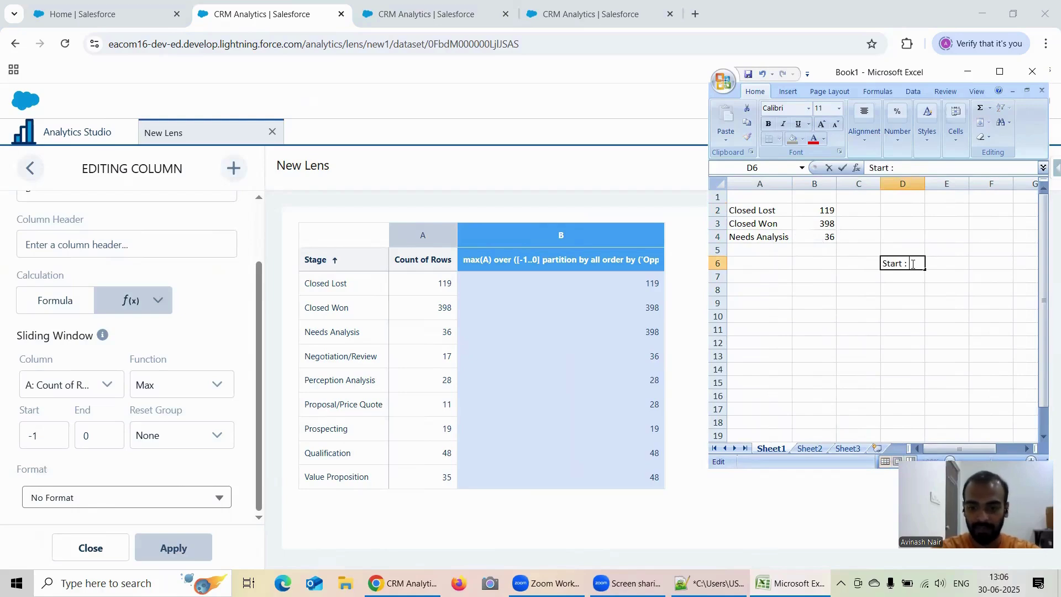
pyautogui.write(' -1')
pyautogui.click(952, 266)
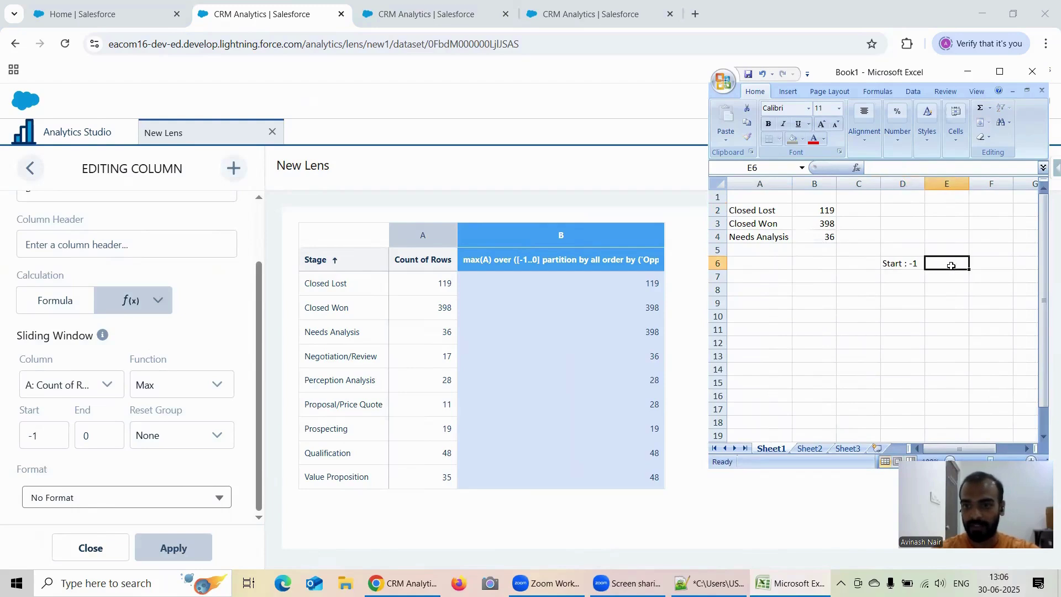
pyautogui.write('End')
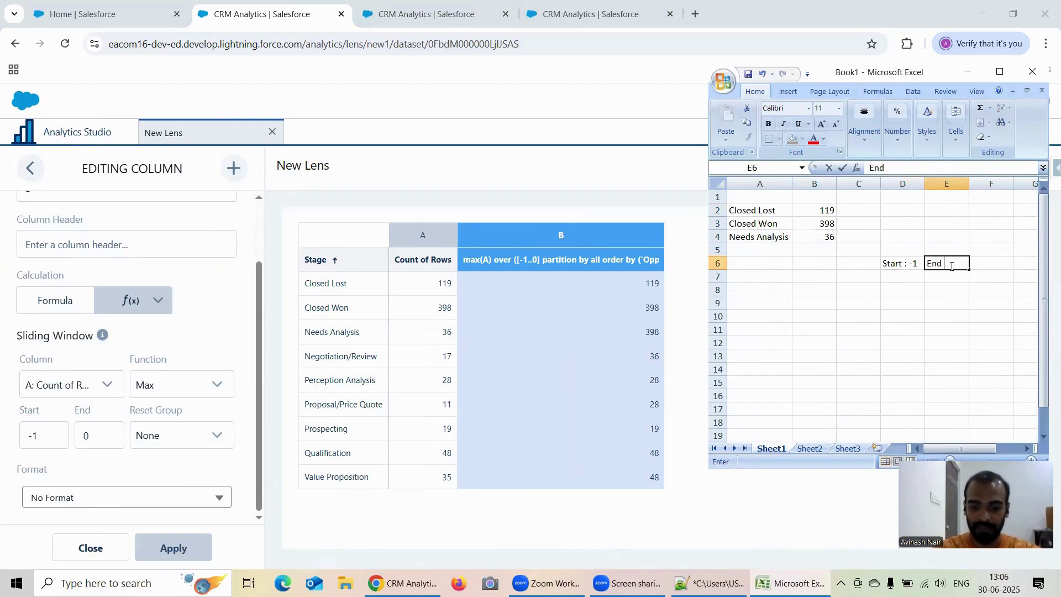
pyautogui.write(' : 0')
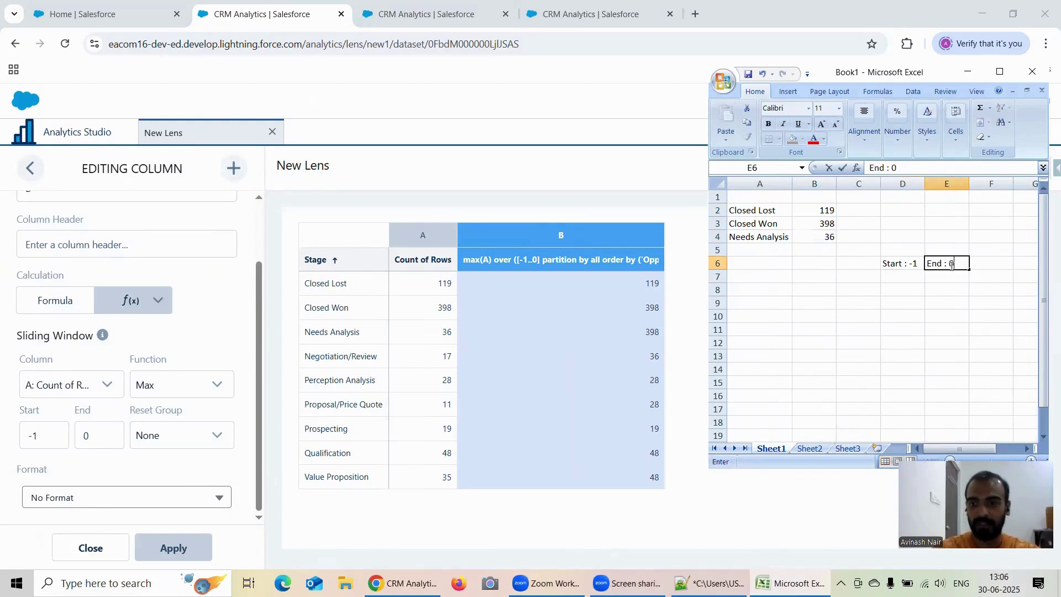
# Step: Try "End : 1" in cell E6 against the Closed Won row and restore the note to "End : 0"
pyautogui.click(717, 222)
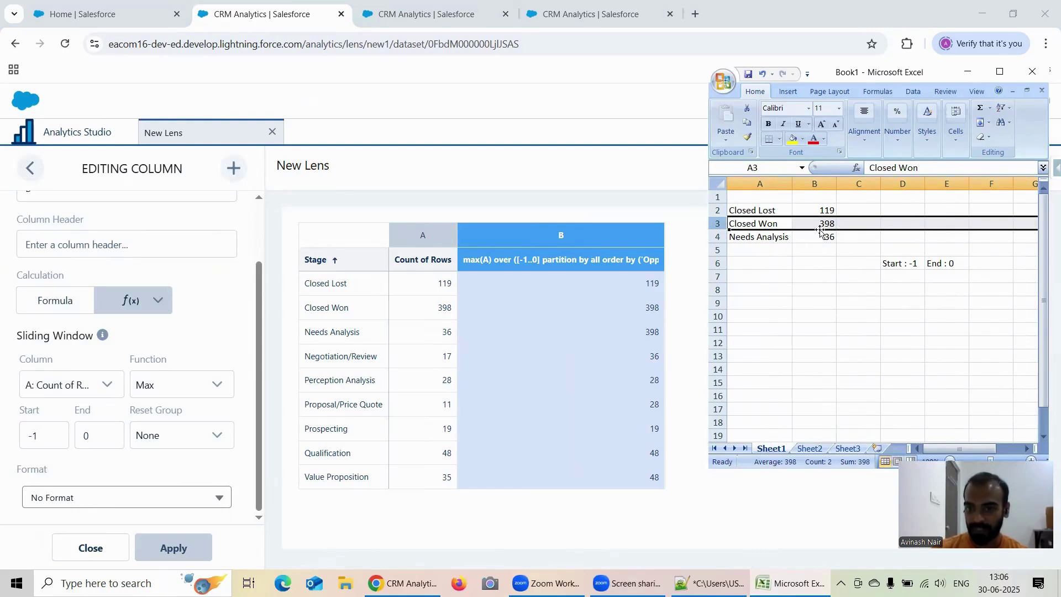
pyautogui.doubleClick(955, 262)
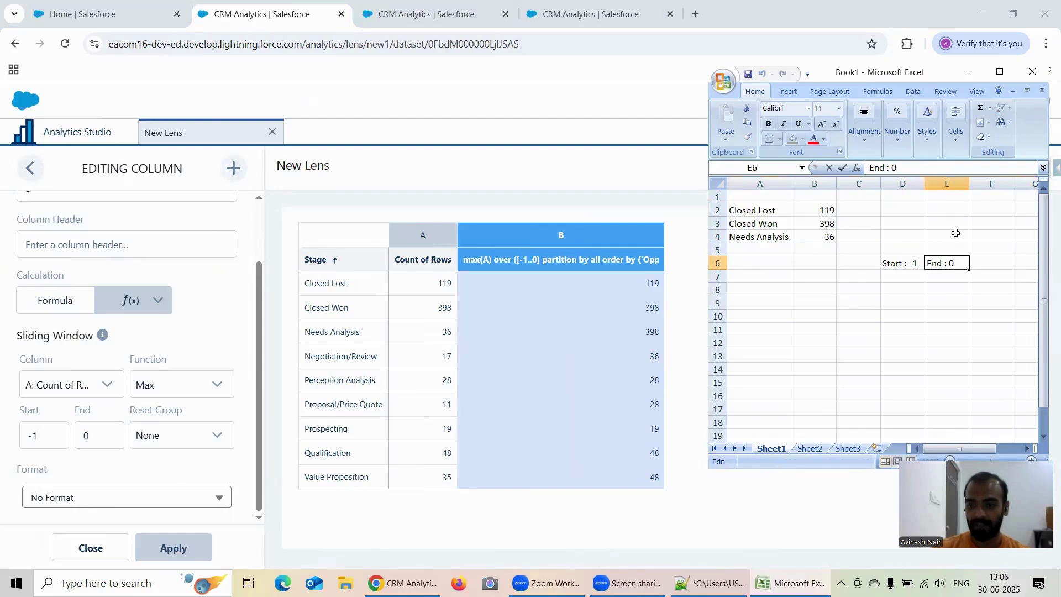
pyautogui.press('BackSpace')
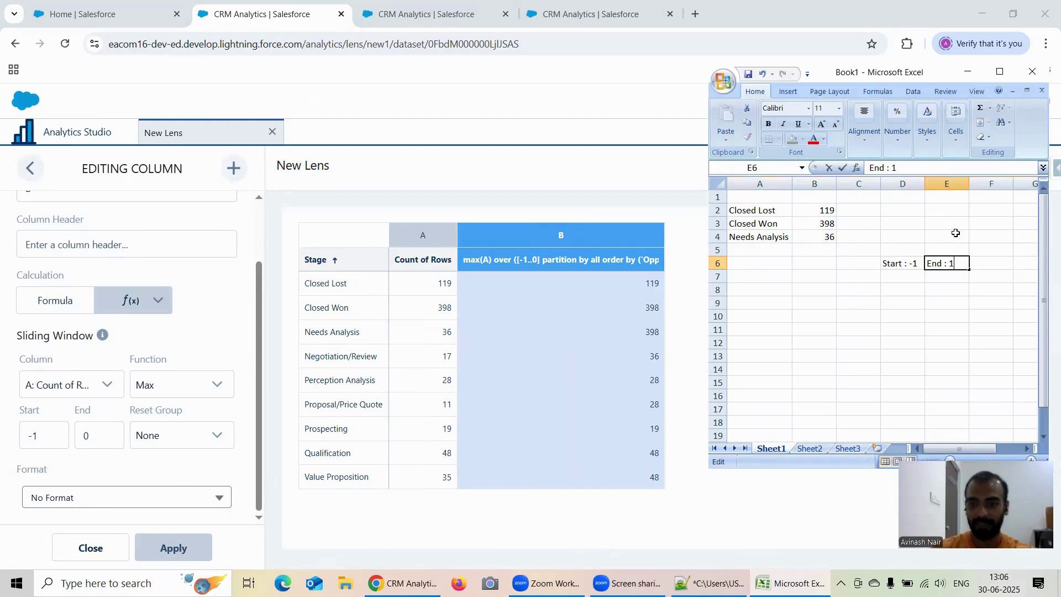
pyautogui.click(718, 223)
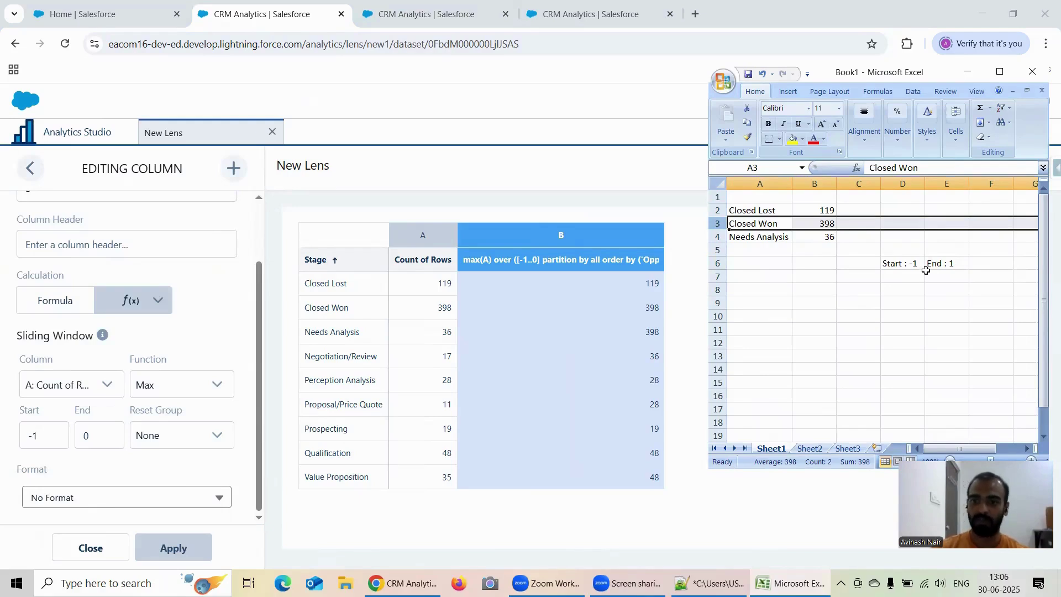
pyautogui.click(957, 265)
pyautogui.doubleClick(958, 264)
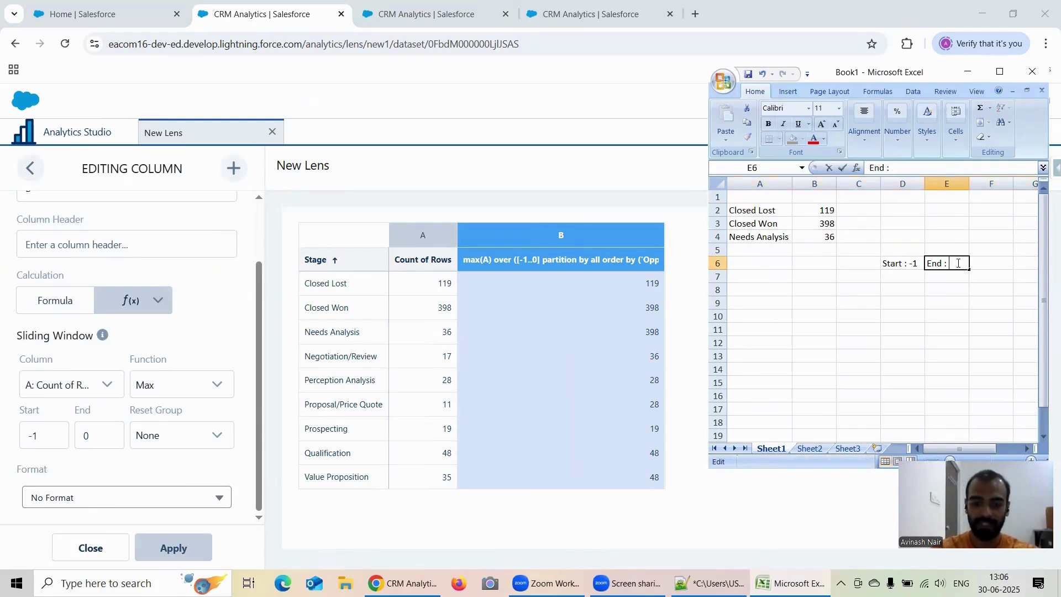
pyautogui.write('0')
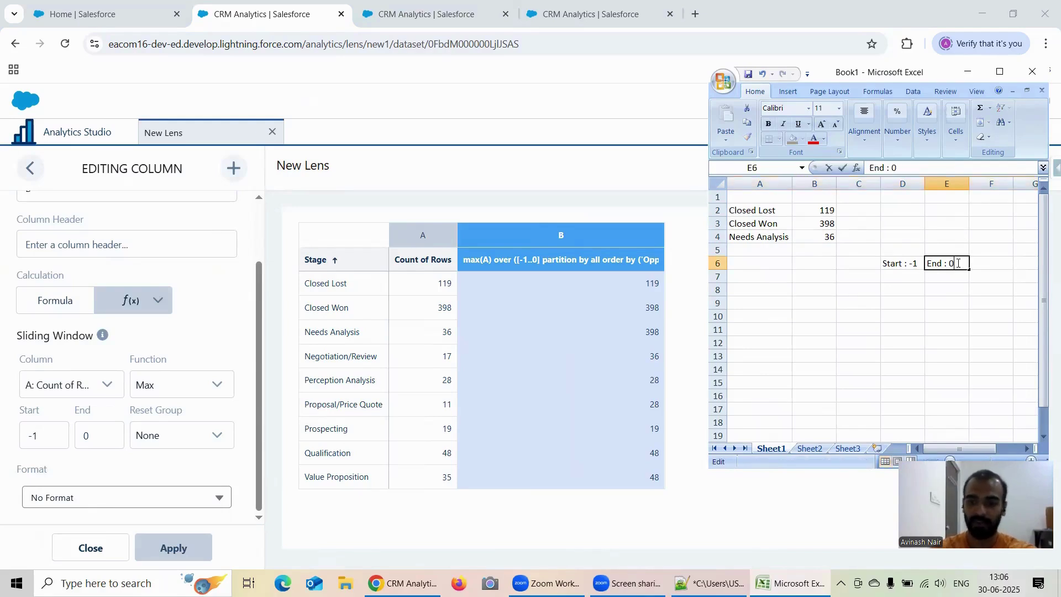
# Step: Enter the window maxima 119, 398 and 398 for the three stages in cells C2 to C4
pyautogui.click(859, 209)
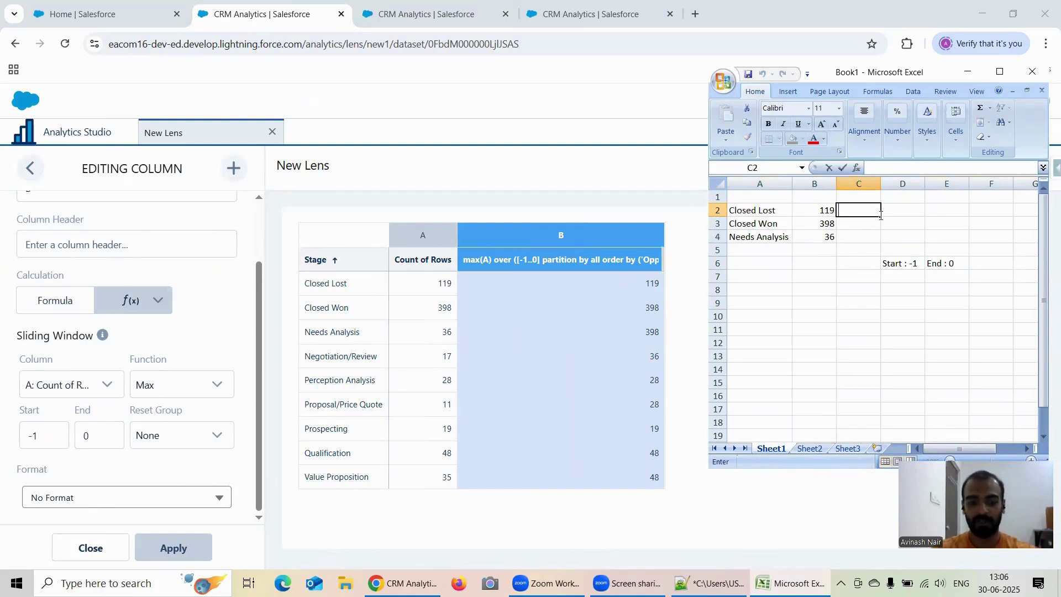
pyautogui.write('119')
pyautogui.click(832, 226)
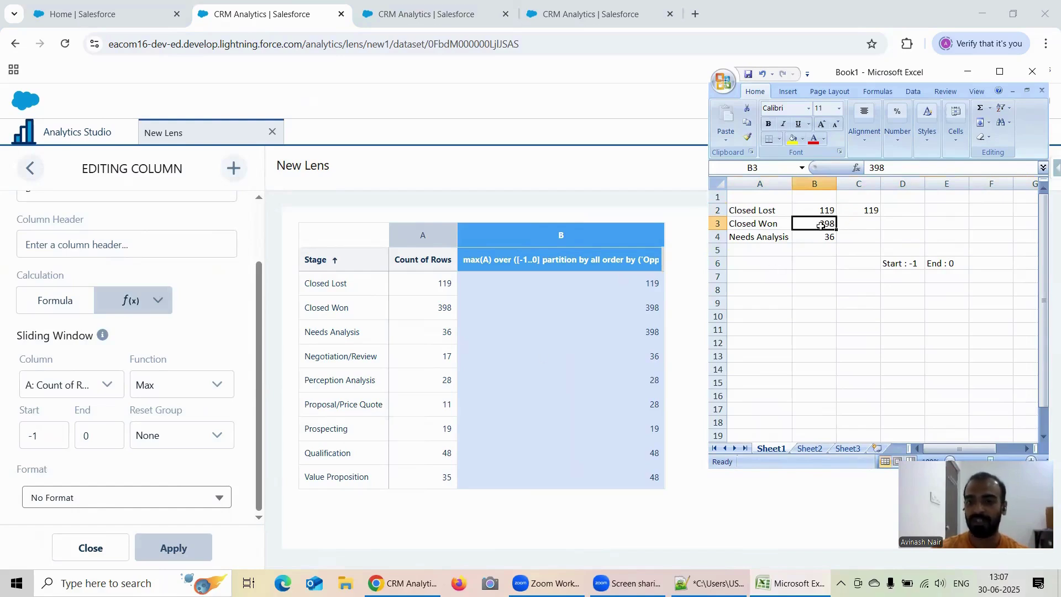
pyautogui.click(873, 225)
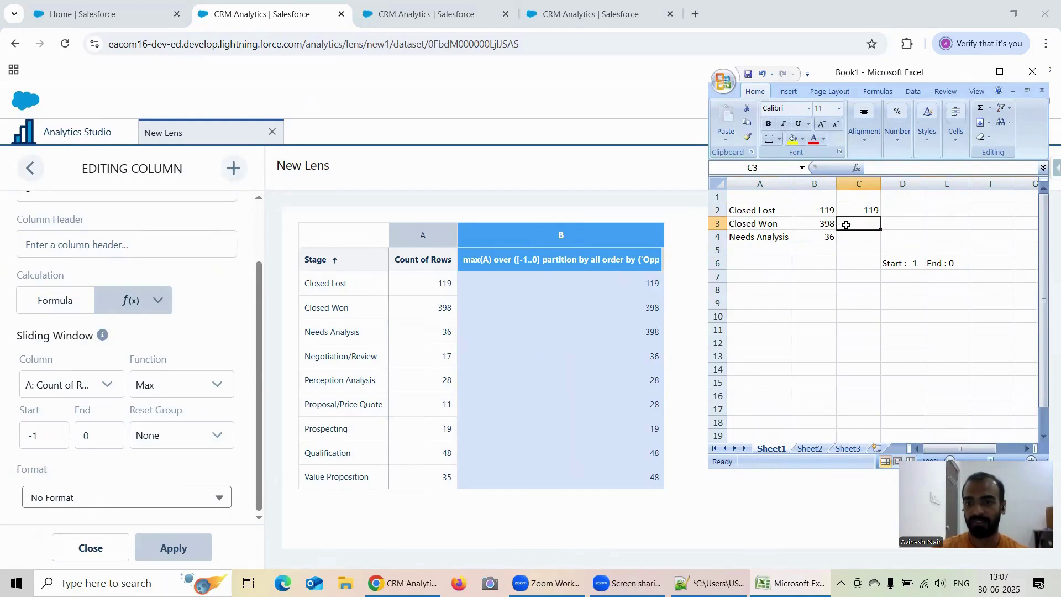
pyautogui.doubleClick(848, 226)
pyautogui.write('398')
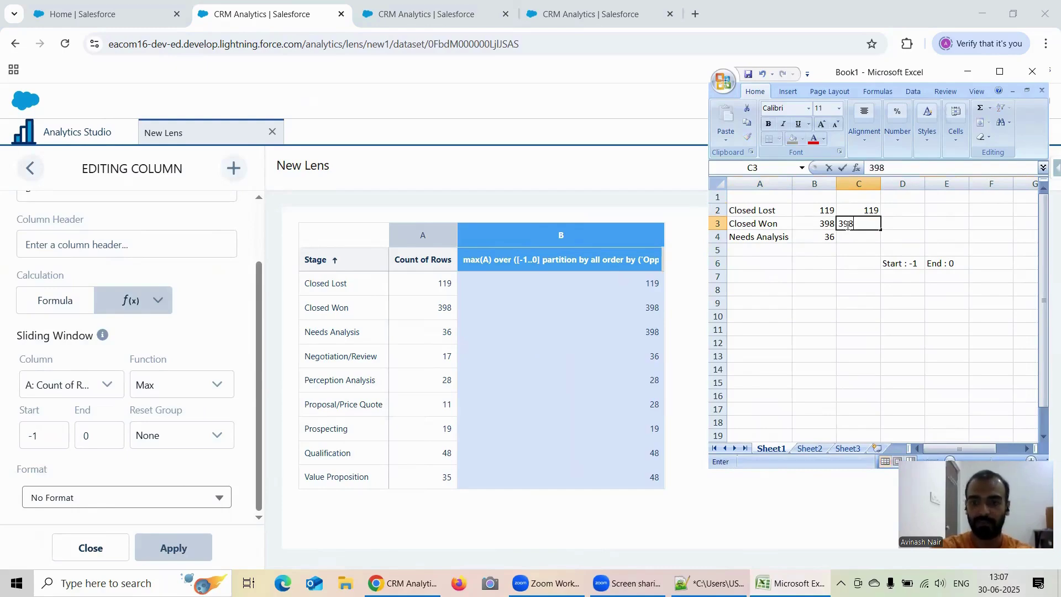
pyautogui.click(821, 238)
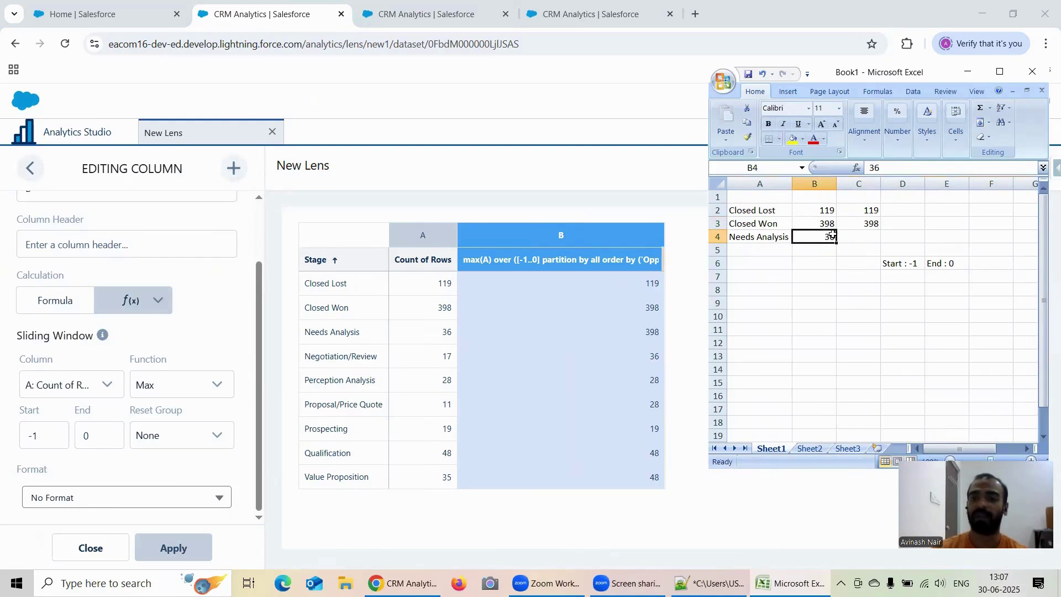
pyautogui.click(858, 238)
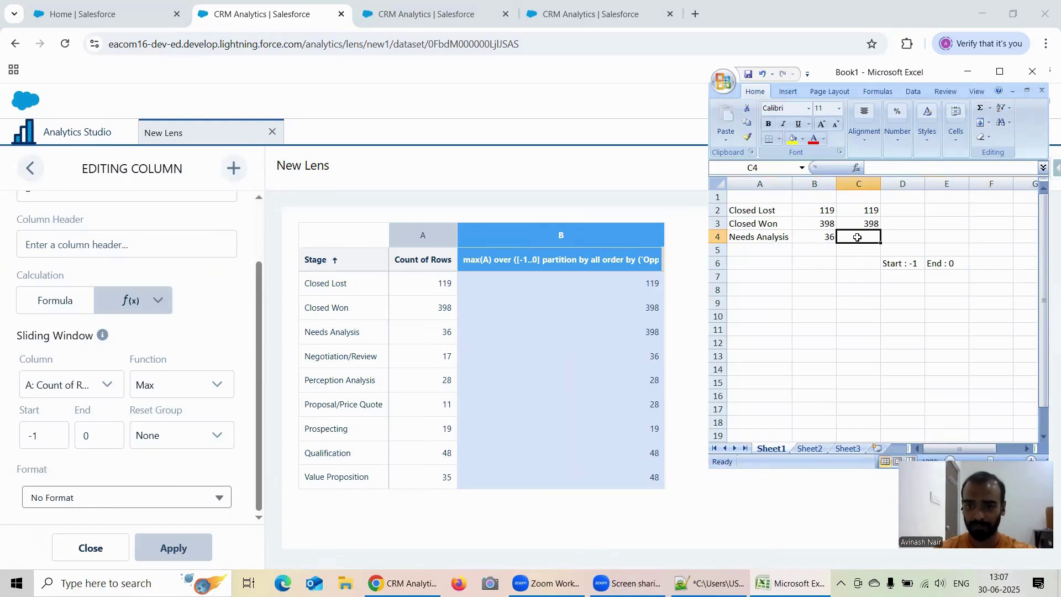
pyautogui.write('30')
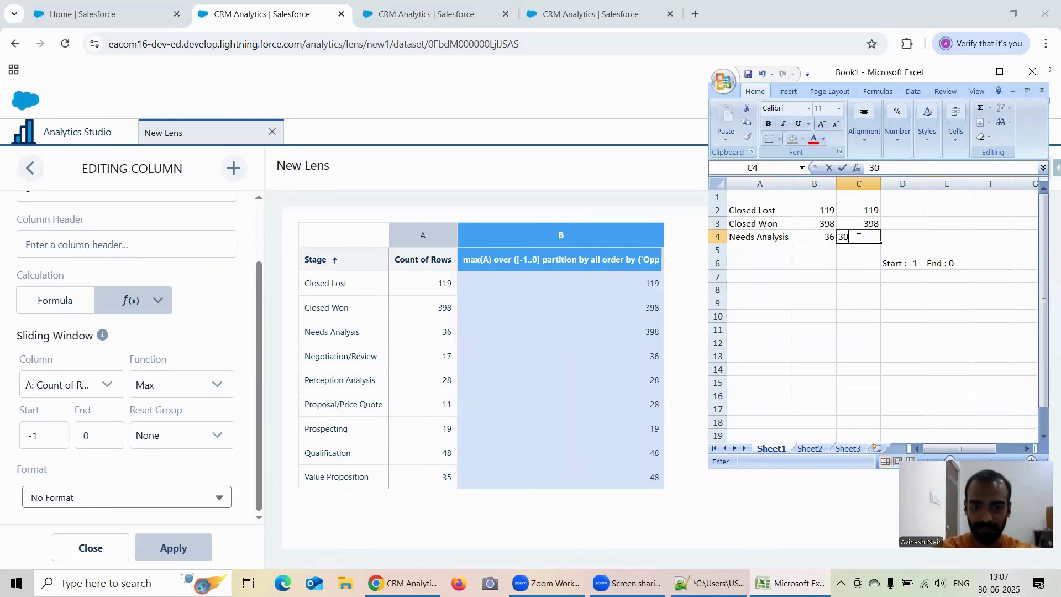
pyautogui.press('BackSpace')
pyautogui.write('98')
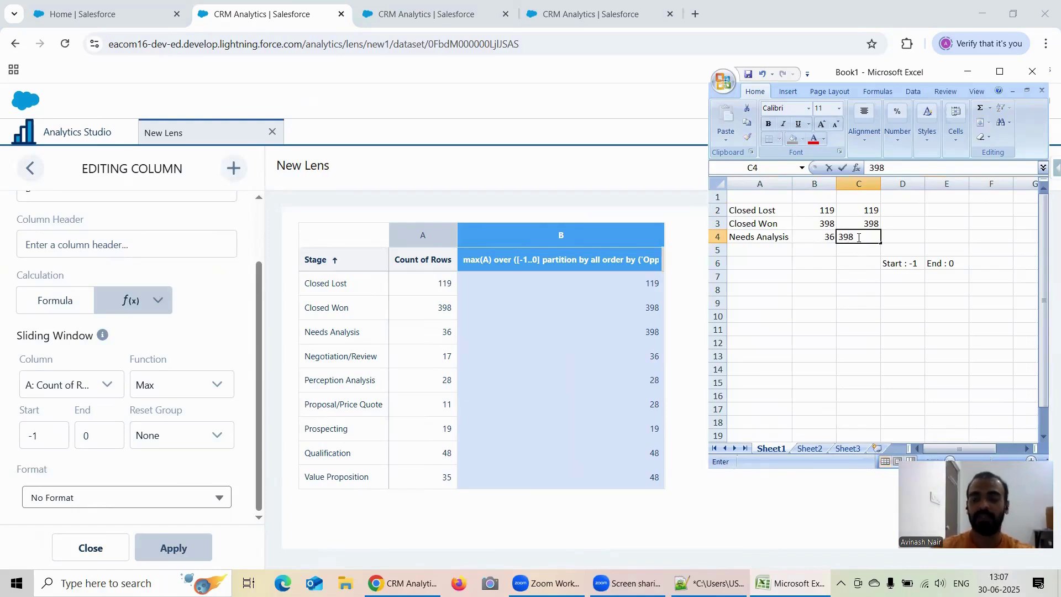
pyautogui.click(845, 277)
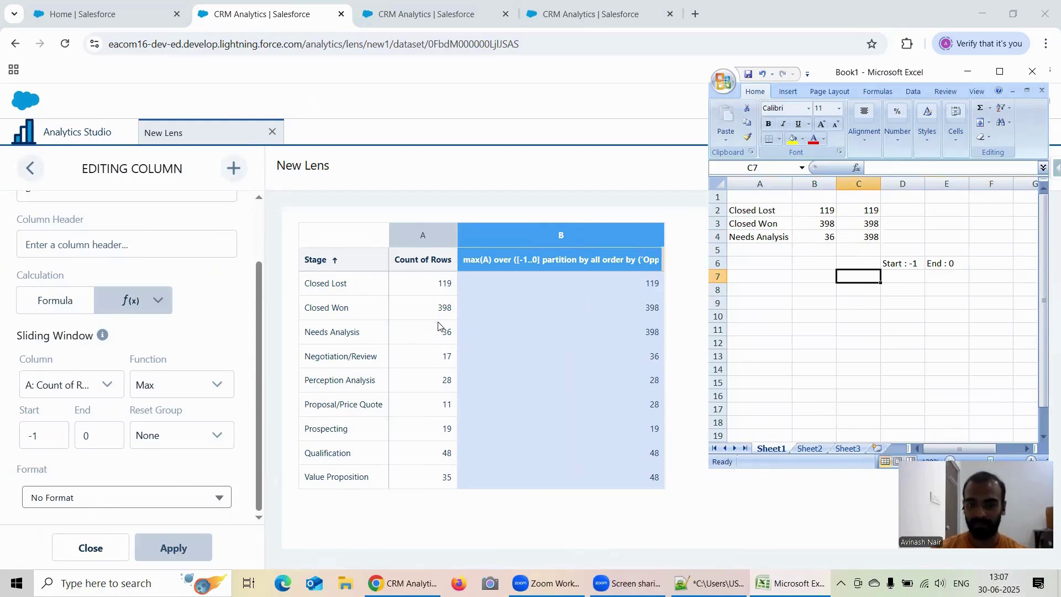
# Step: Clear the three window maxima from cells C2 to C4
pyautogui.click(865, 184)
pyautogui.click(869, 233)
pyautogui.click(861, 212)
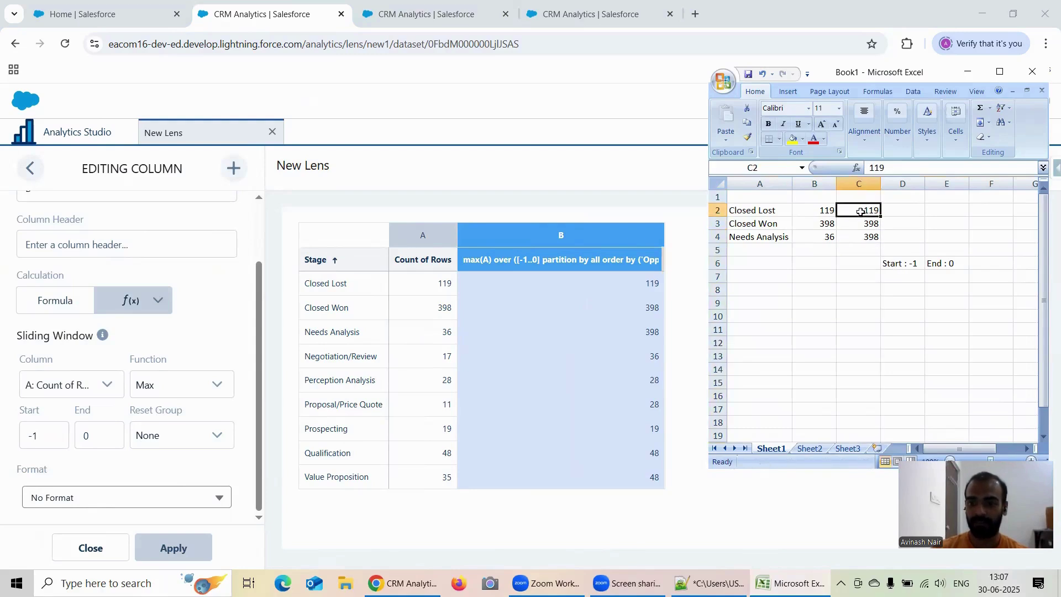
pyautogui.moveTo(861, 212); pyautogui.dragTo(868, 239)
pyautogui.press('Delete')
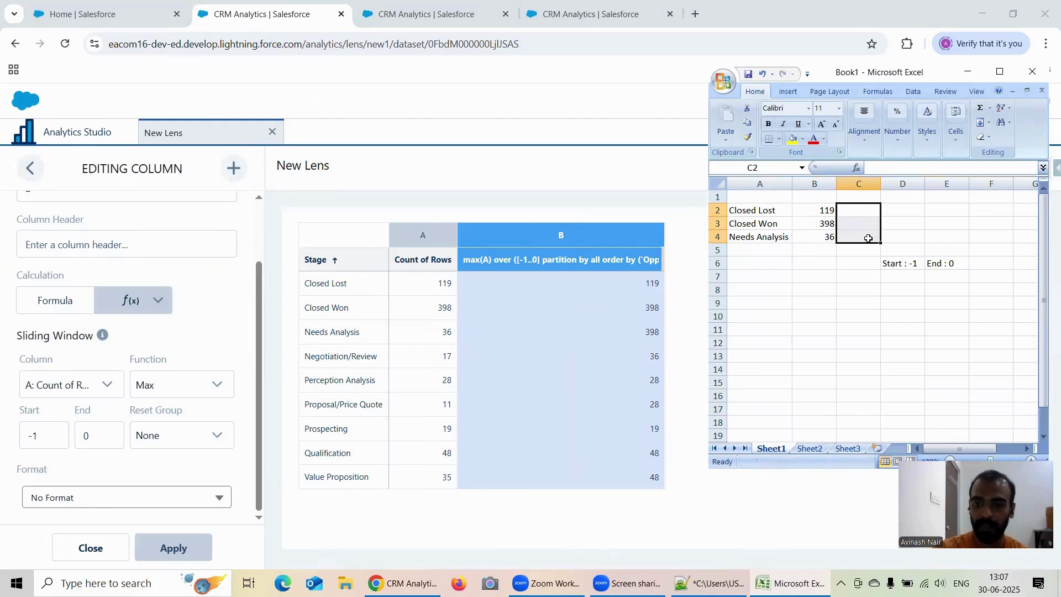
# Step: Change the note in cell E6 to "End : 1" and apply an End value of 1 to the Sliding Window column in CRM Analytics
pyautogui.doubleClick(959, 262)
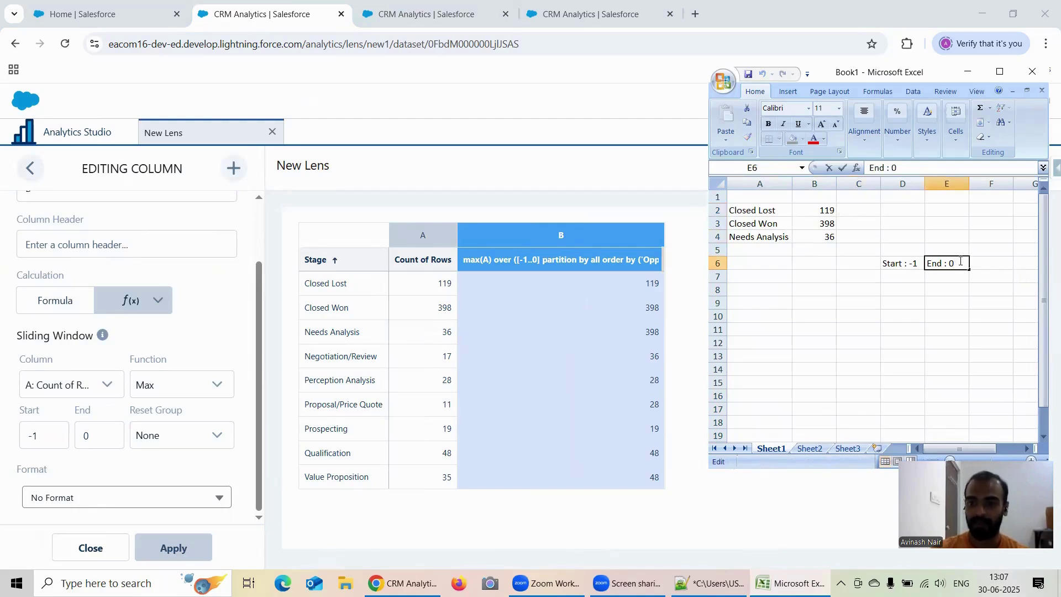
pyautogui.press('BackSpace')
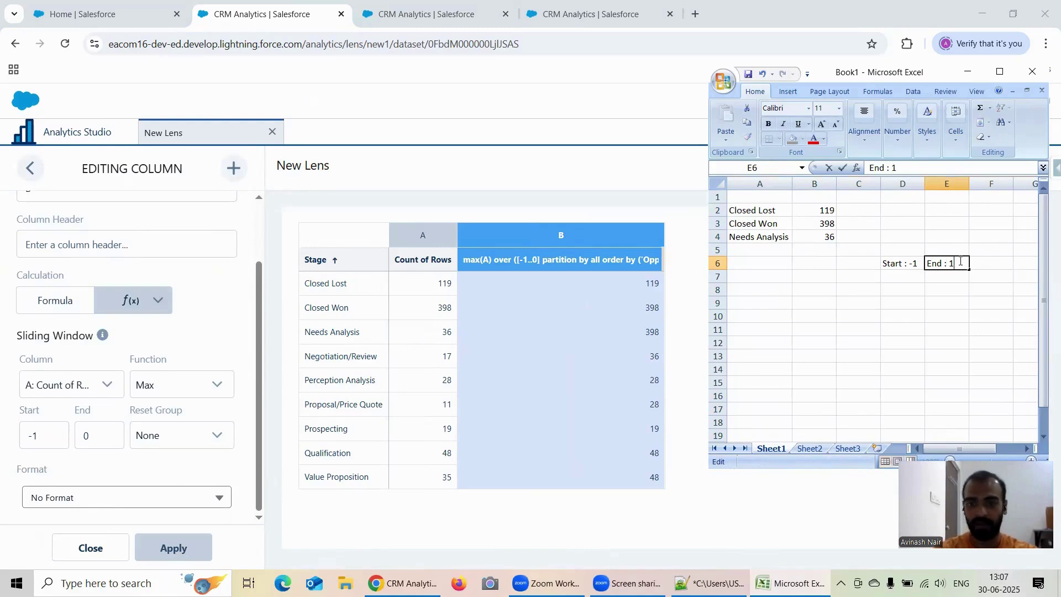
pyautogui.click(111, 432)
pyautogui.click(174, 548)
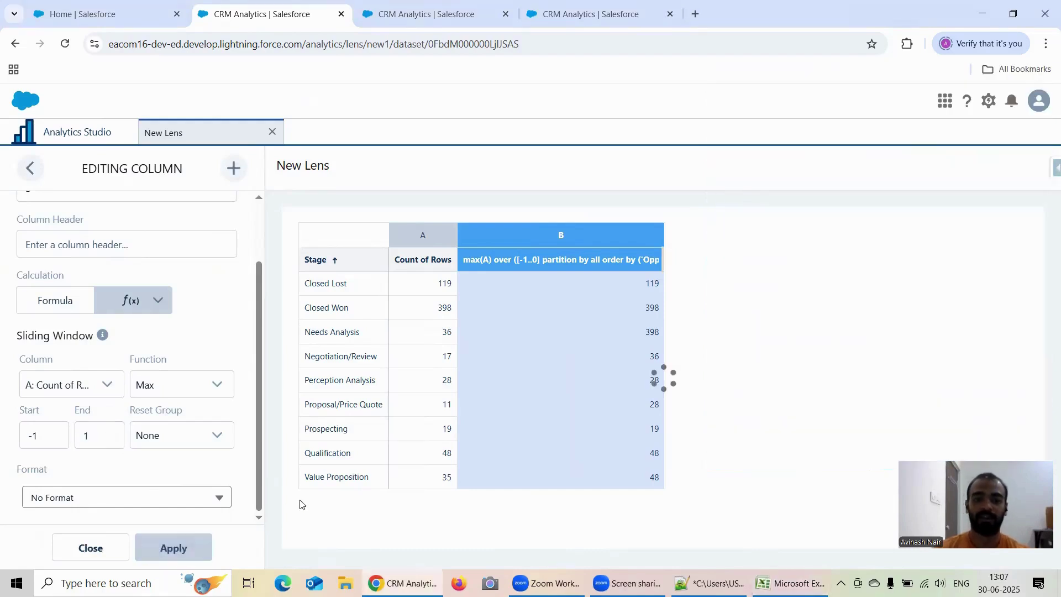
# Step: Switch back to Excel and add the stages Negotiation and Perception in cells A5 and A6
pyautogui.click(792, 584)
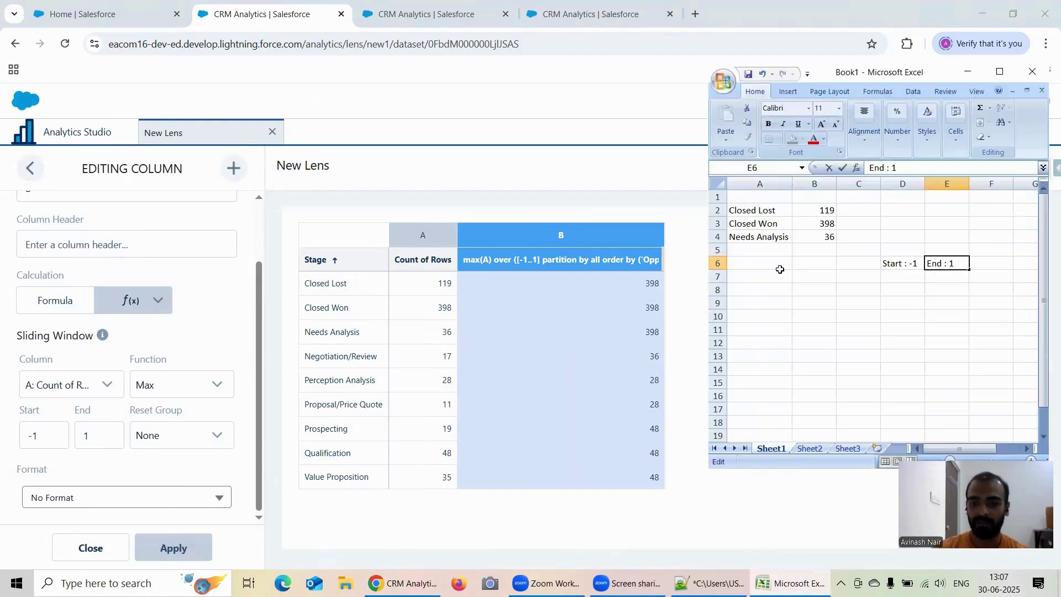
pyautogui.click(753, 247)
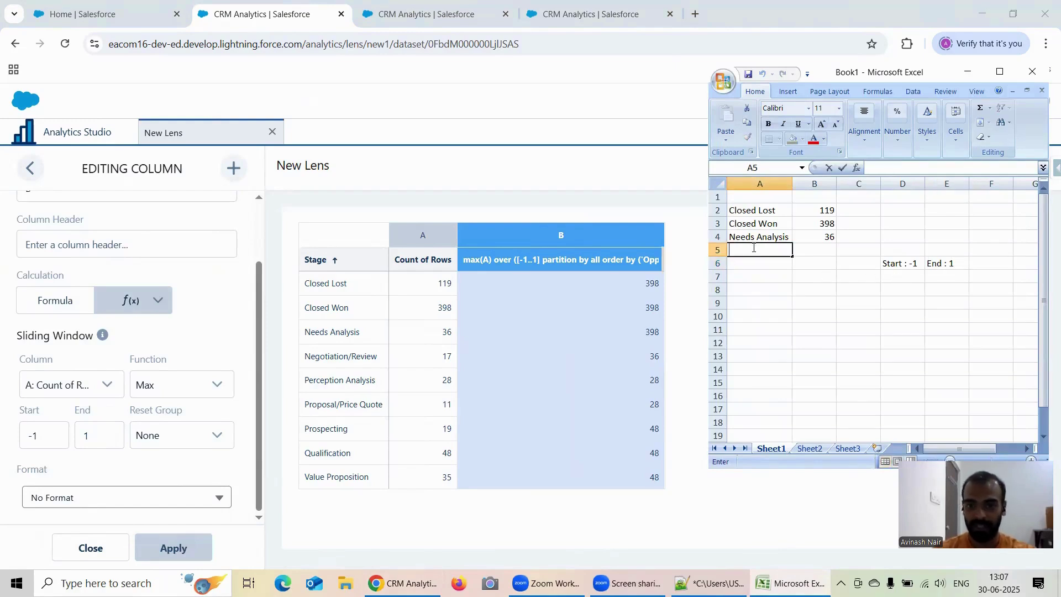
pyautogui.write('Negot')
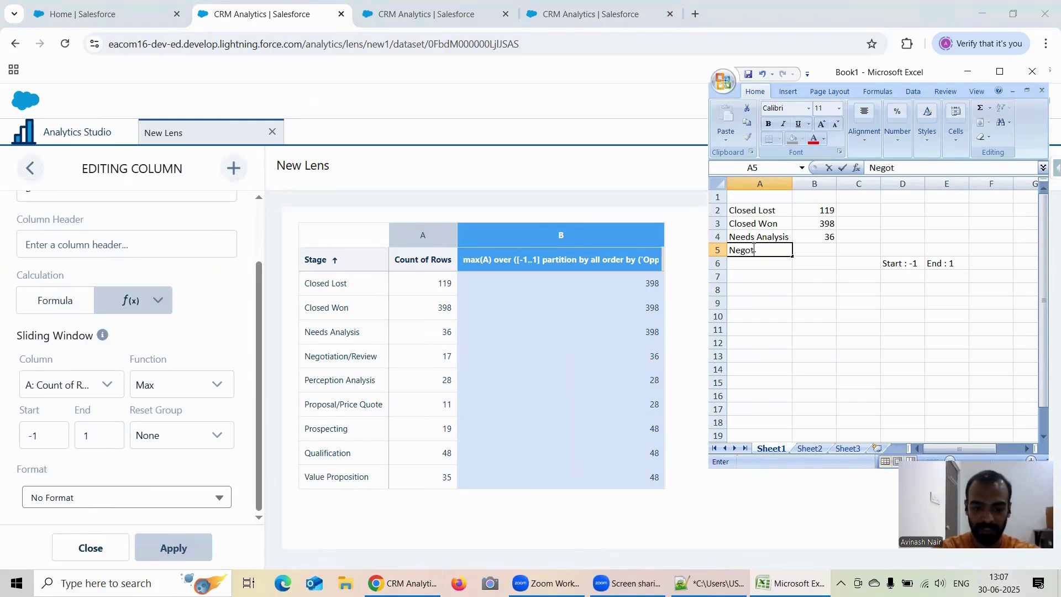
pyautogui.write('iation')
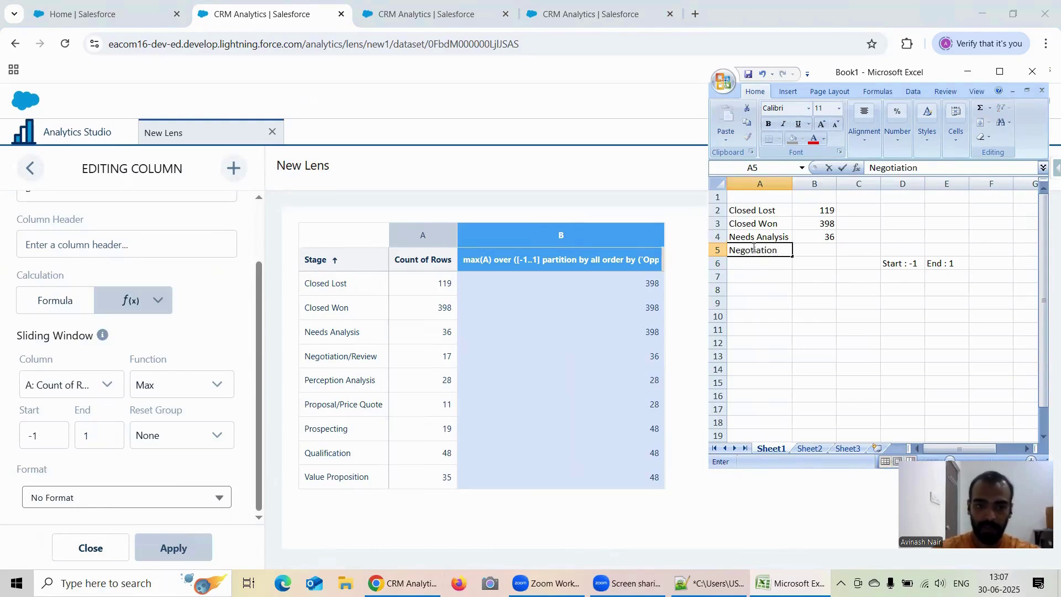
pyautogui.click(759, 268)
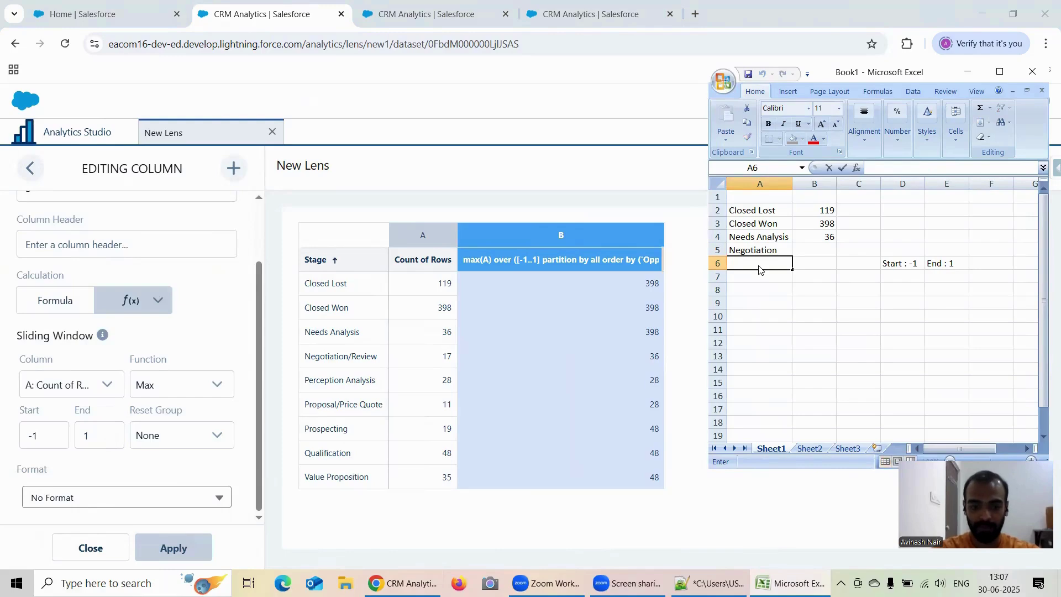
pyautogui.write('Perceptio')
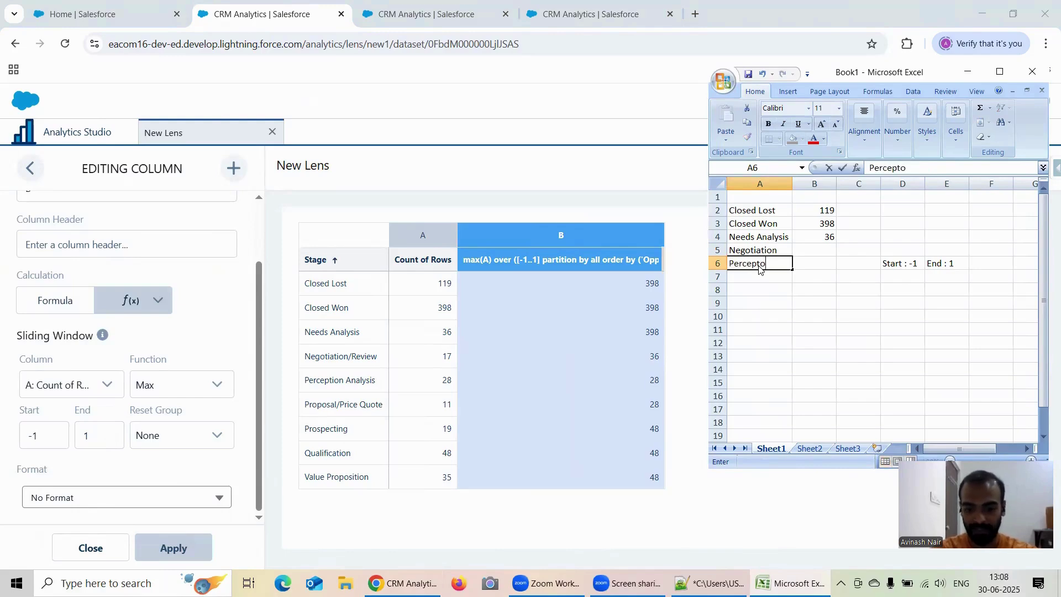
pyautogui.press('BackSpace')
pyautogui.write('ion')
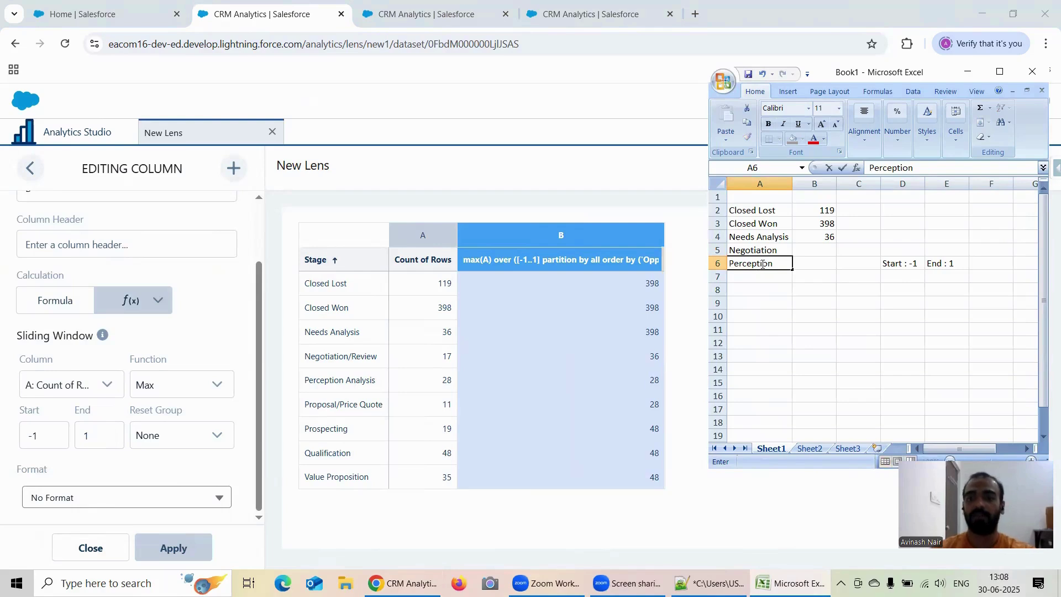
# Step: Enter the row counts 17 for Negotiation in cell B5 and 28 for Perception in cell B6
pyautogui.click(807, 248)
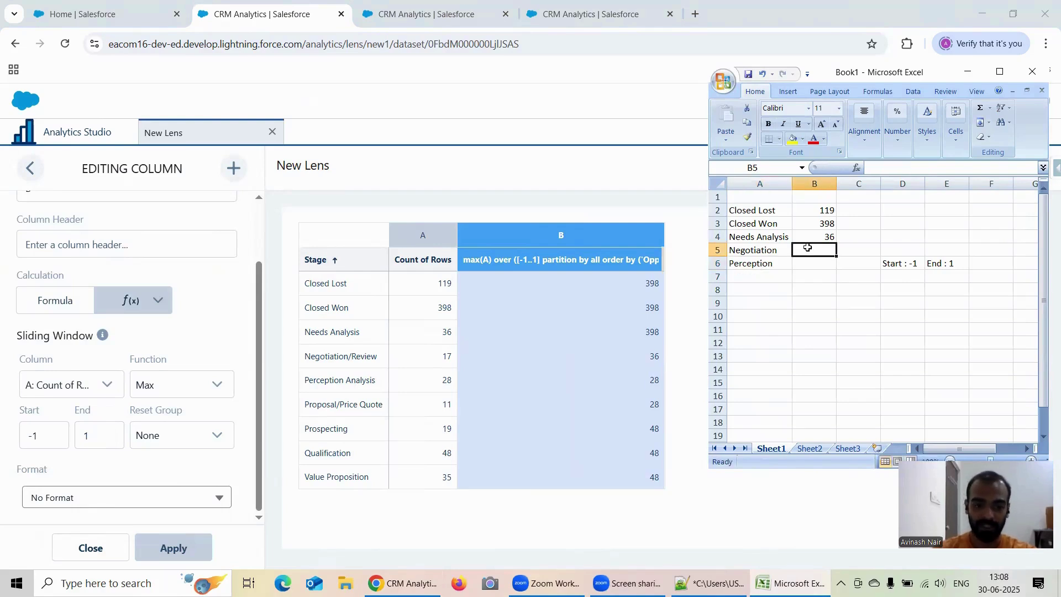
pyautogui.write('17')
pyautogui.click(824, 263)
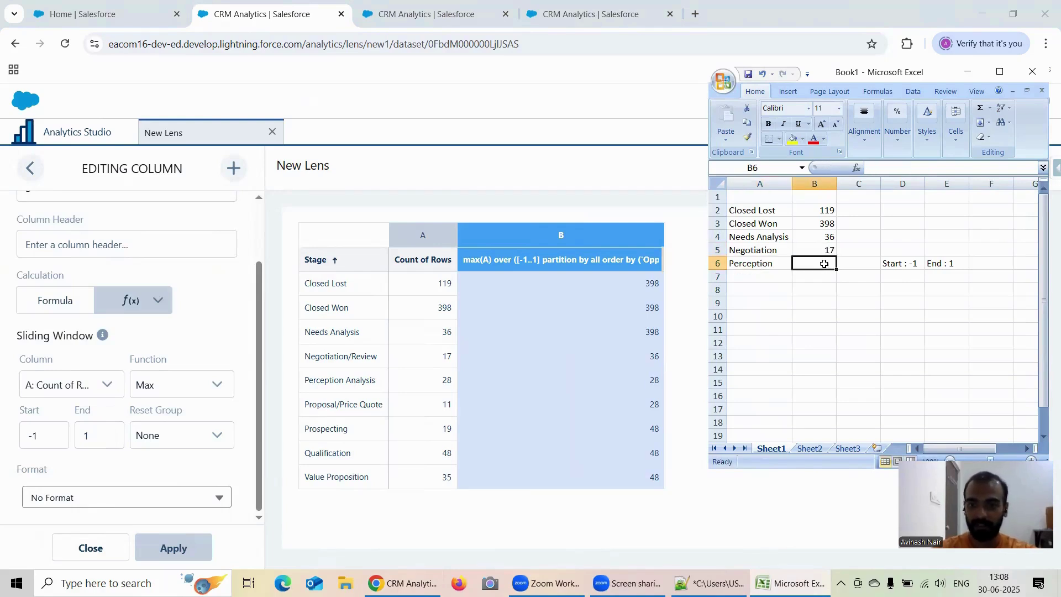
pyautogui.write('28')
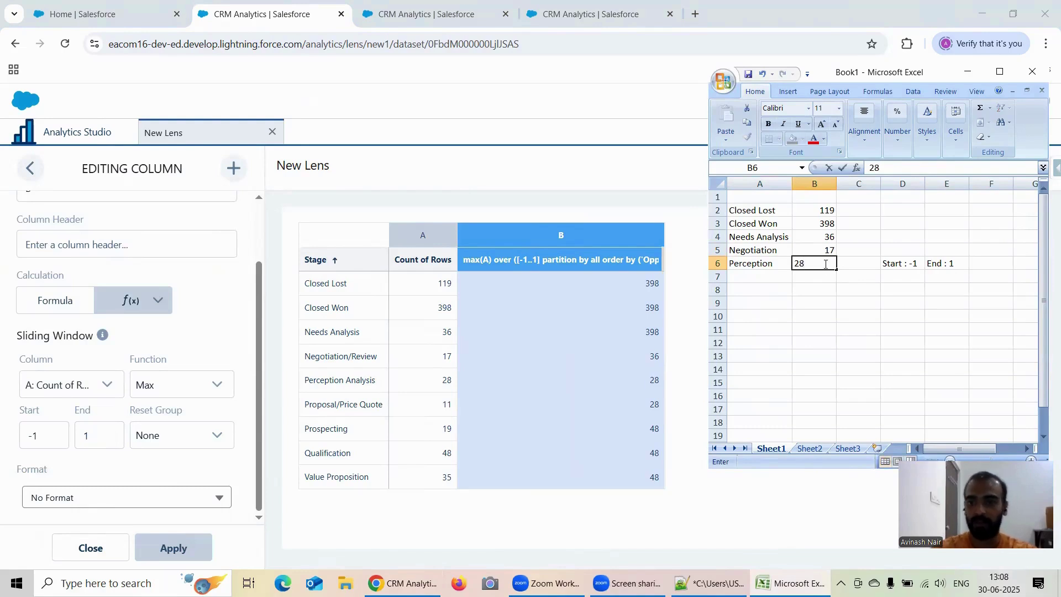
# Step: Add the heading "Max" in cell C1 and enter 119 for Closed Lost in cell C2
pyautogui.click(862, 198)
pyautogui.write('Max')
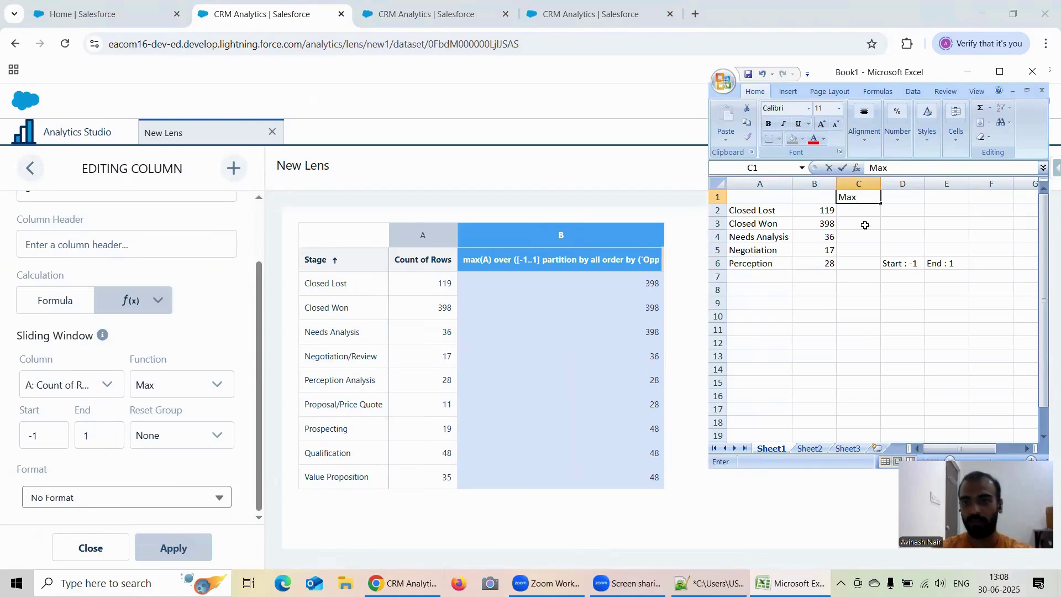
pyautogui.click(861, 209)
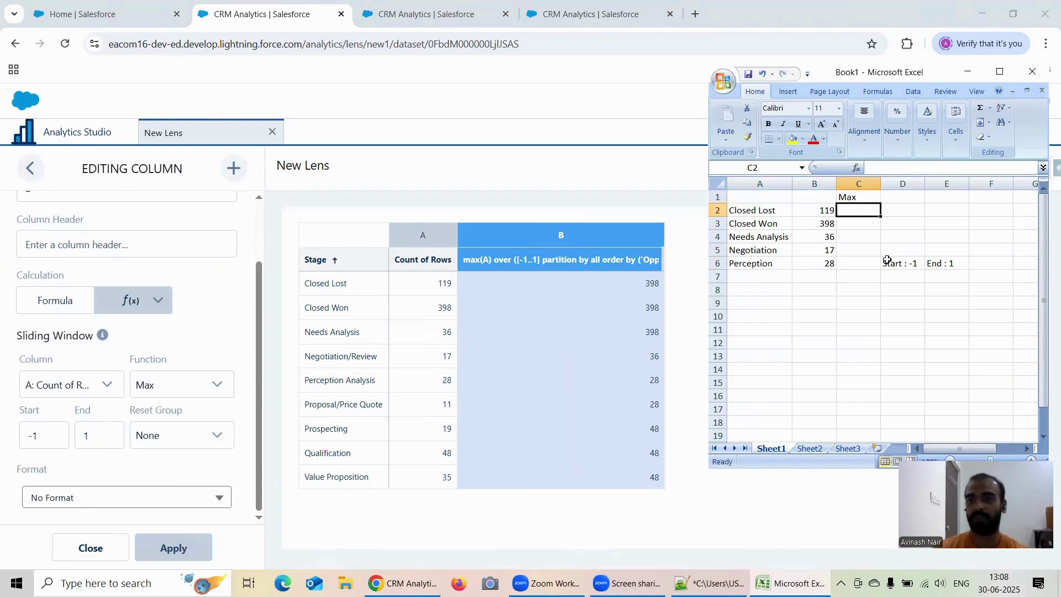
pyautogui.doubleClick(867, 212)
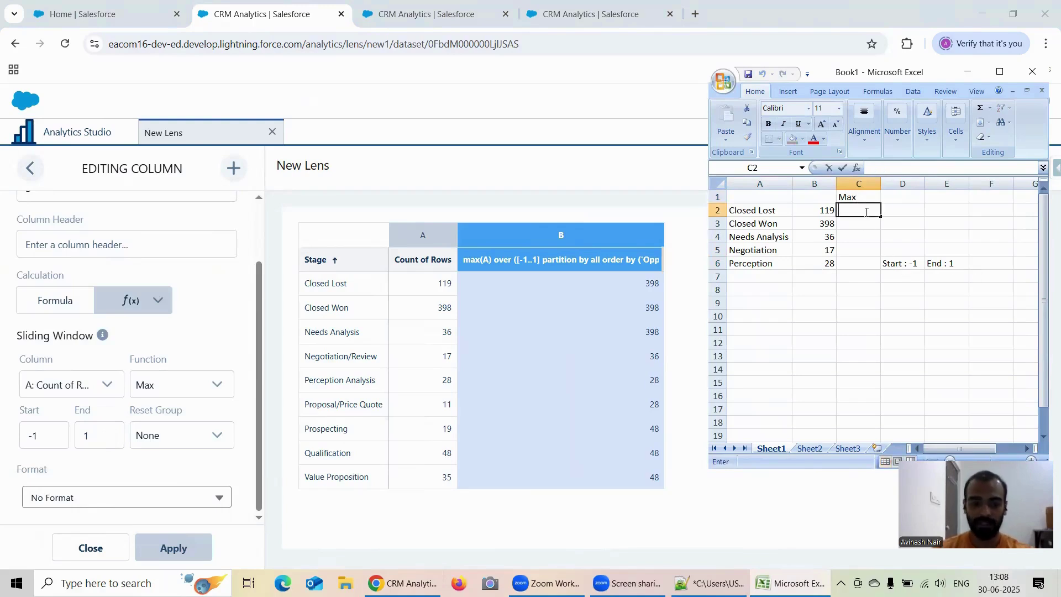
pyautogui.write('119')
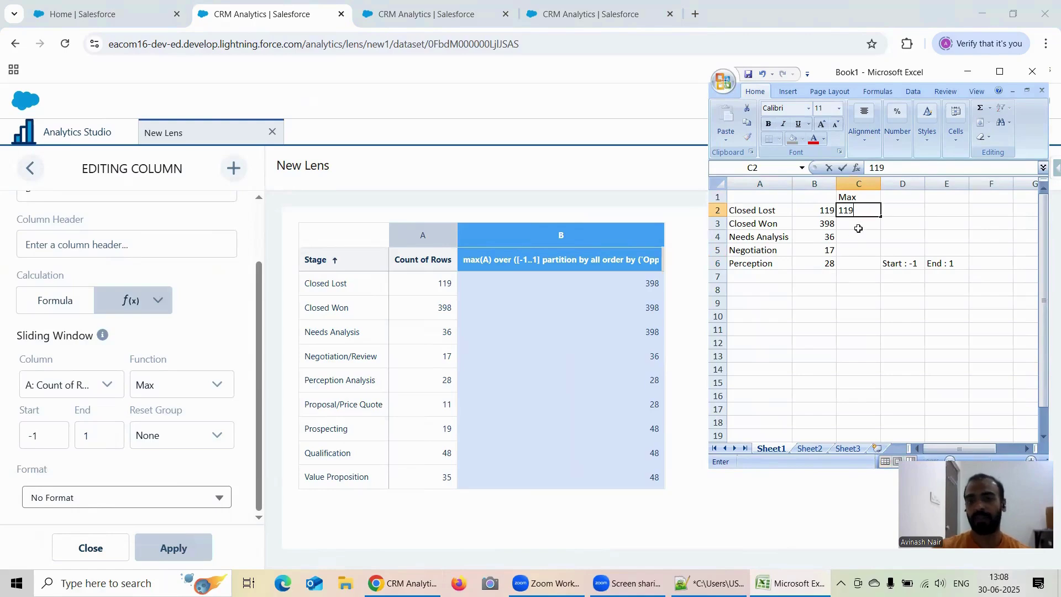
# Step: Enter the window maximum 398 for both Closed Won in cell C3 and Needs Analysis in cell C4
pyautogui.click(856, 222)
pyautogui.click(718, 224)
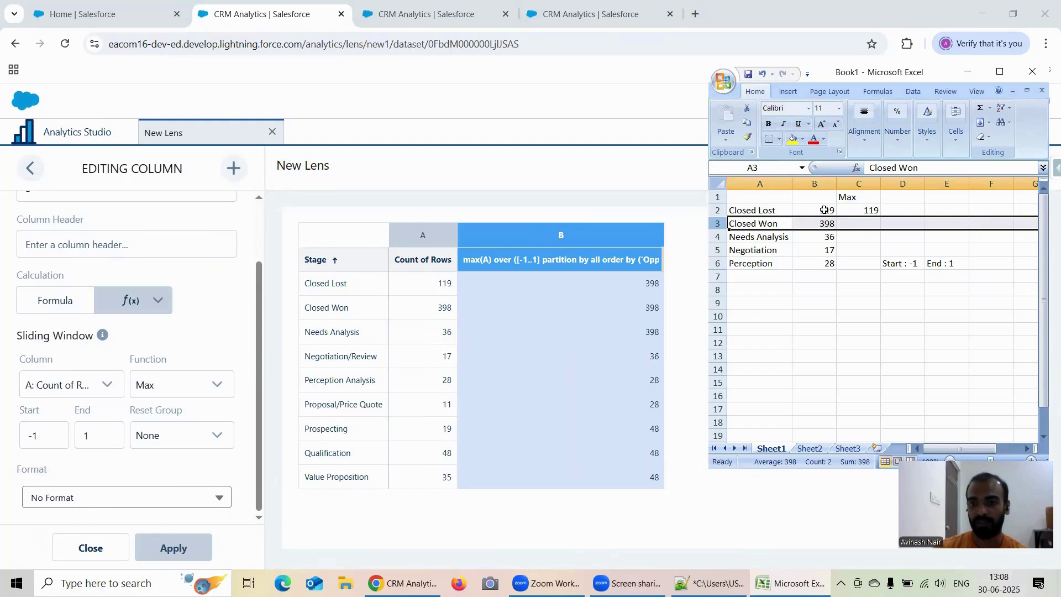
pyautogui.click(858, 225)
pyautogui.write('=')
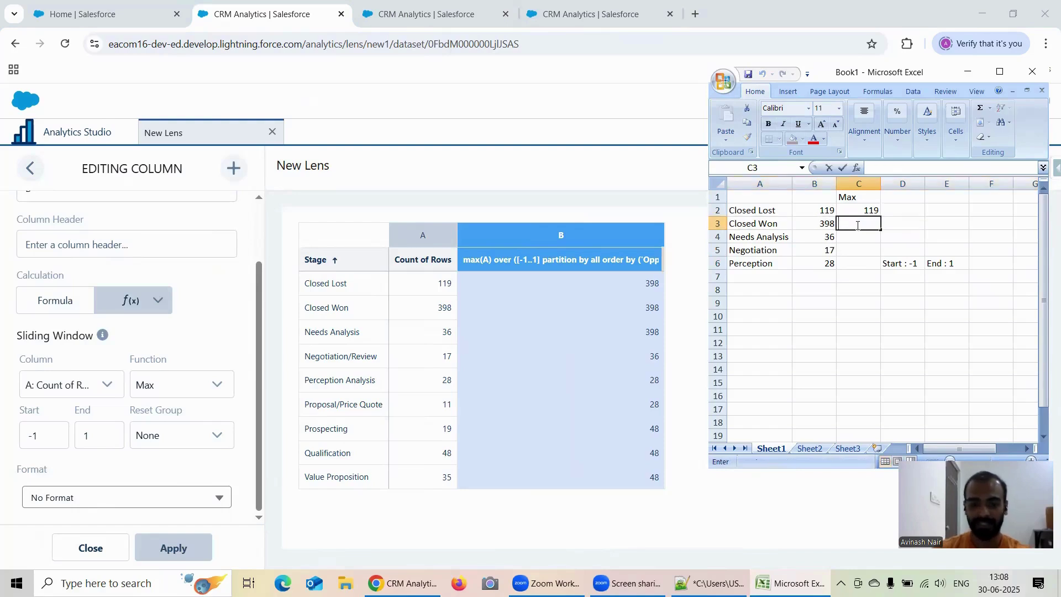
pyautogui.write('98')
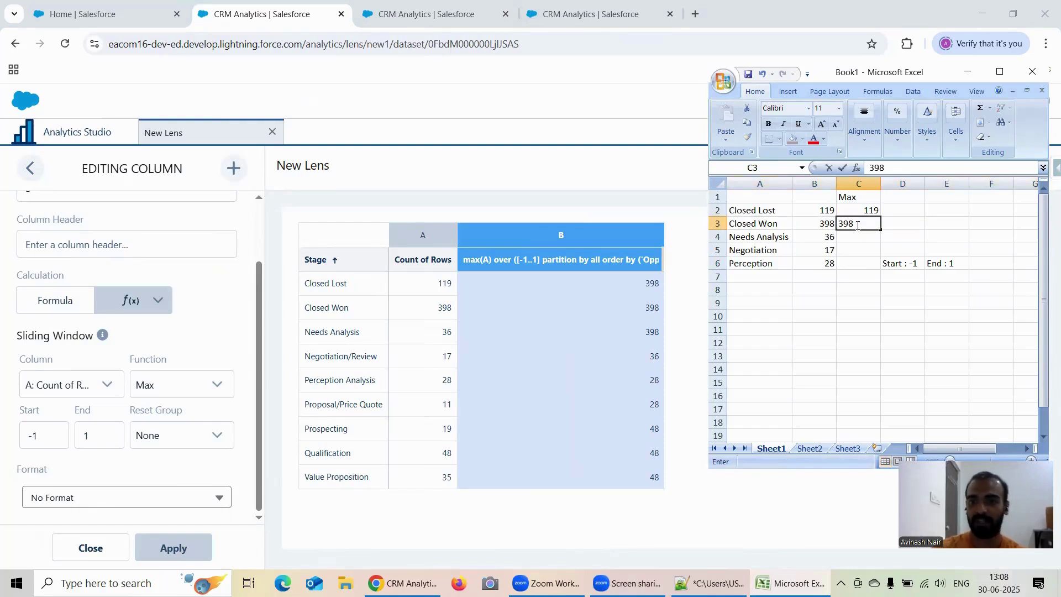
pyautogui.click(718, 237)
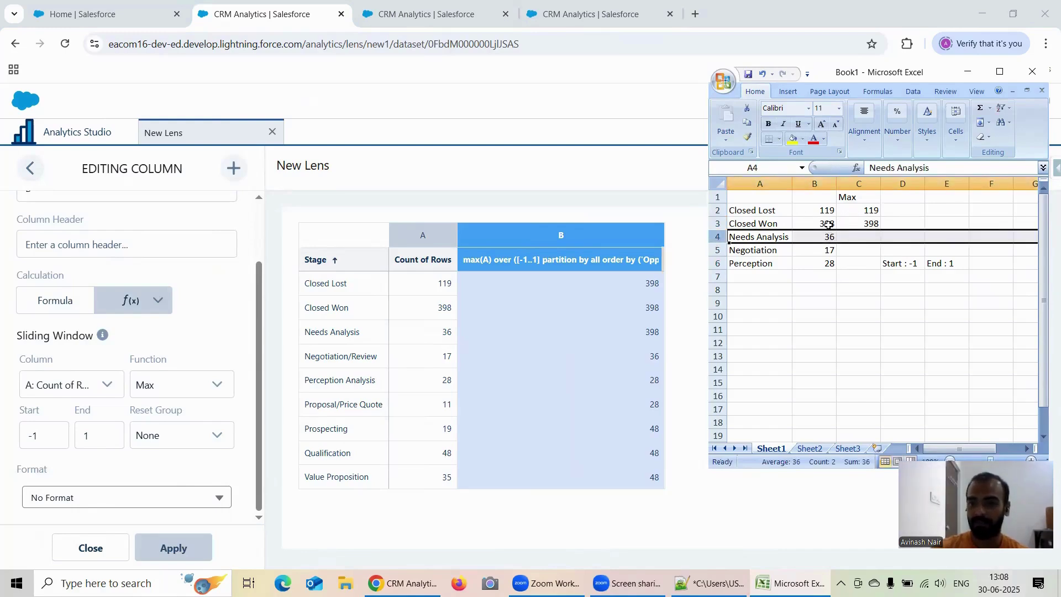
pyautogui.moveTo(827, 225); pyautogui.dragTo(828, 249)
pyautogui.doubleClick(856, 235)
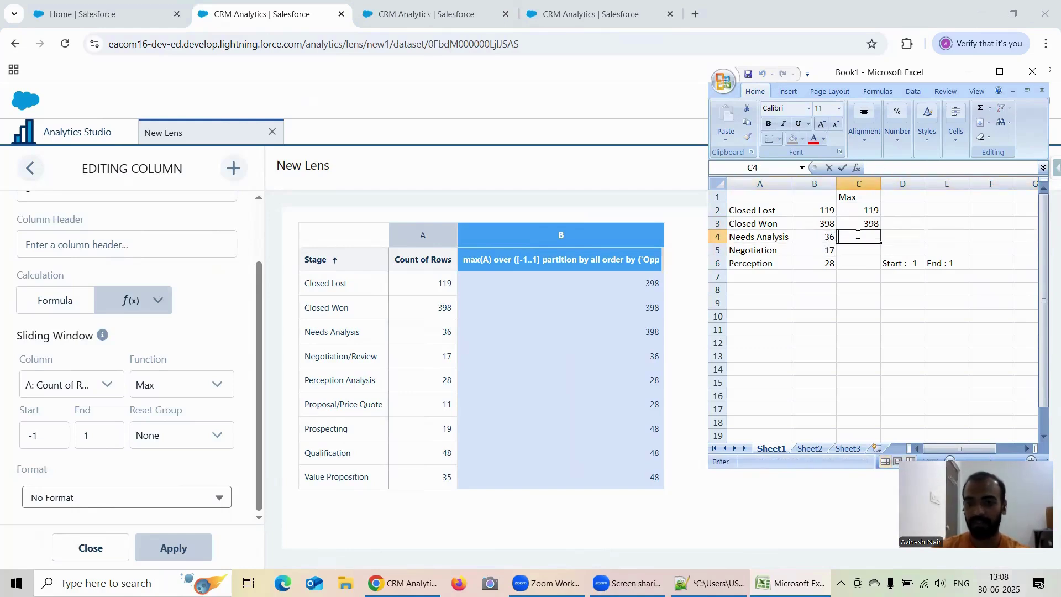
pyautogui.write('398')
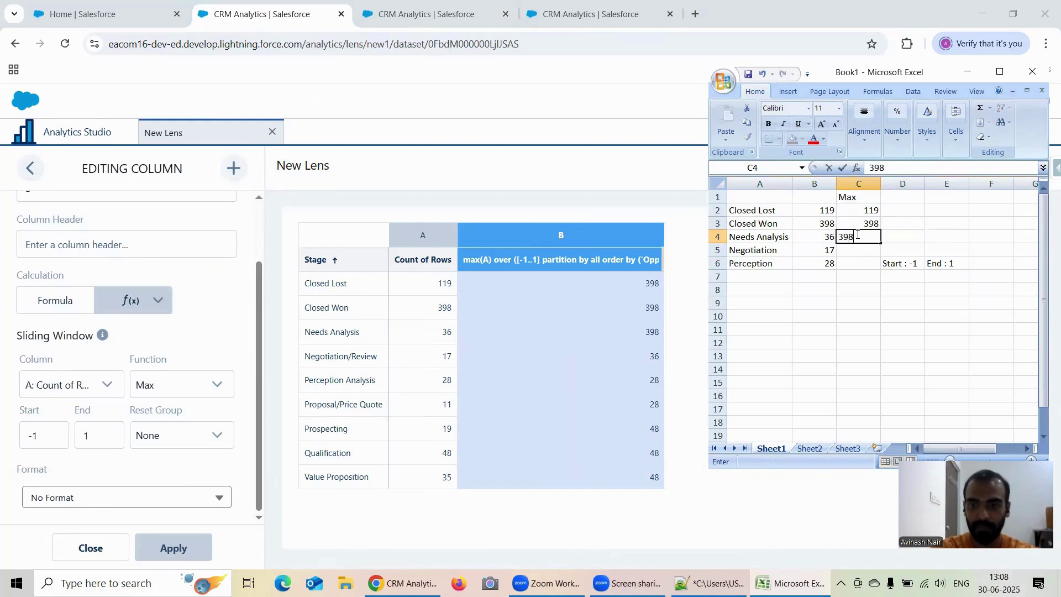
pyautogui.click(718, 250)
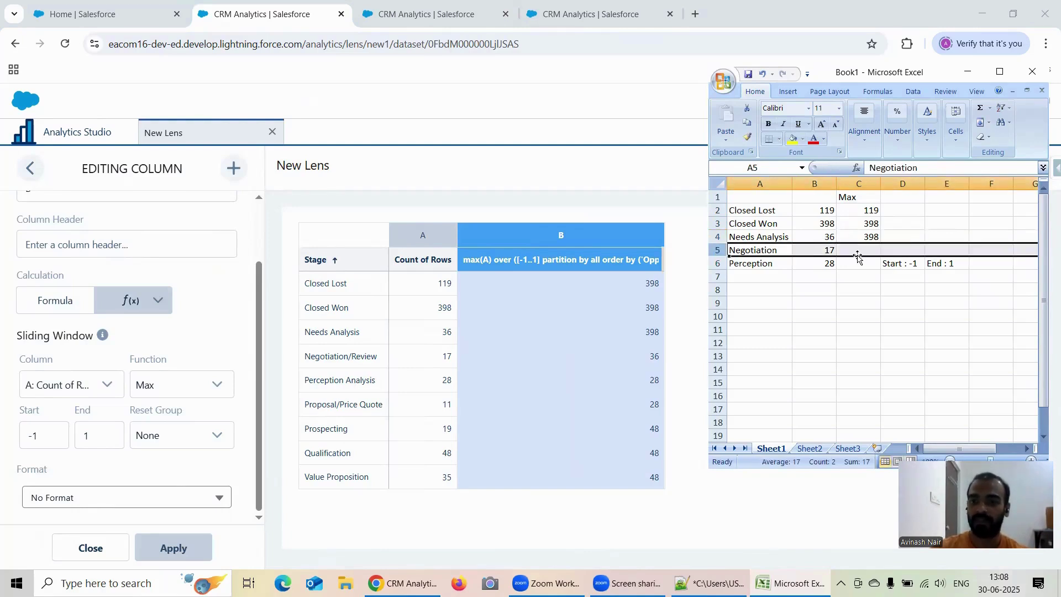
# Step: Enter the window maximum 36 for Negotiation in cell C5 and select the results in C2:C5 for comparison
pyautogui.moveTo(830, 238); pyautogui.dragTo(830, 264)
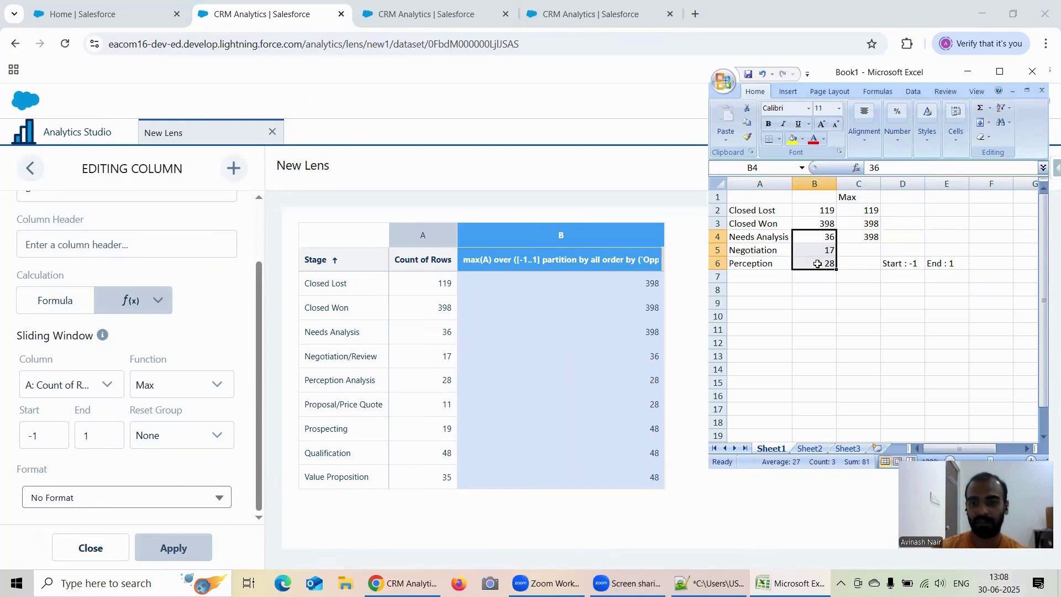
pyautogui.doubleClick(861, 249)
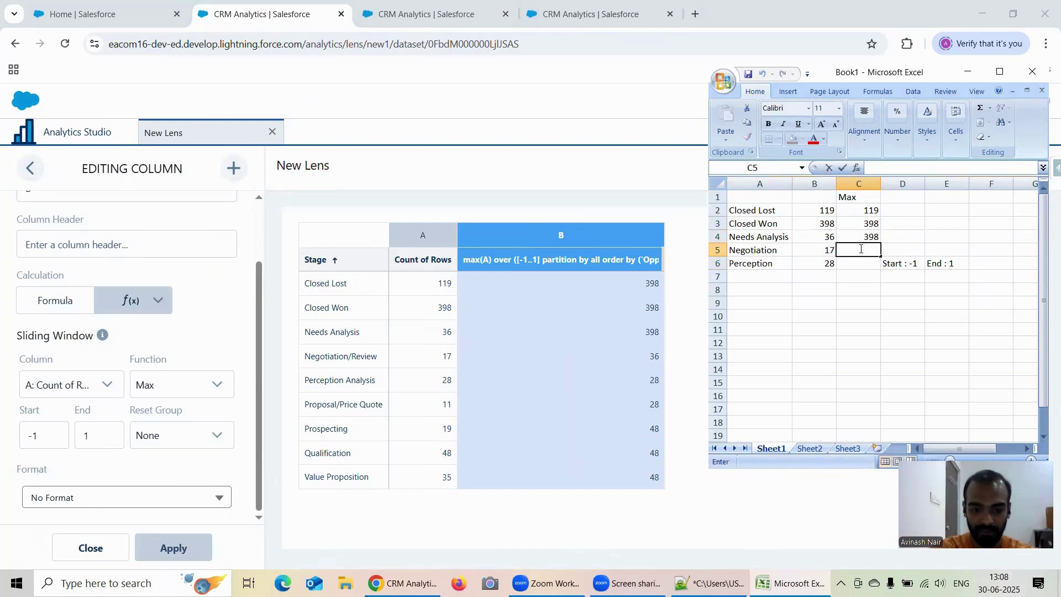
pyautogui.write('36')
pyautogui.moveTo(829, 265); pyautogui.dragTo(829, 251)
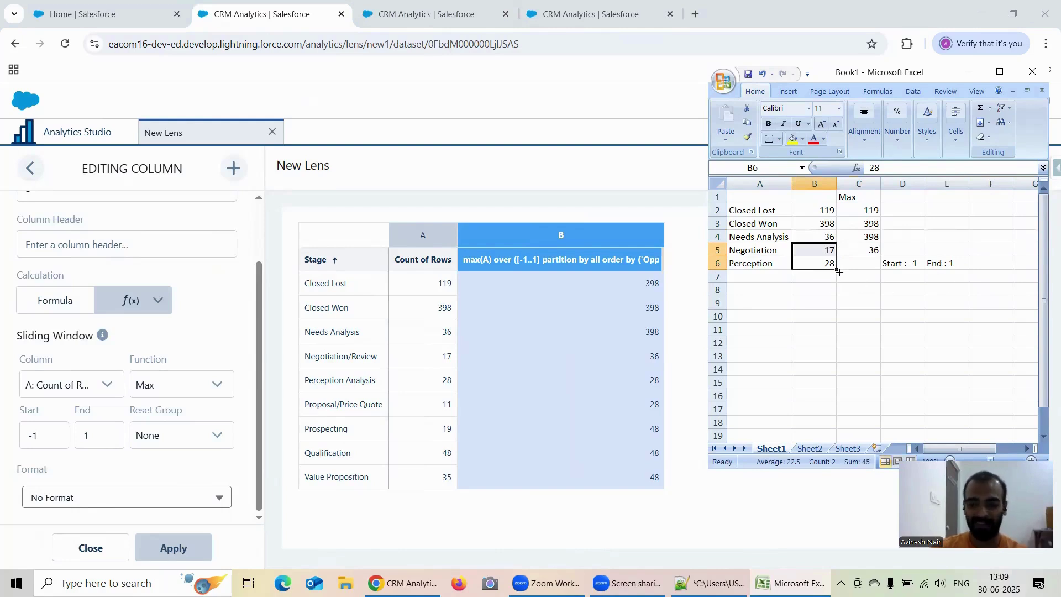
pyautogui.click(860, 265)
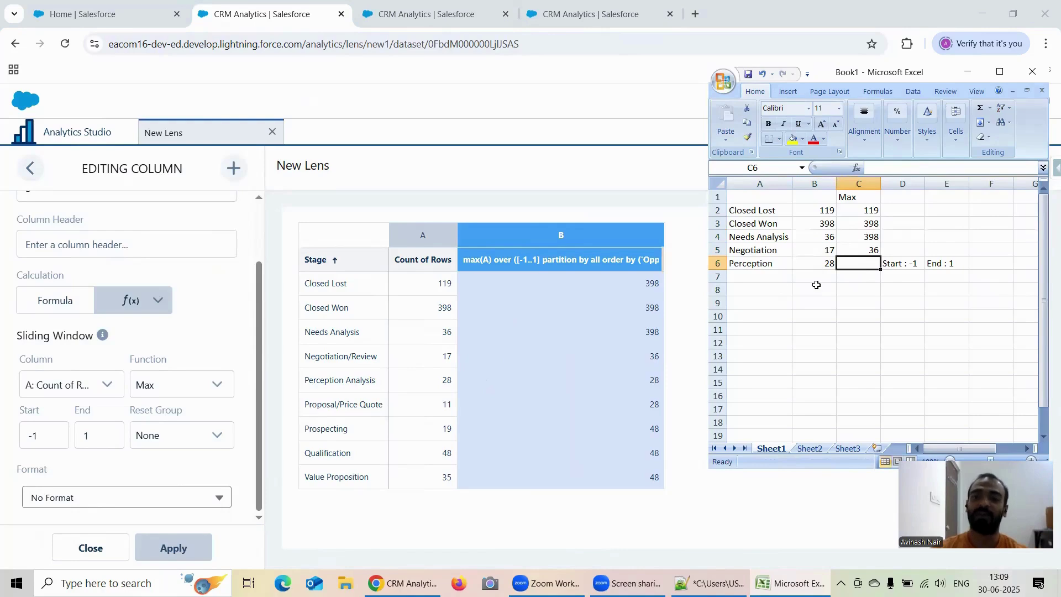
pyautogui.click(864, 210)
pyautogui.moveTo(864, 210); pyautogui.dragTo(869, 252)
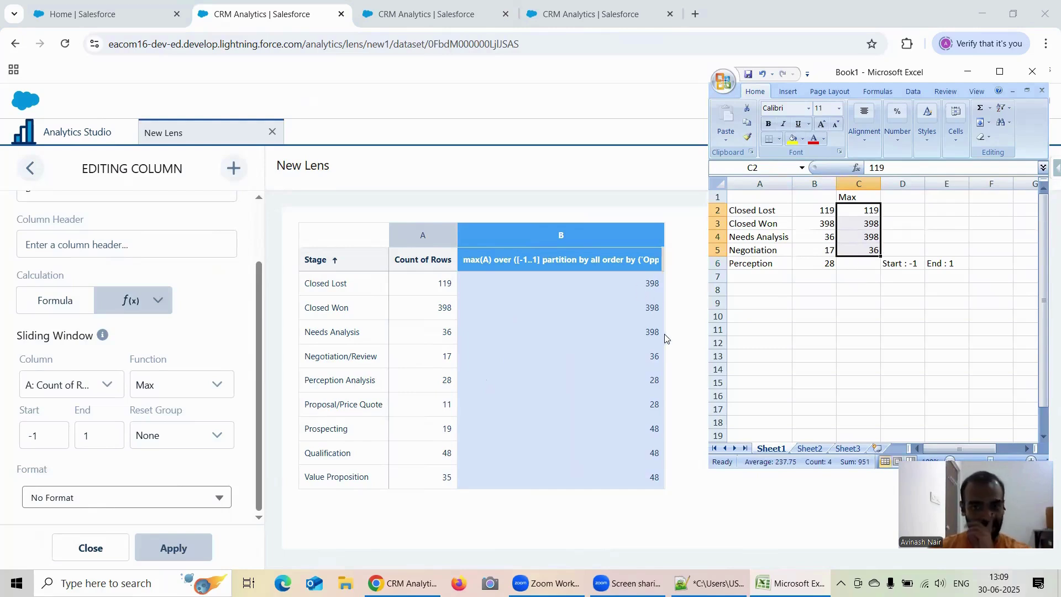
# Step: Set the Sliding Window function to Sum in CRM Analytics and change the heading in Excel cell C1 to "Sum"
pyautogui.click(158, 389)
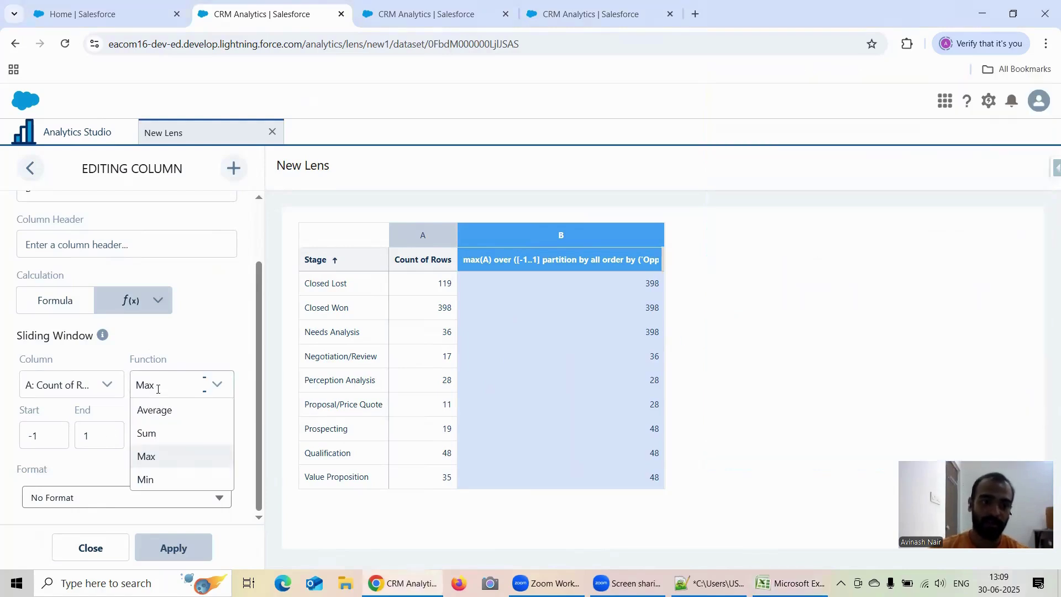
pyautogui.click(158, 434)
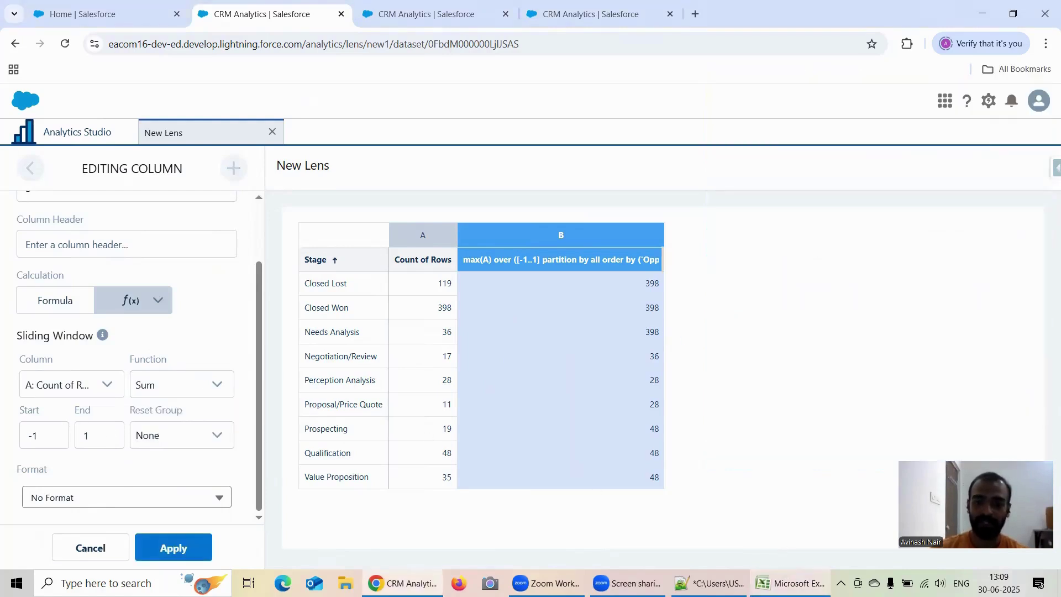
pyautogui.click(771, 582)
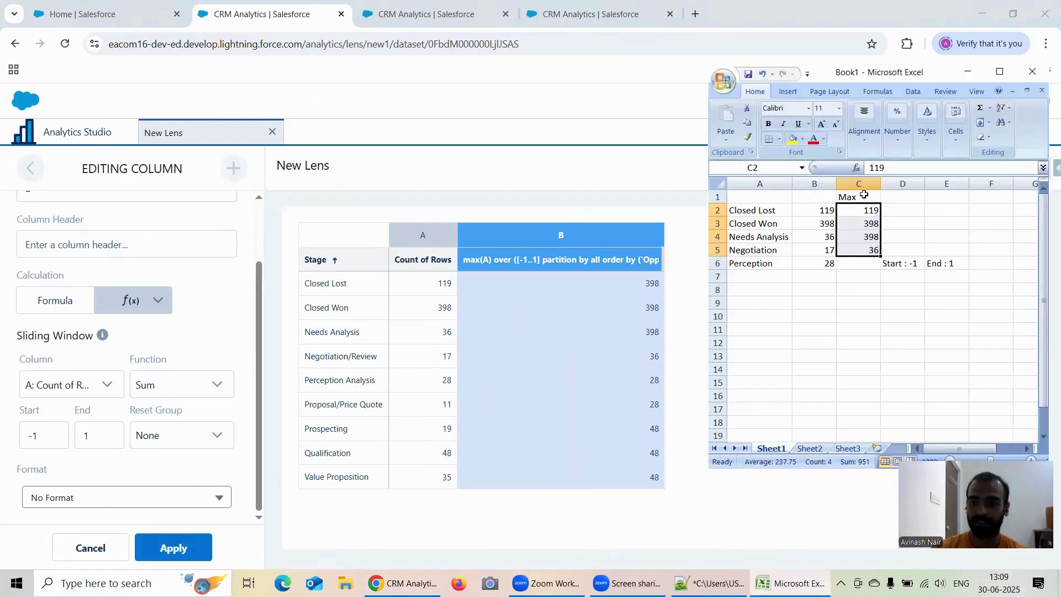
pyautogui.doubleClick(864, 196)
pyautogui.moveTo(853, 197); pyautogui.dragTo(838, 198)
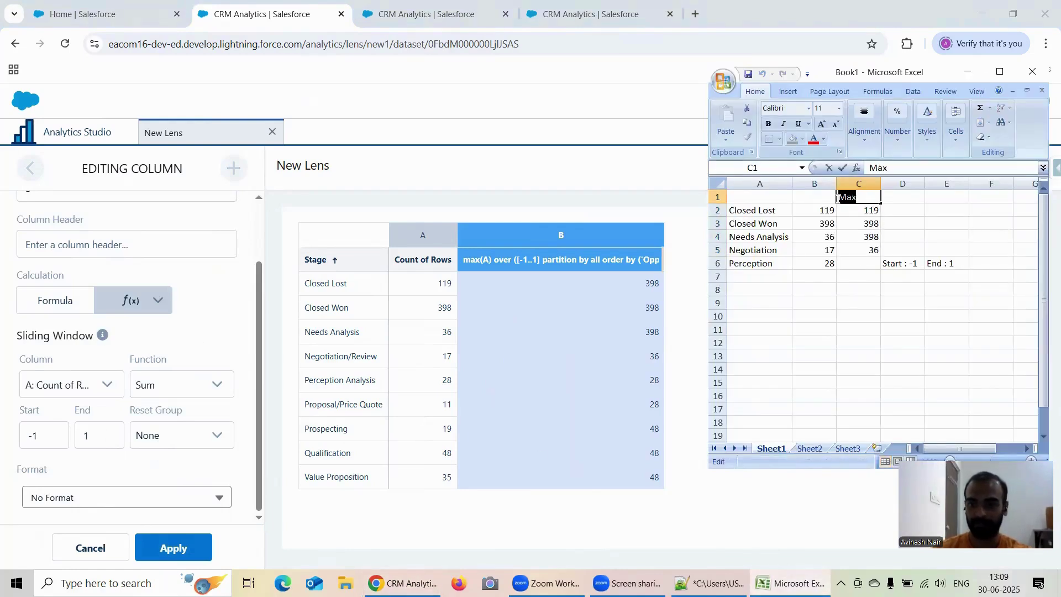
pyautogui.write('Sum')
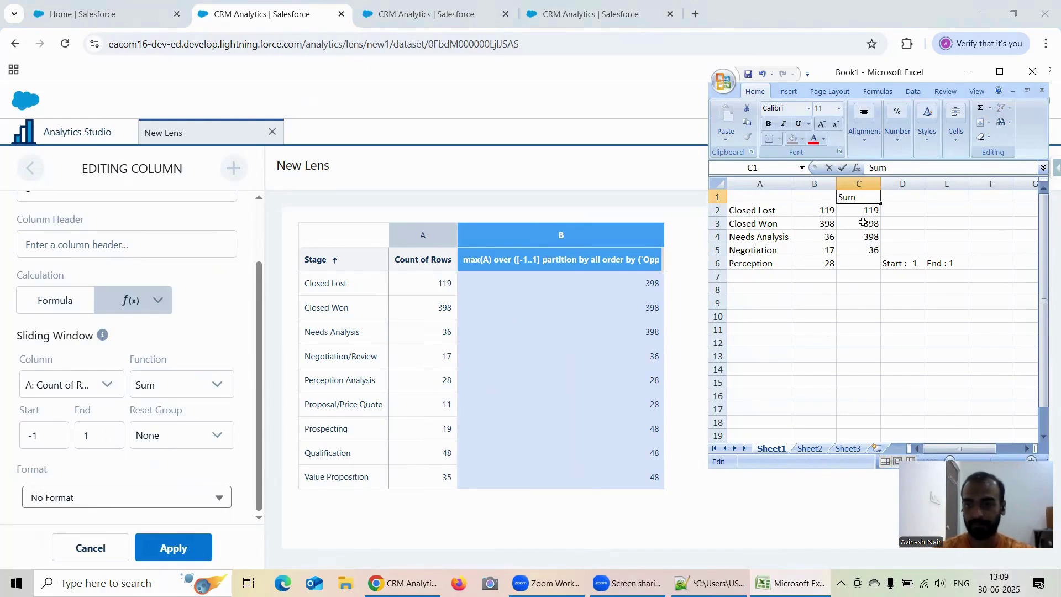
# Step: Clear the maximum values from cells C2 to C5
pyautogui.moveTo(867, 211); pyautogui.dragTo(872, 255)
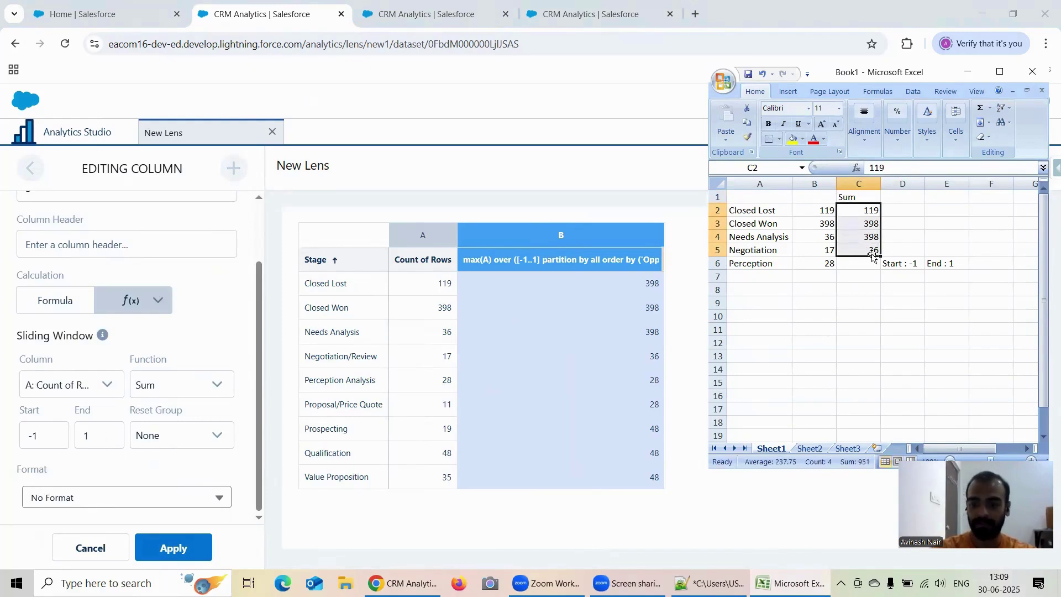
pyautogui.click(871, 297)
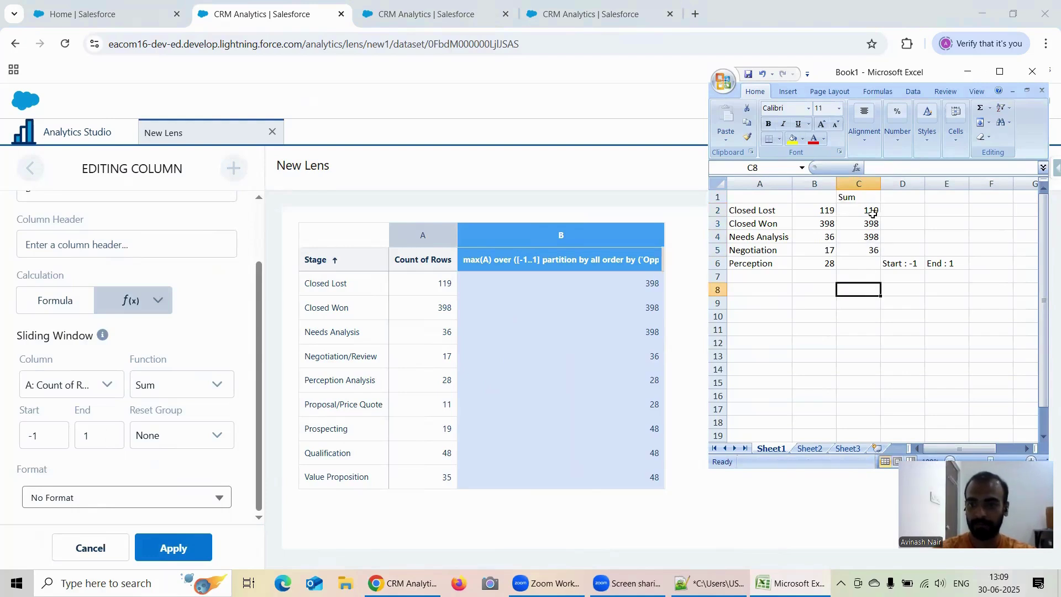
pyautogui.moveTo(871, 213); pyautogui.dragTo(874, 251)
pyautogui.press('BackSpace')
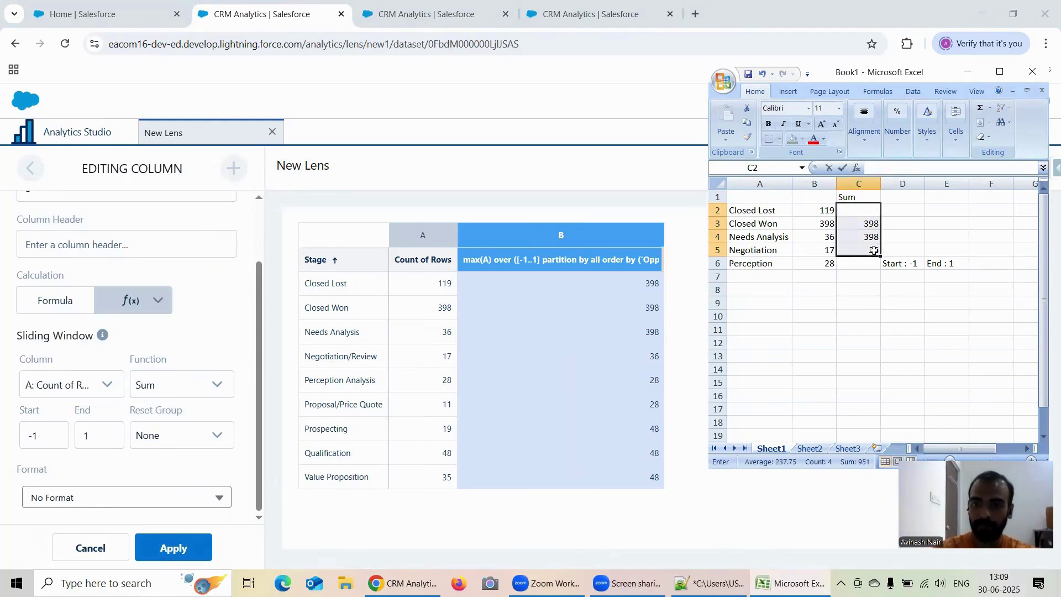
pyautogui.click(873, 222)
pyautogui.press('BackSpace')
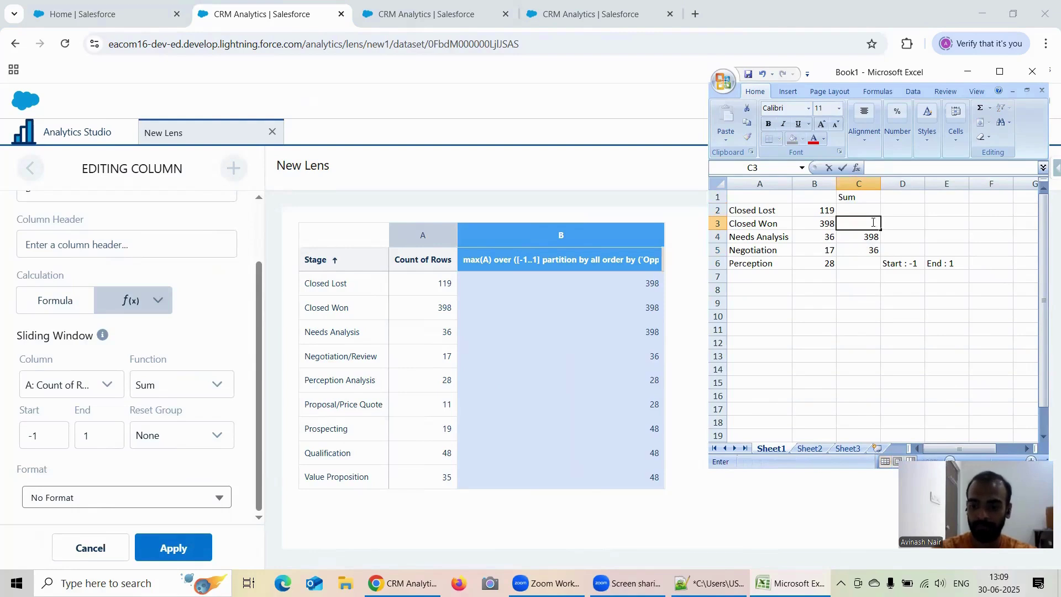
pyautogui.press('Return')
pyautogui.press('BackSpace')
pyautogui.press('Return')
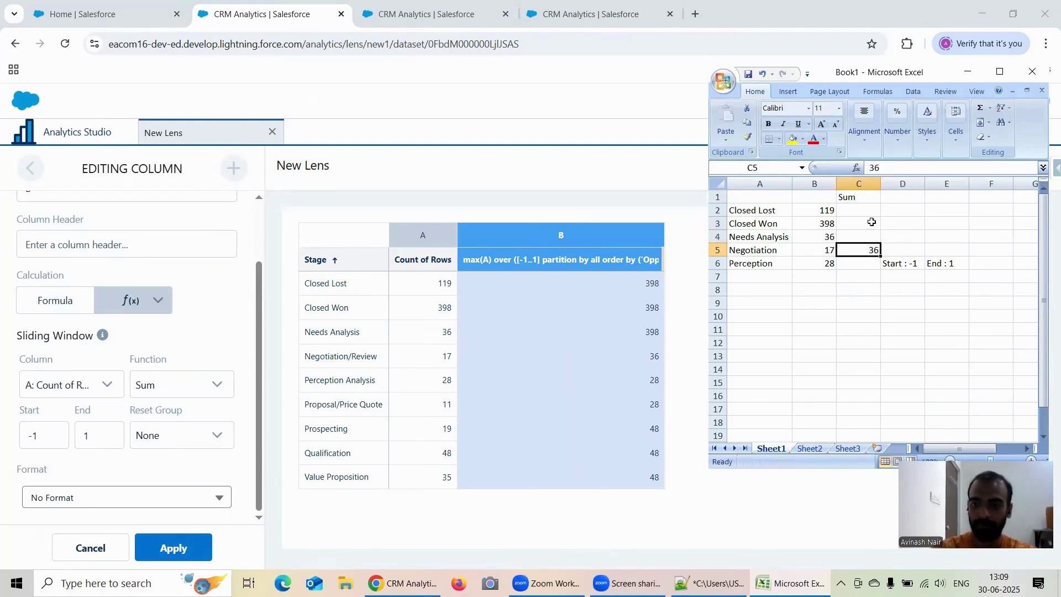
pyautogui.press('BackSpace')
pyautogui.click(852, 216)
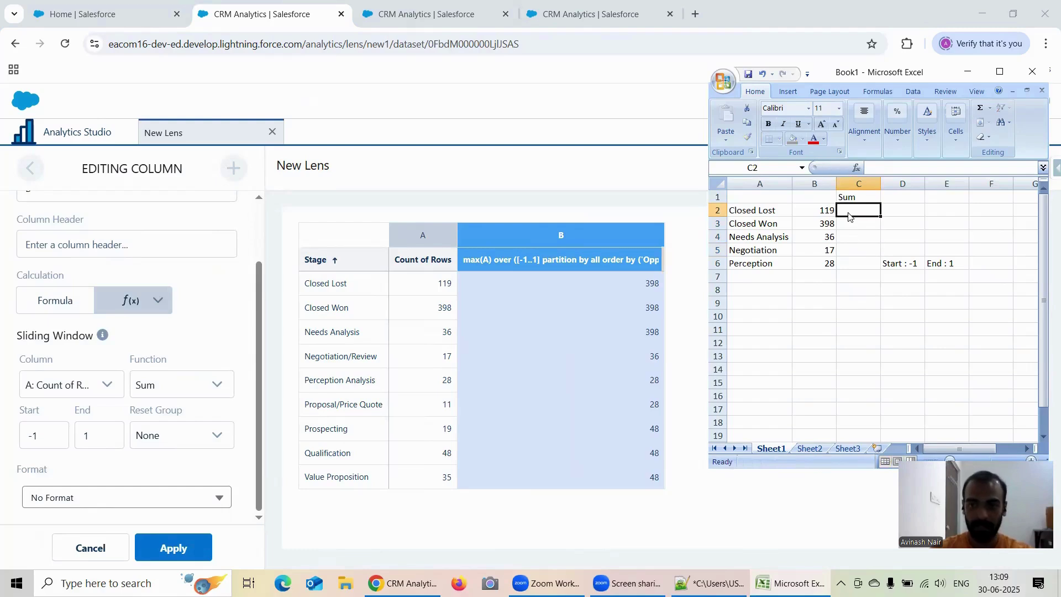
# Step: Apply the Sum function in CRM Analytics and enter the window sum 553 for Closed Won in Excel cell C3
pyautogui.click(173, 548)
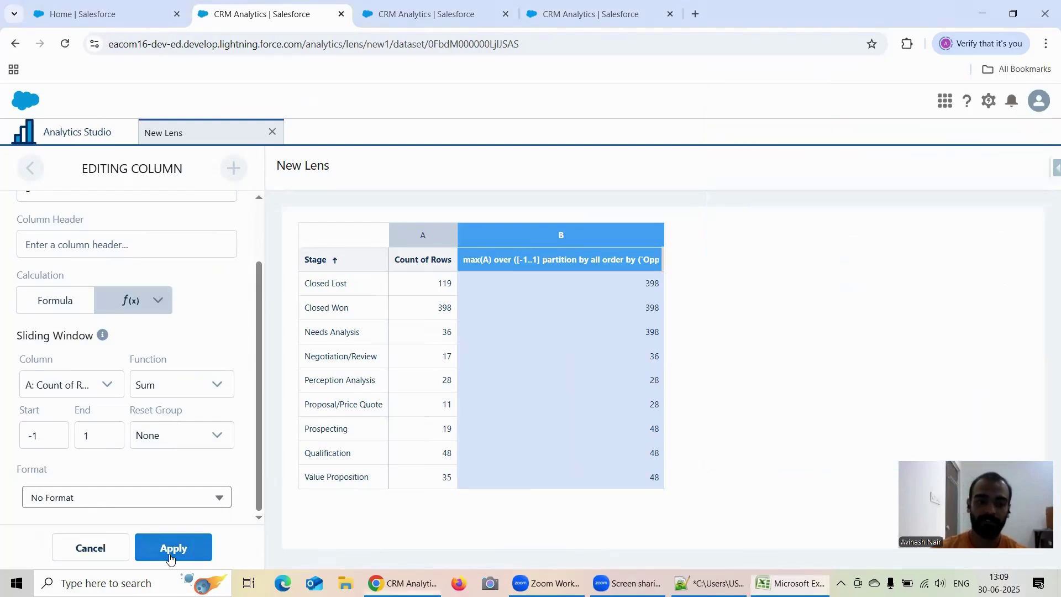
pyautogui.hotkey('alt', 'Tab')
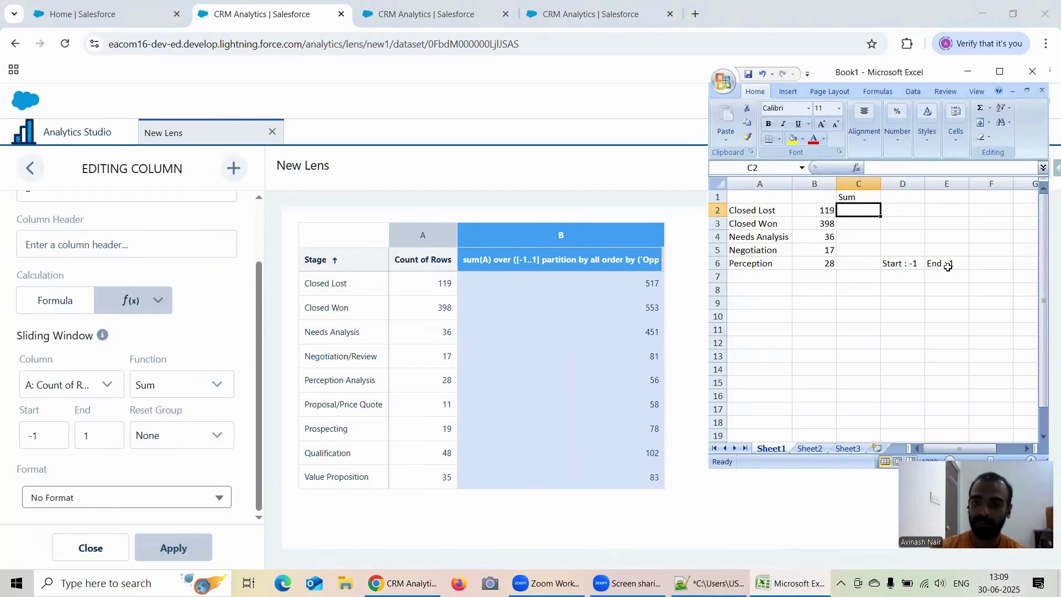
pyautogui.click(830, 213)
pyautogui.click(832, 225)
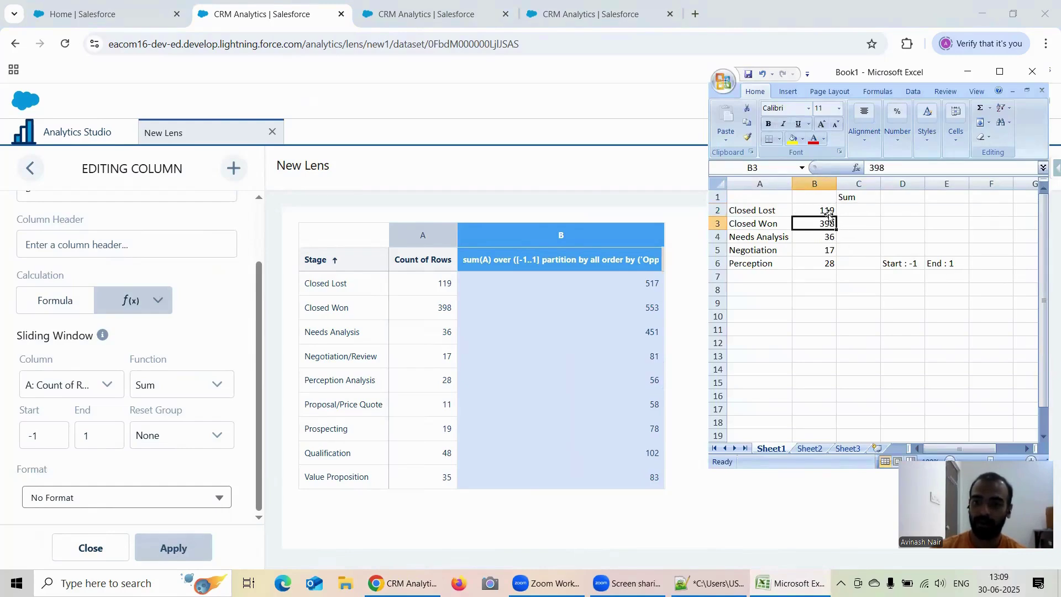
pyautogui.moveTo(829, 212); pyautogui.dragTo(830, 236)
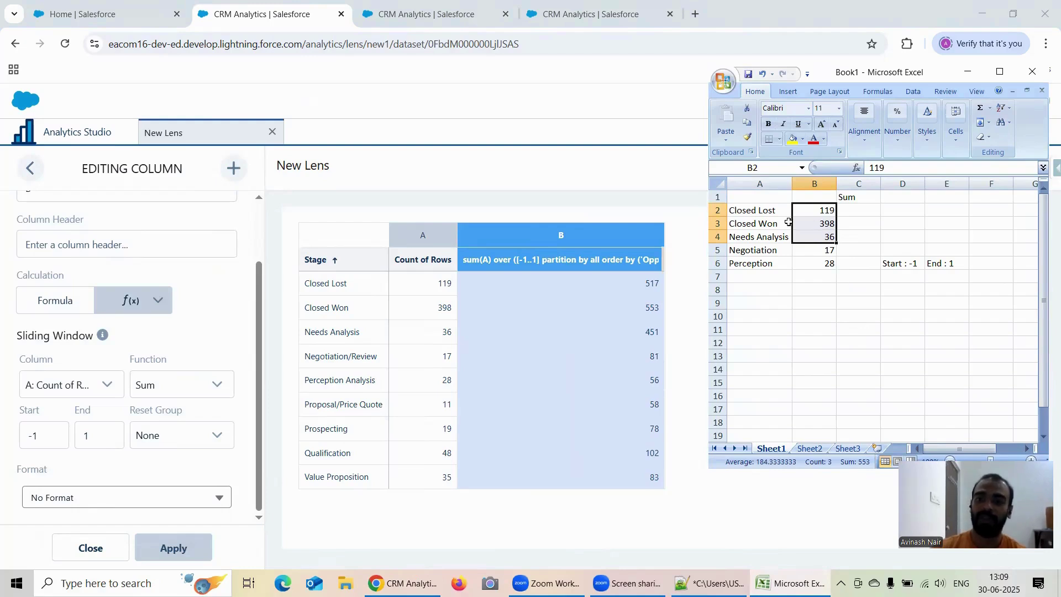
pyautogui.click(718, 223)
pyautogui.click(855, 223)
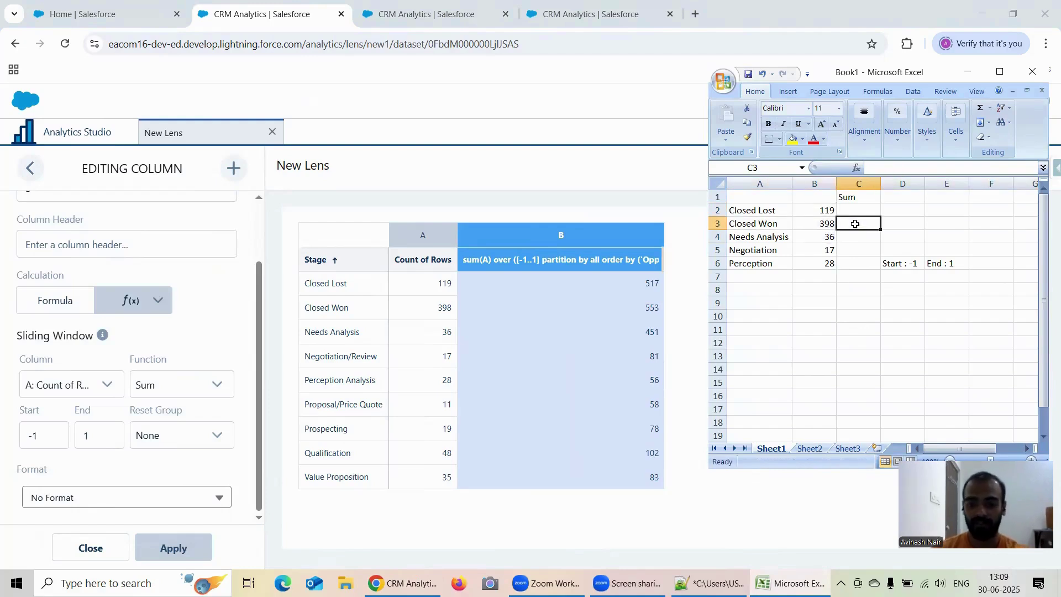
pyautogui.write('5')
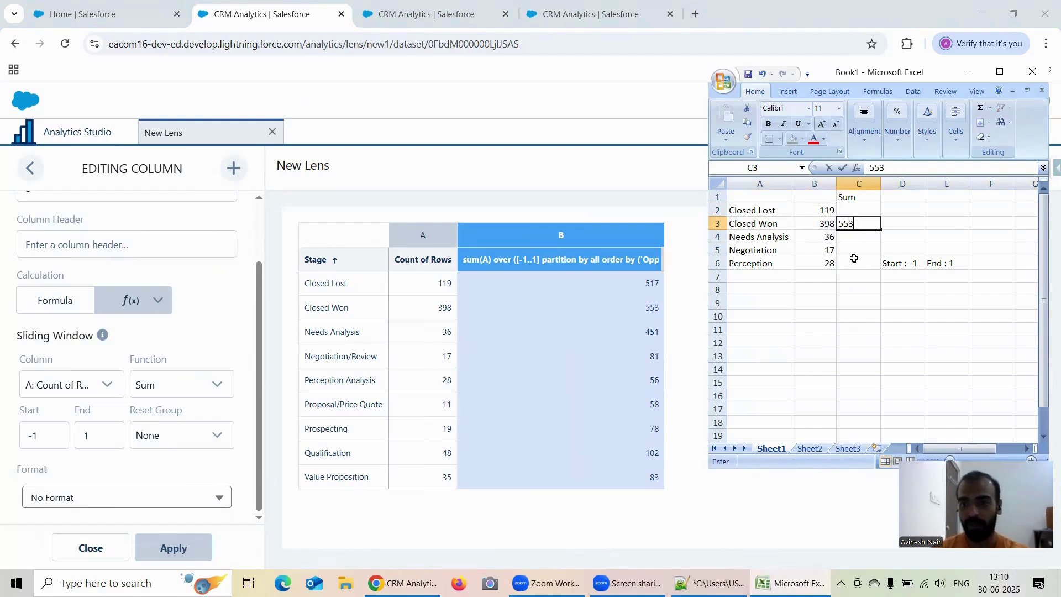
pyautogui.write('53')
pyautogui.moveTo(825, 210); pyautogui.dragTo(827, 237)
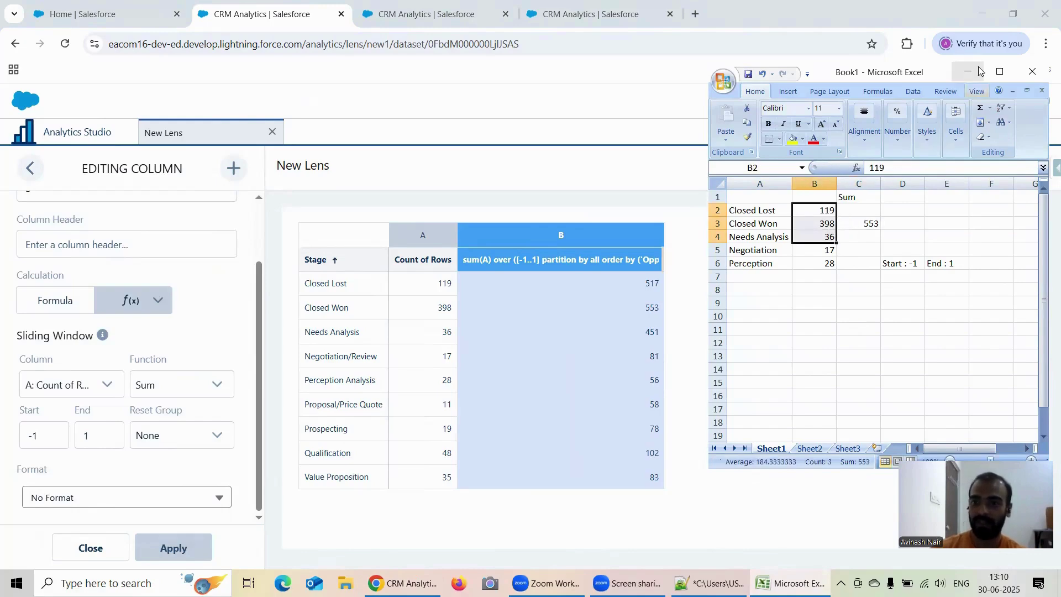
# Step: Maximize the Excel window and enter the window sum 517 for Closed Lost in cell C2
pyautogui.click(1000, 76)
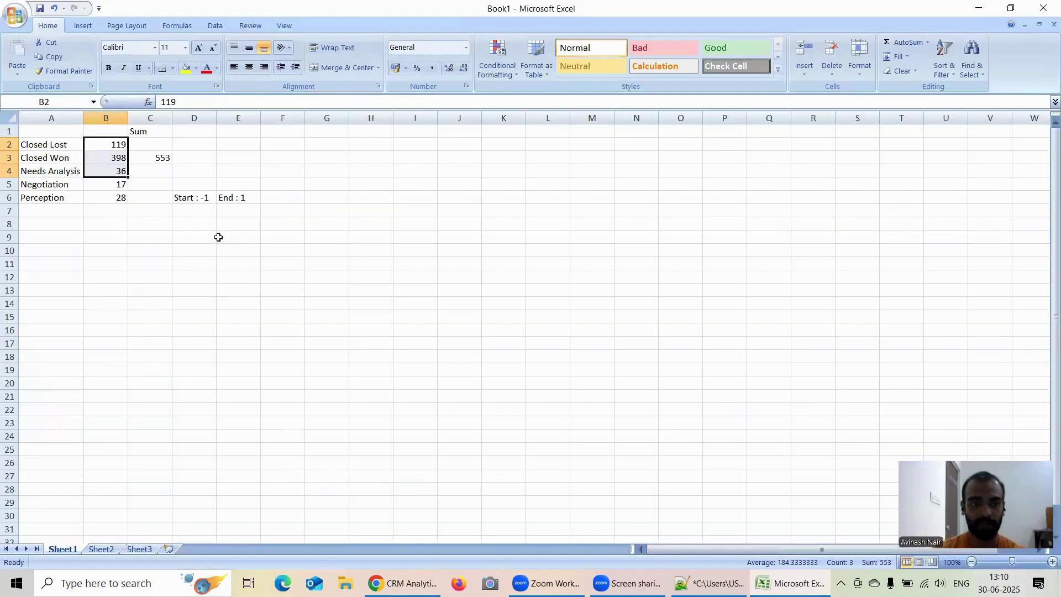
pyautogui.click(150, 221)
pyautogui.click(120, 143)
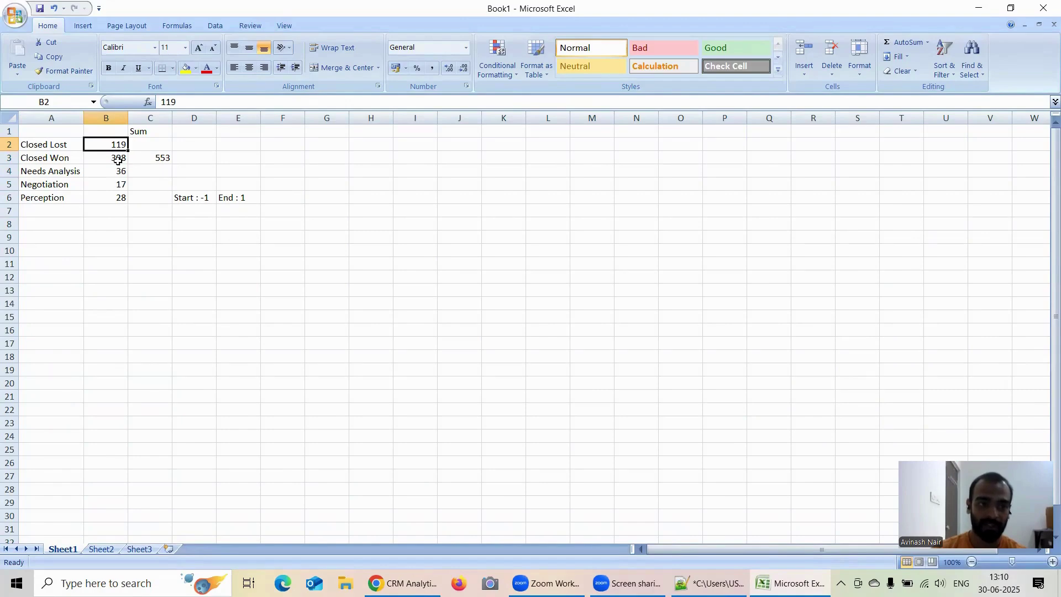
pyautogui.moveTo(118, 160); pyautogui.dragTo(118, 146)
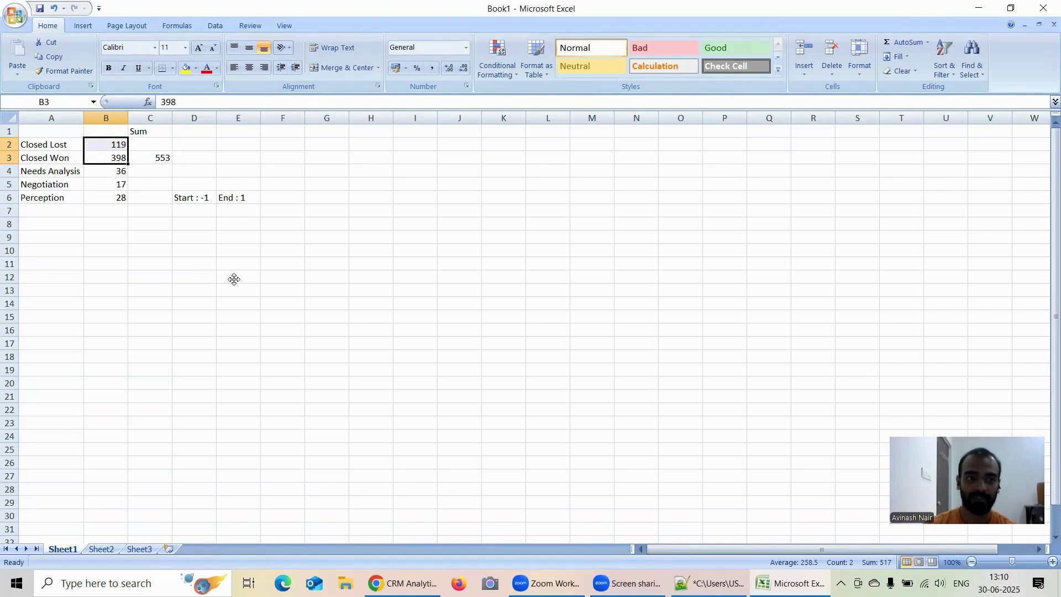
pyautogui.click(158, 144)
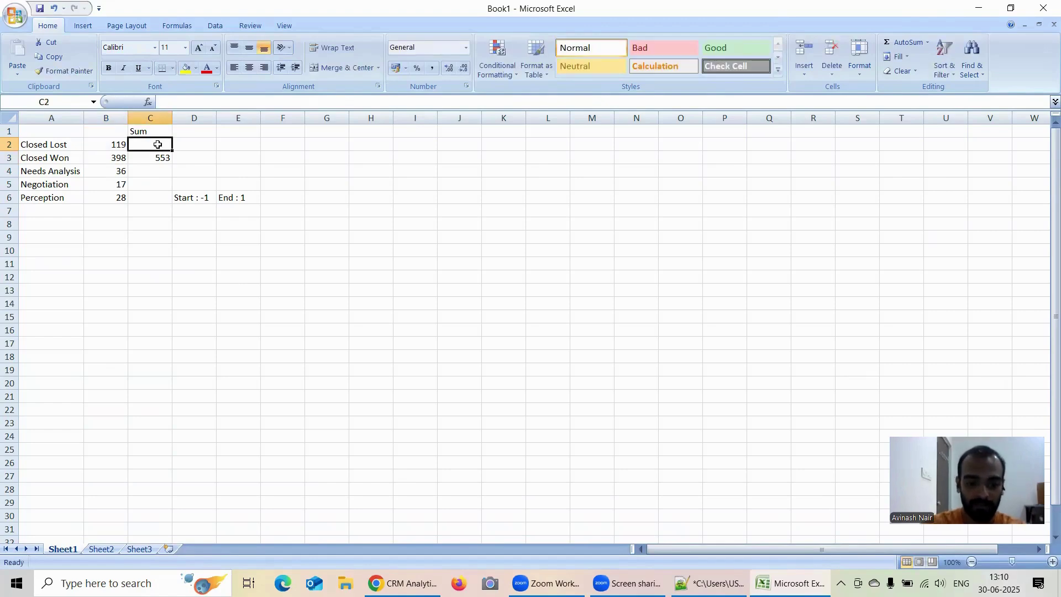
pyautogui.write('517')
pyautogui.click(148, 183)
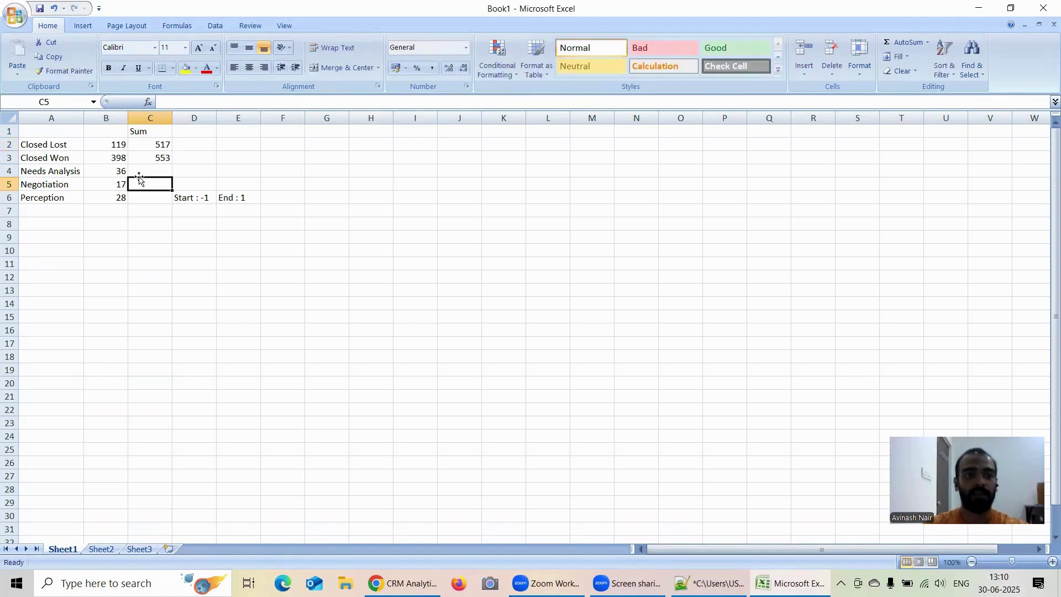
# Step: Total the row counts in B3:B5 and enter the window sum 451 for Needs Analysis in cell C4
pyautogui.moveTo(118, 145); pyautogui.dragTo(121, 170)
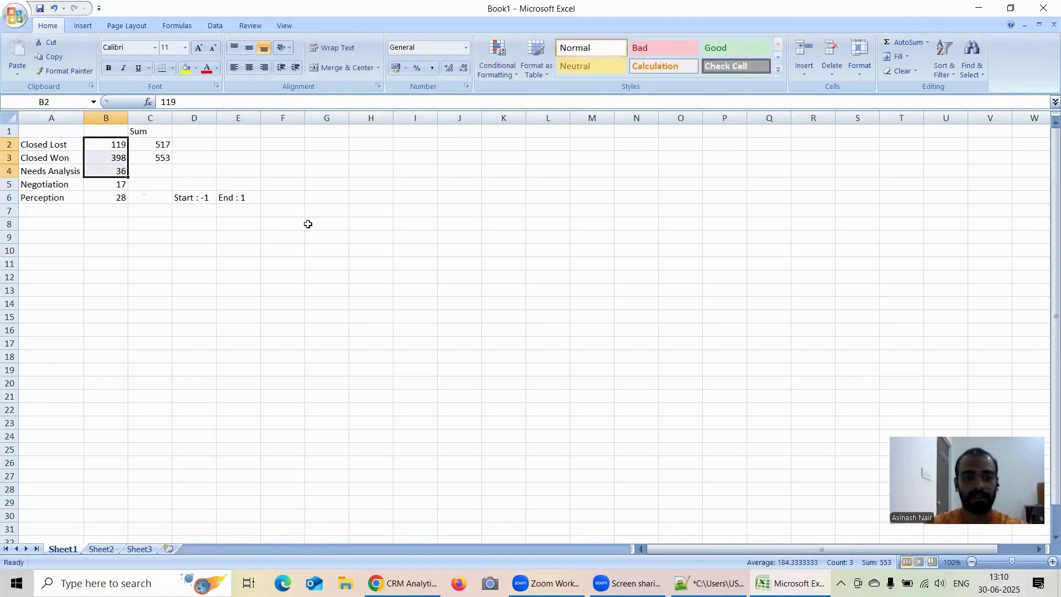
pyautogui.click(123, 239)
pyautogui.click(6, 173)
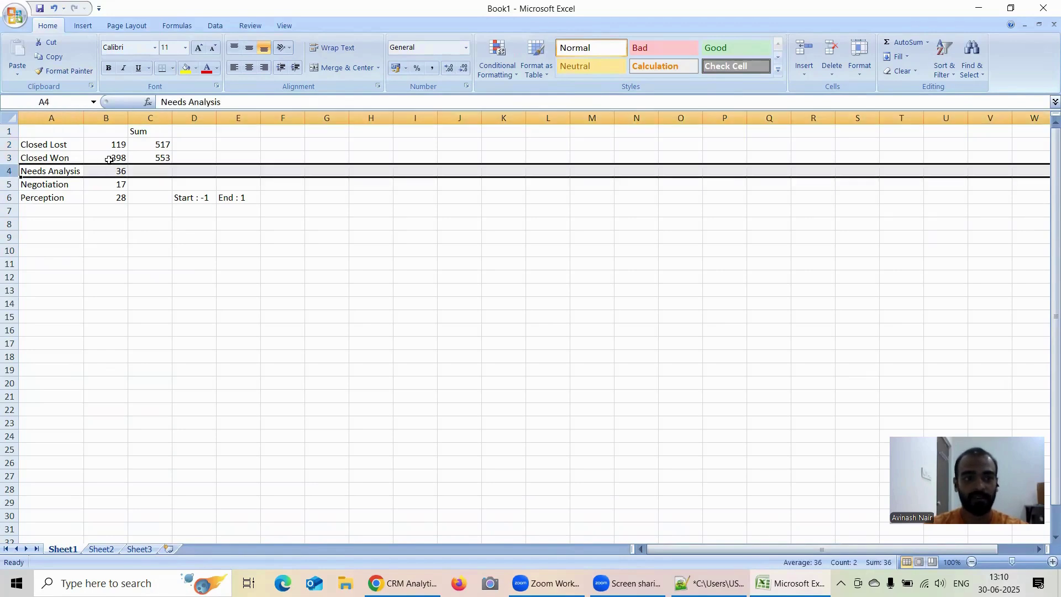
pyautogui.moveTo(111, 159); pyautogui.dragTo(117, 184)
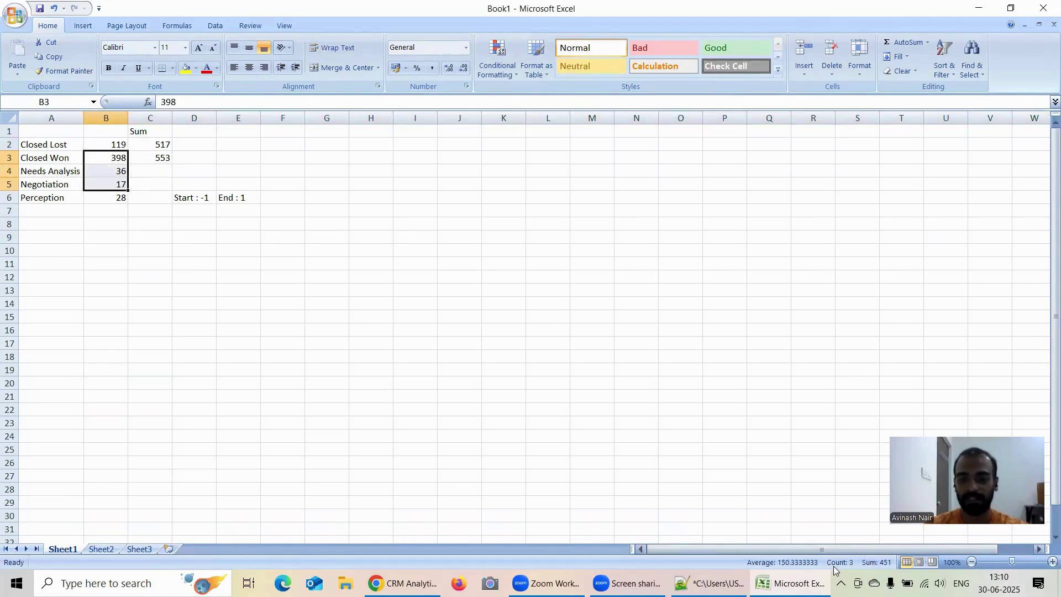
pyautogui.click(151, 173)
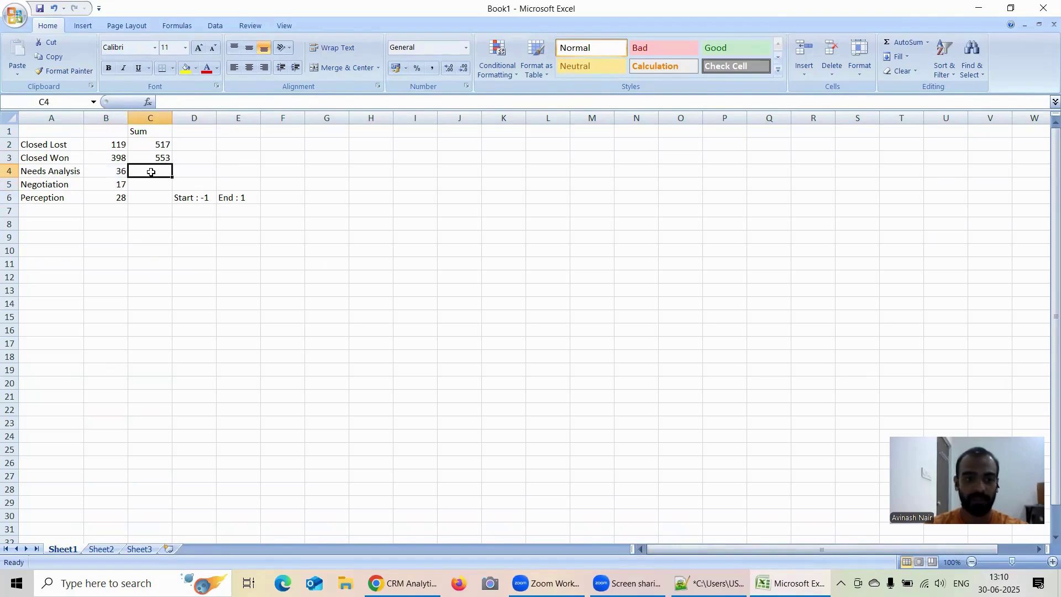
pyautogui.write('45')
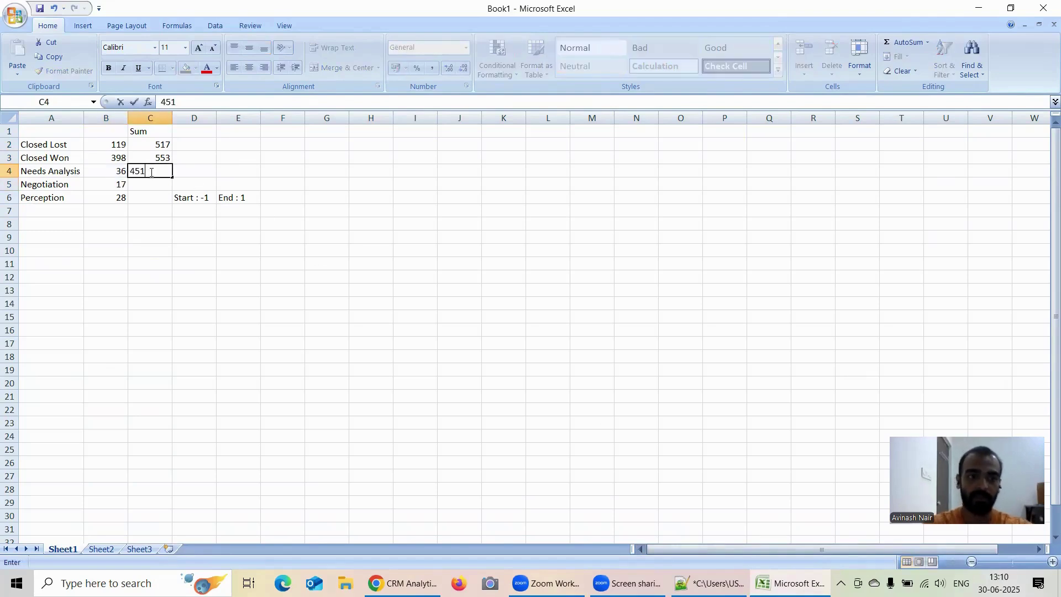
pyautogui.write('1')
pyautogui.click(87, 223)
# Step: Total the row counts in B4:B6 and enter the window sum 81 for Negotiation in cell C5
pyautogui.click(122, 185)
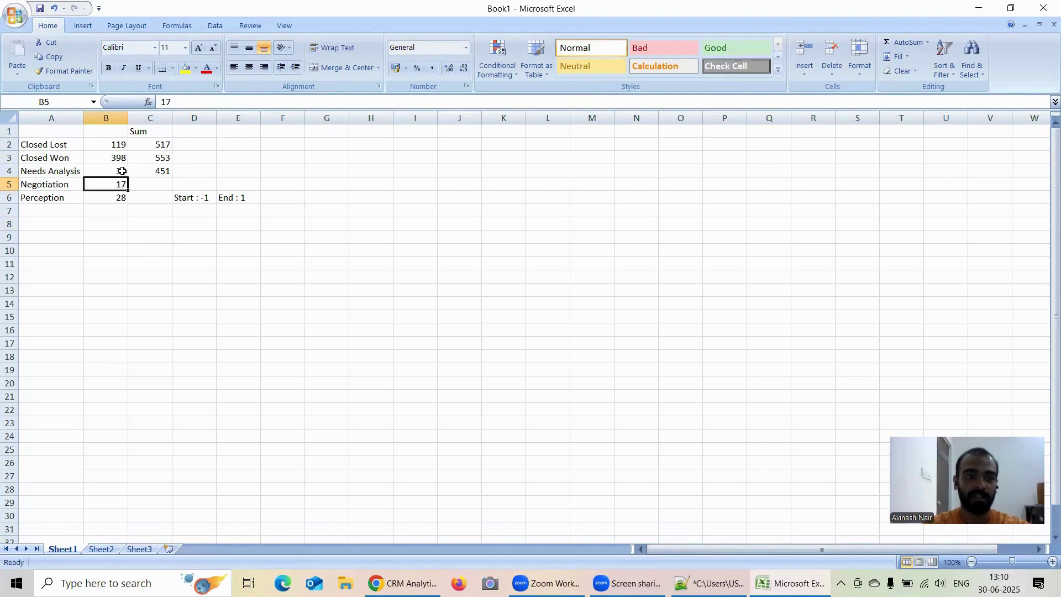
pyautogui.moveTo(123, 171); pyautogui.dragTo(127, 200)
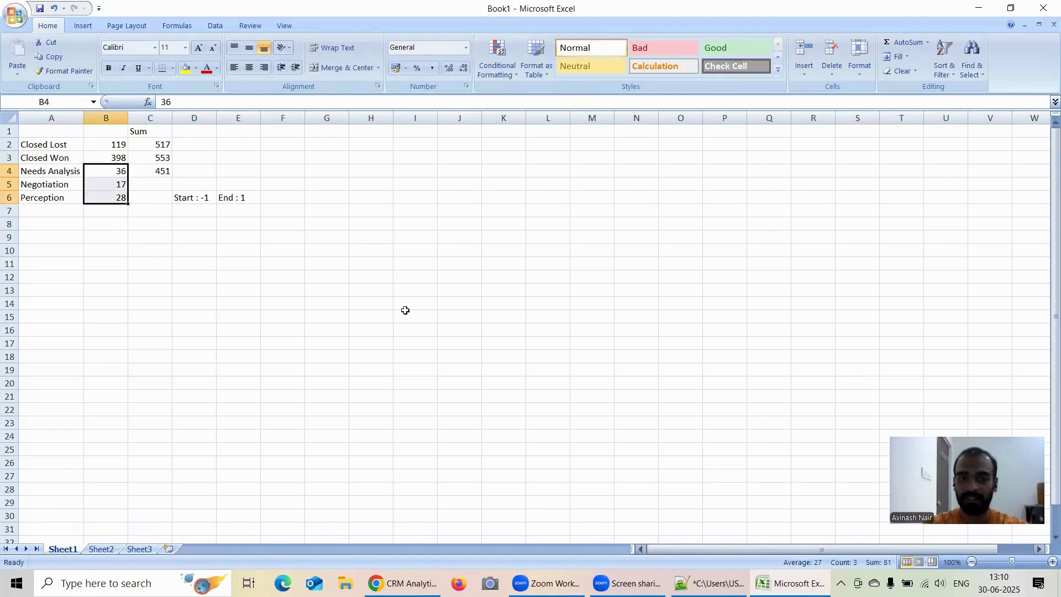
pyautogui.click(151, 185)
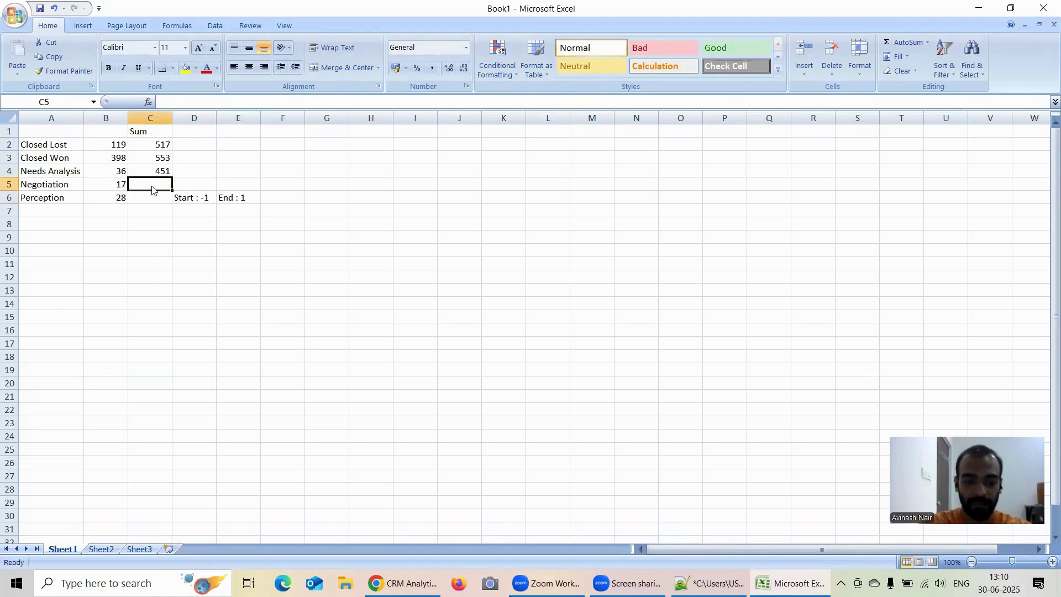
pyautogui.write('81')
# Step: Total B5:B6, select the window sums in C2:C5, and shrink the Excel window to compare them with the CRM Analytics table
pyautogui.click(120, 198)
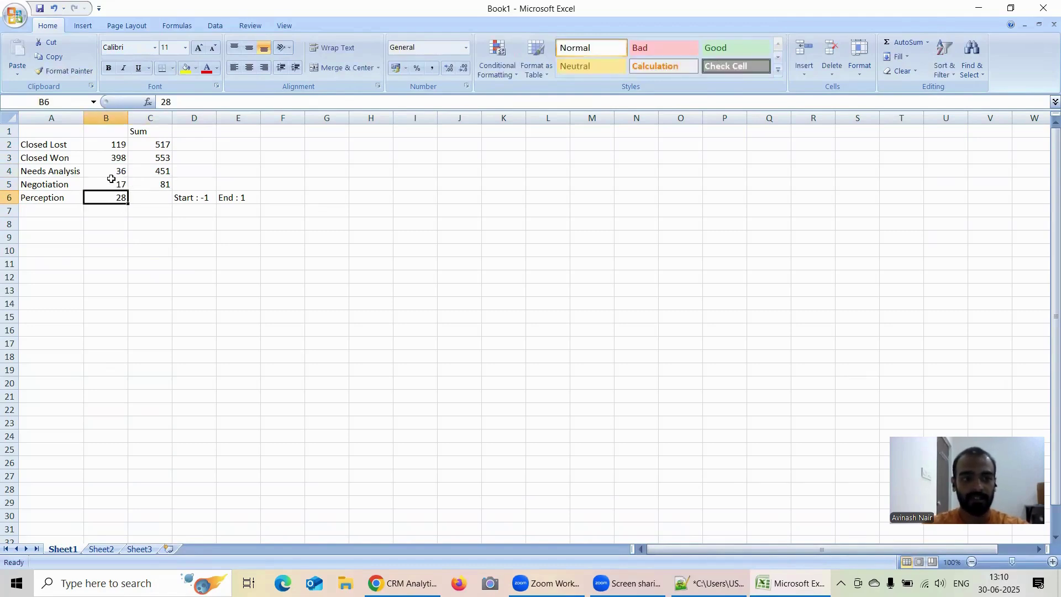
pyautogui.moveTo(117, 184); pyautogui.dragTo(125, 198)
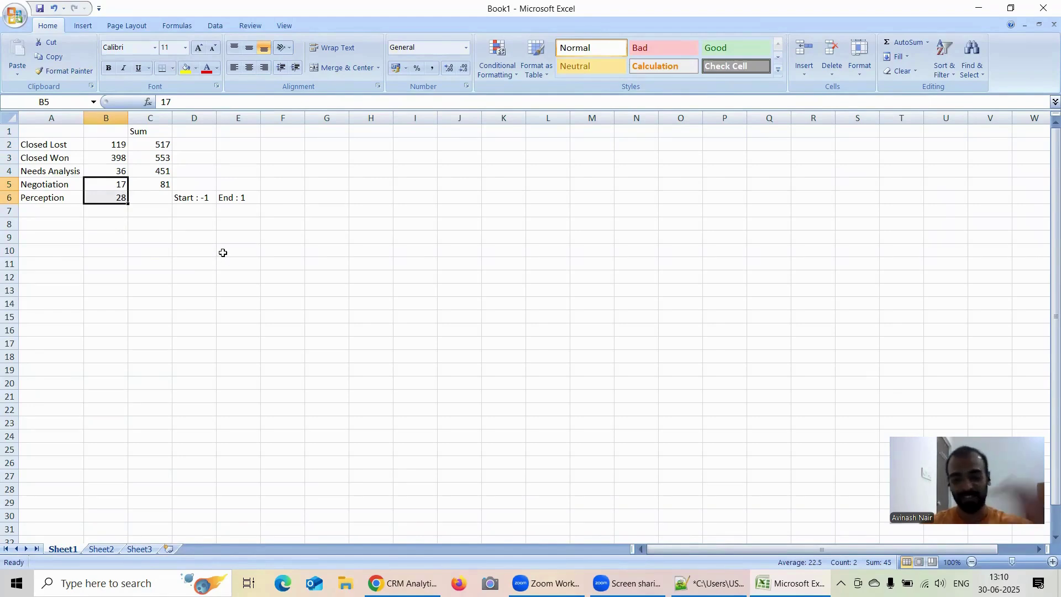
pyautogui.moveTo(166, 150); pyautogui.dragTo(169, 188)
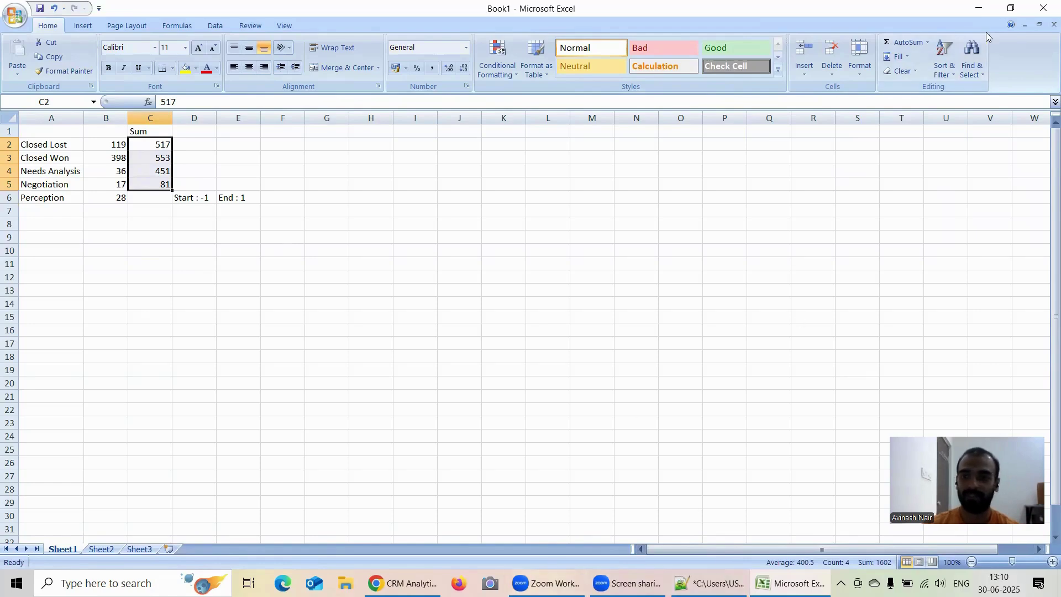
pyautogui.click(1011, 8)
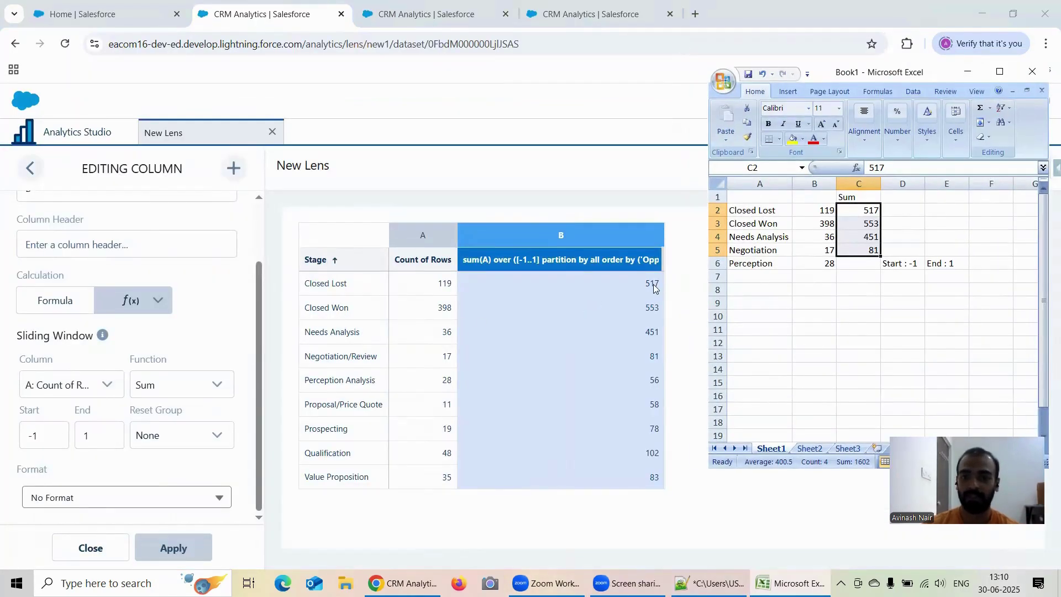
pyautogui.click(169, 395)
pyautogui.click(174, 415)
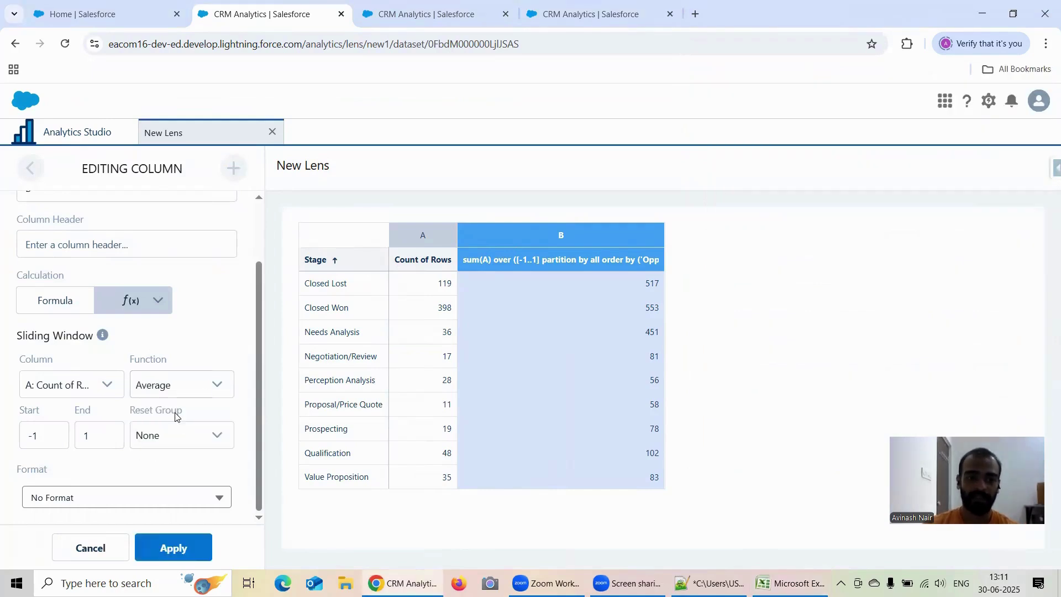
pyautogui.click(184, 385)
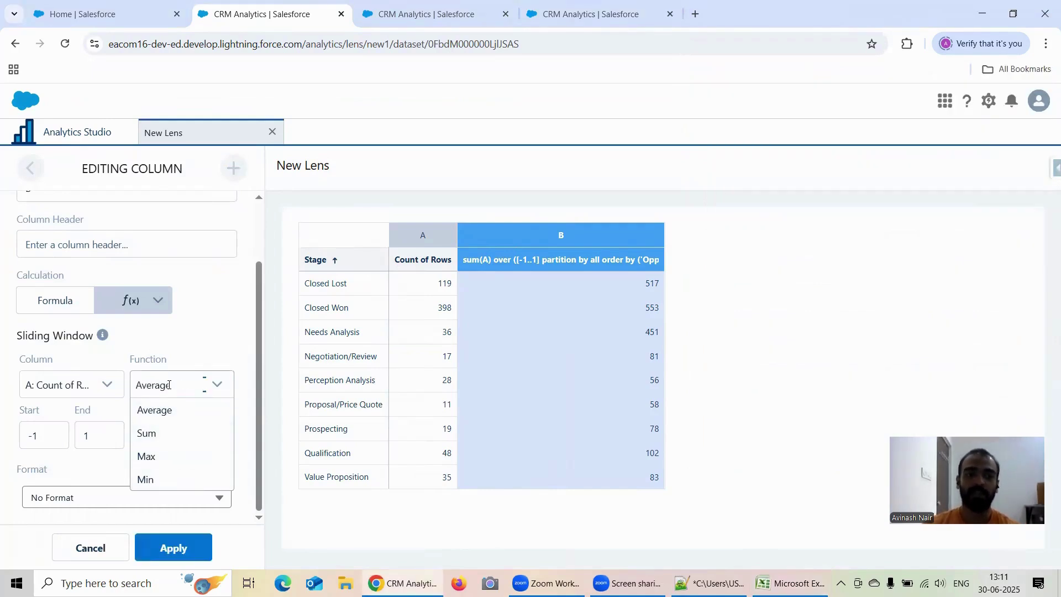
pyautogui.click(197, 335)
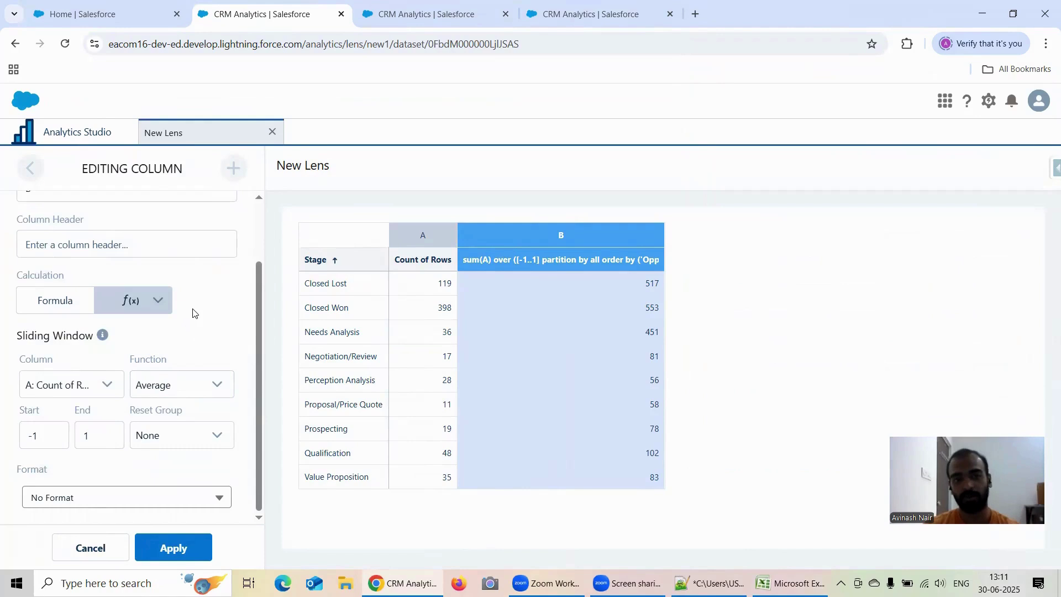
pyautogui.click(168, 385)
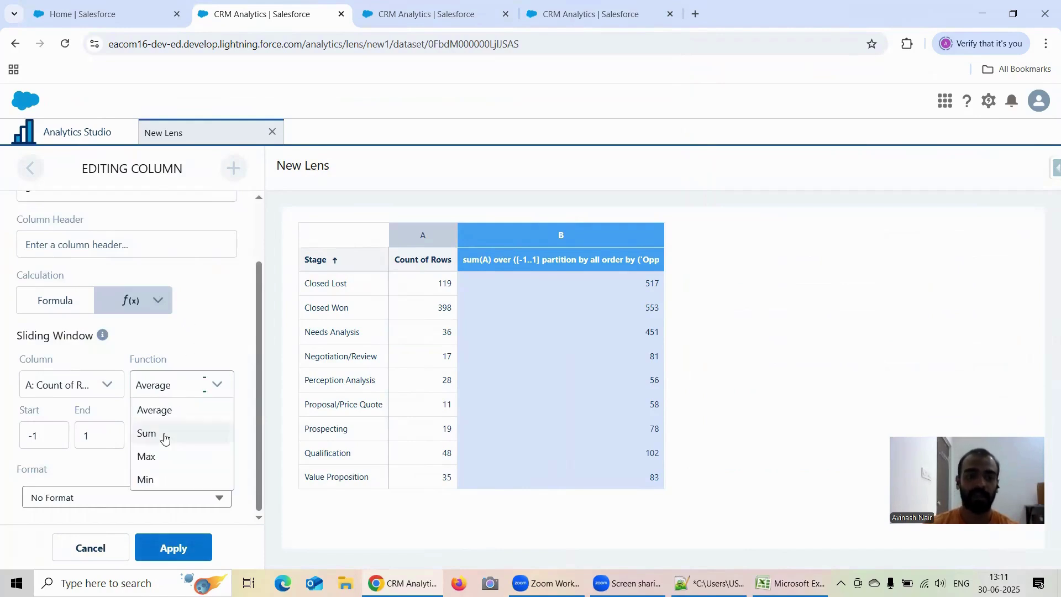
pyautogui.click(164, 436)
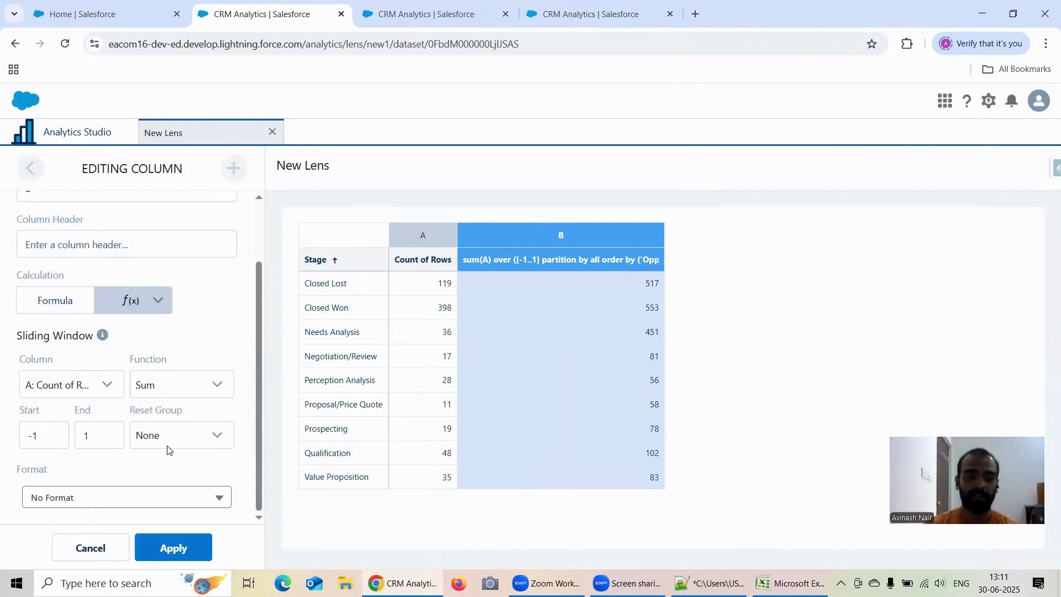
# Step: Clear the sliding window's Start value, keep End at 1, and apply the Sum calculation
pyautogui.click(111, 434)
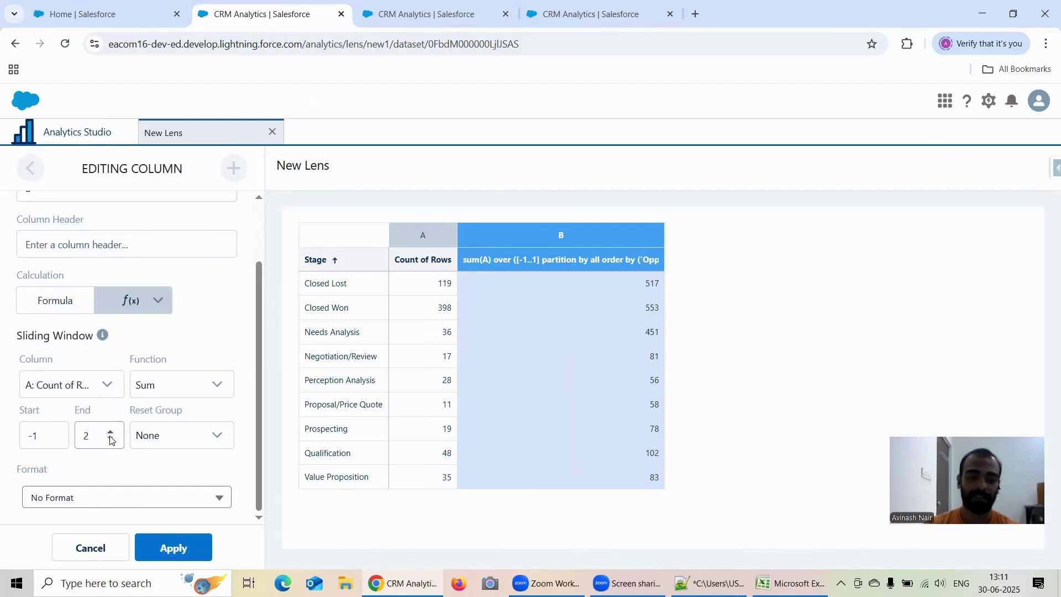
pyautogui.click(44, 435)
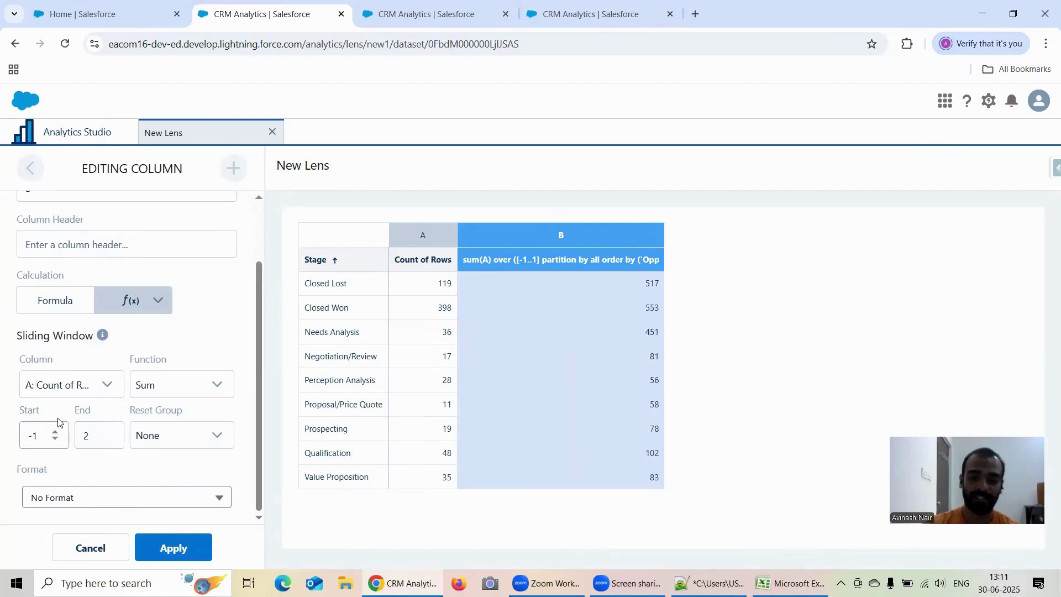
pyautogui.click(110, 439)
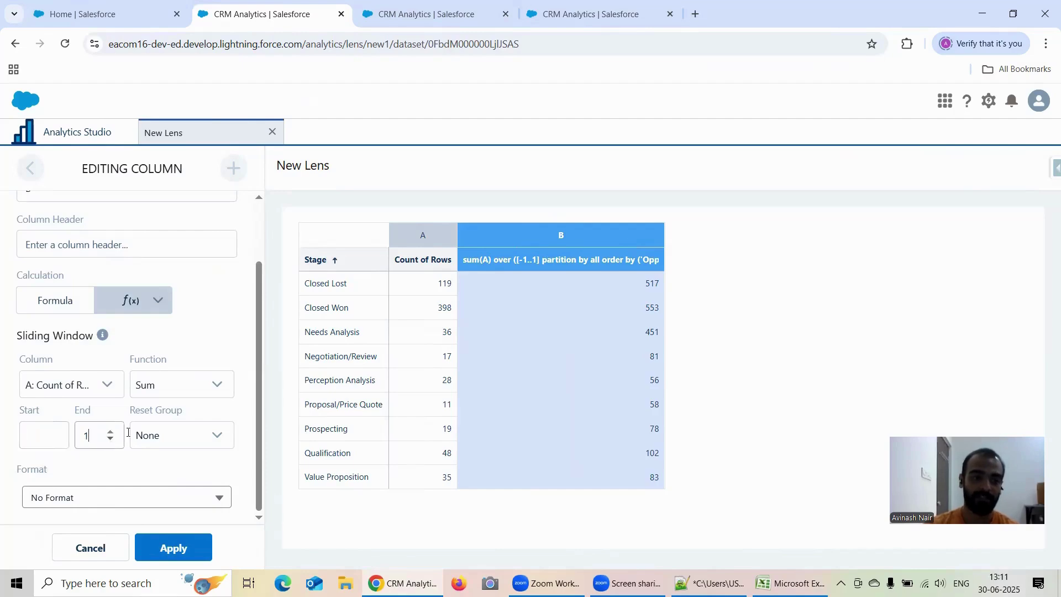
pyautogui.click(185, 549)
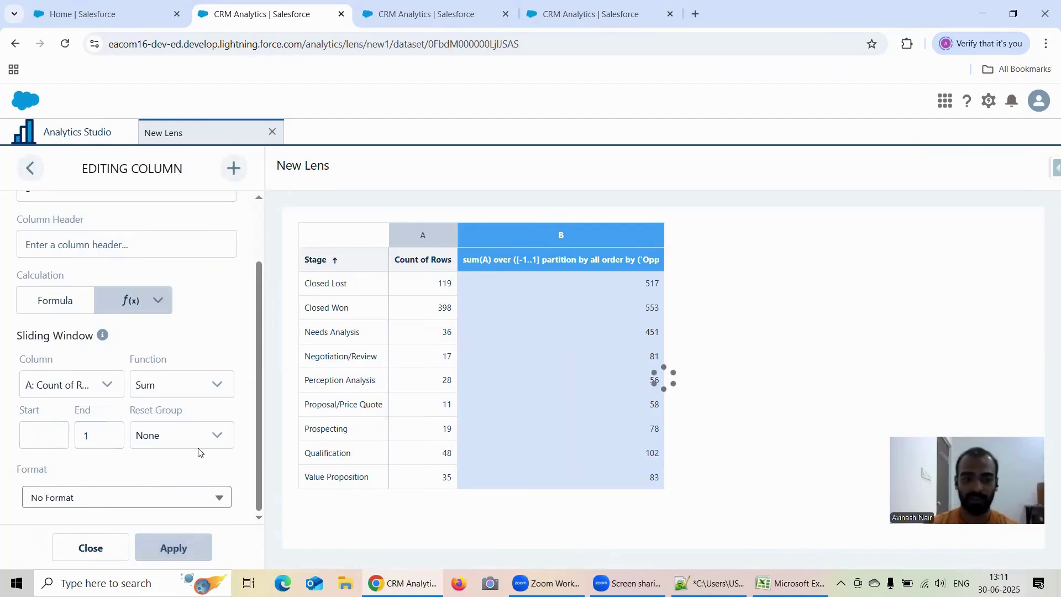
# Step: Change the sliding window function to Max and apply it to column B
pyautogui.click(173, 384)
pyautogui.click(163, 456)
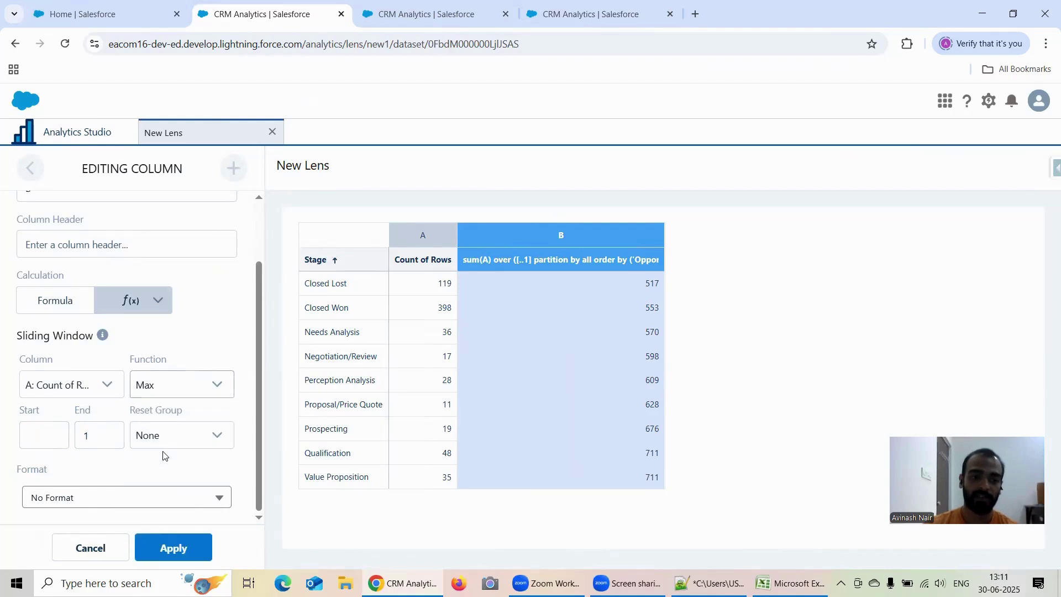
pyautogui.click(172, 547)
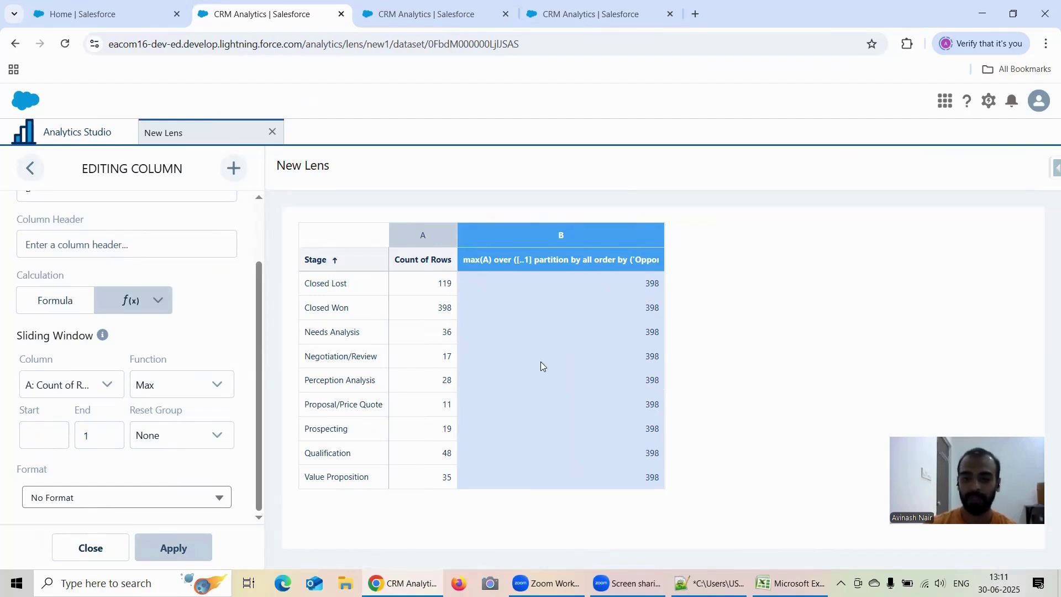
# Step: Change the sliding window function to Min and apply it to column B
pyautogui.click(154, 389)
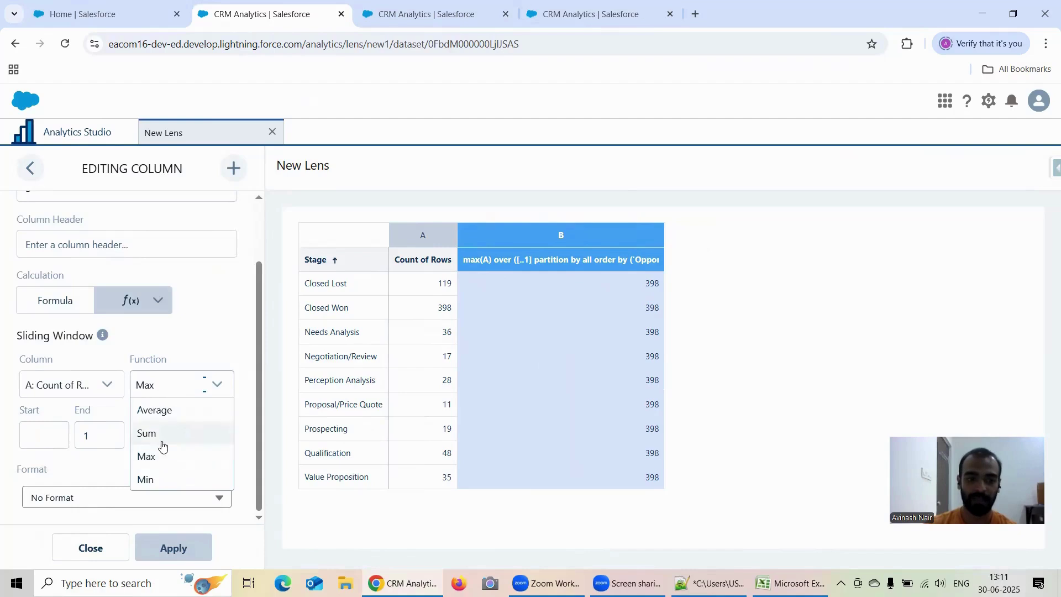
pyautogui.click(151, 478)
pyautogui.click(176, 547)
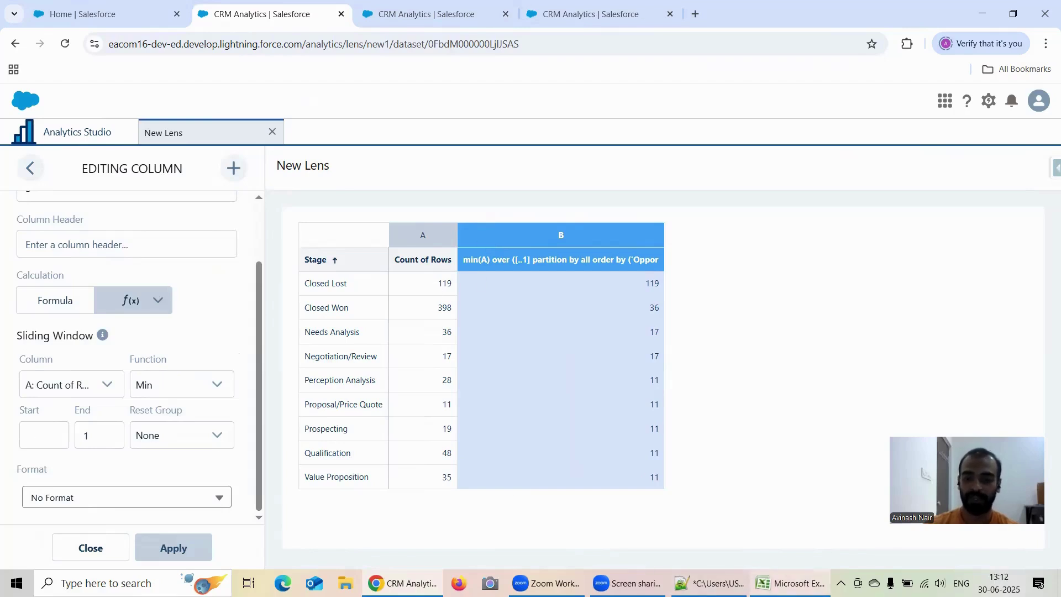
# Step: Switch to Excel and add a Proposal row with a count of 11 in cells A7 and B7
pyautogui.click(792, 583)
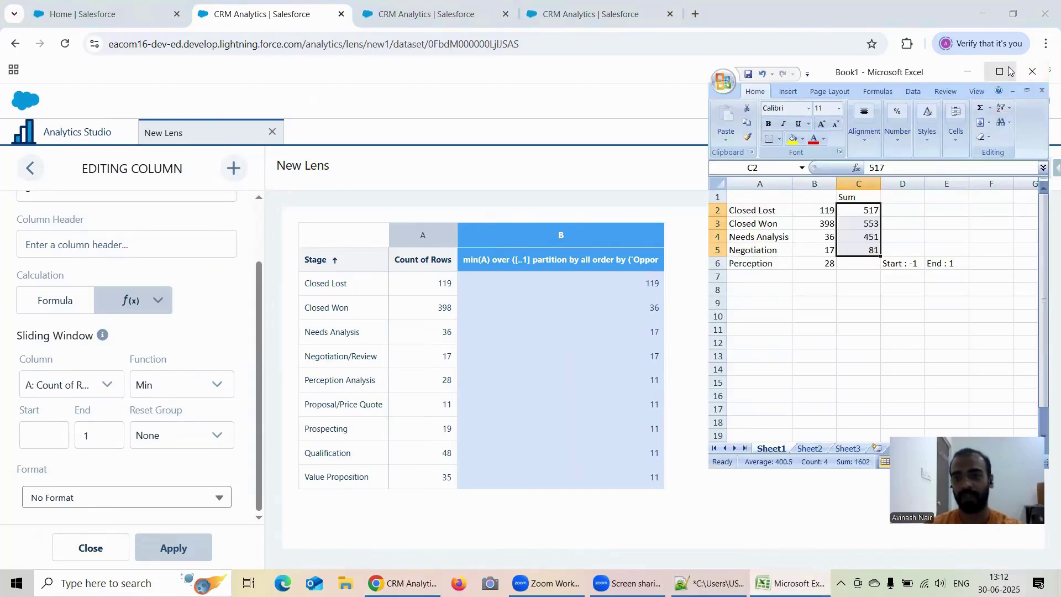
pyautogui.click(745, 274)
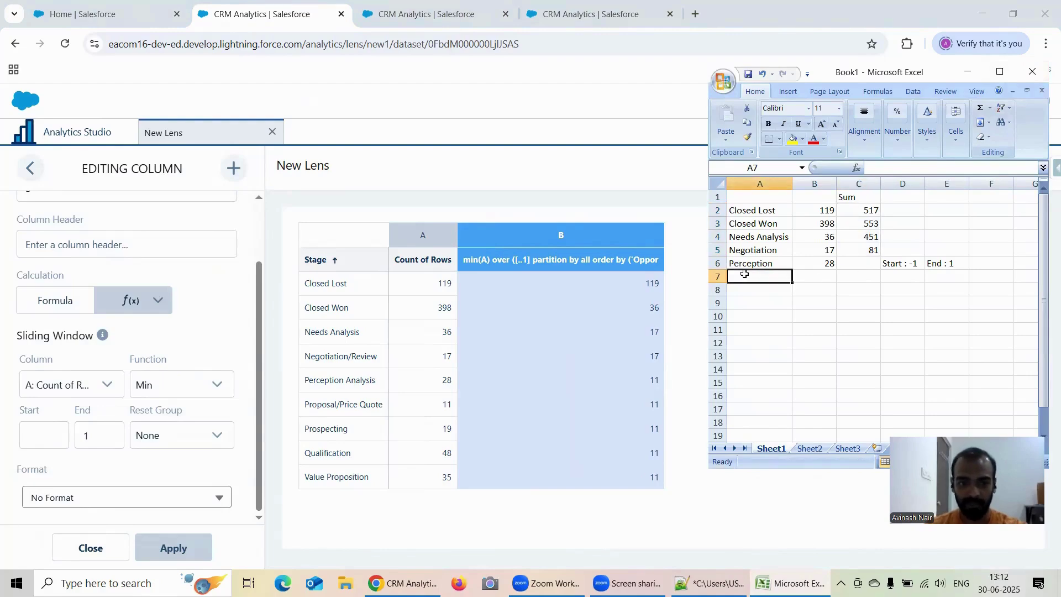
pyautogui.write('Pr')
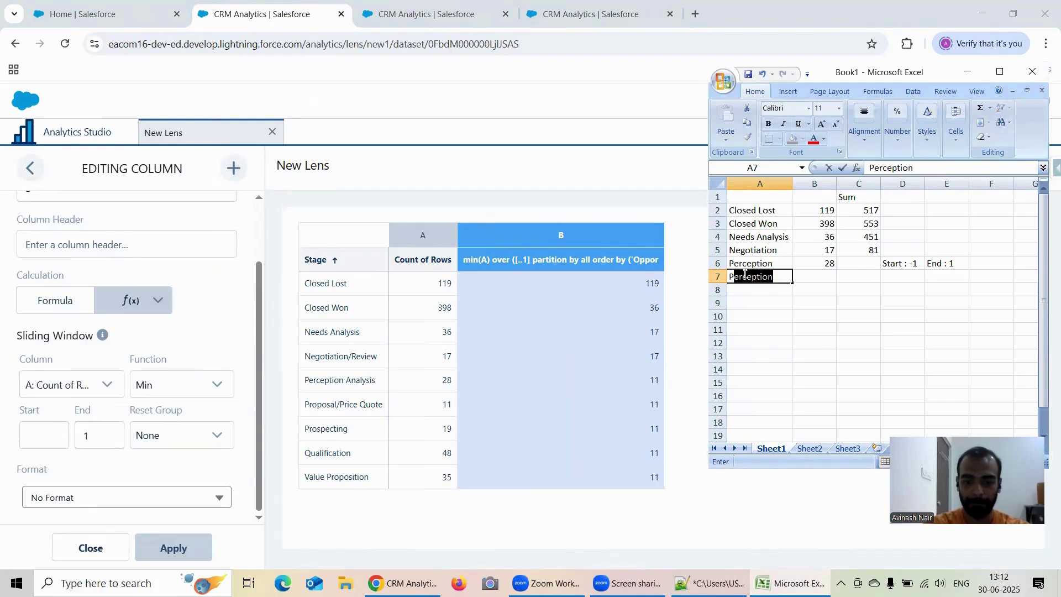
pyautogui.write('op')
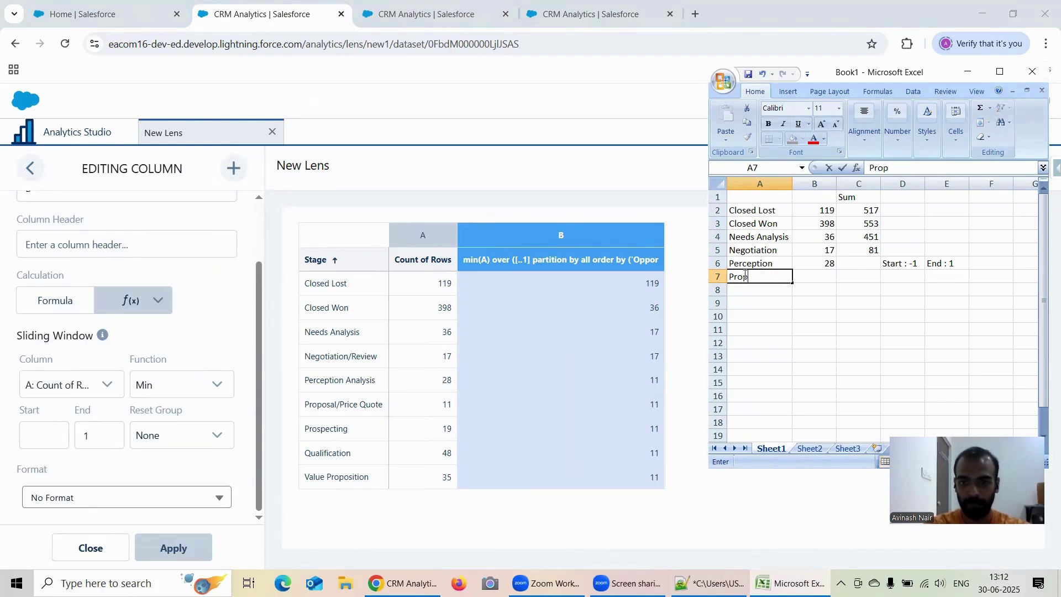
pyautogui.write('osal')
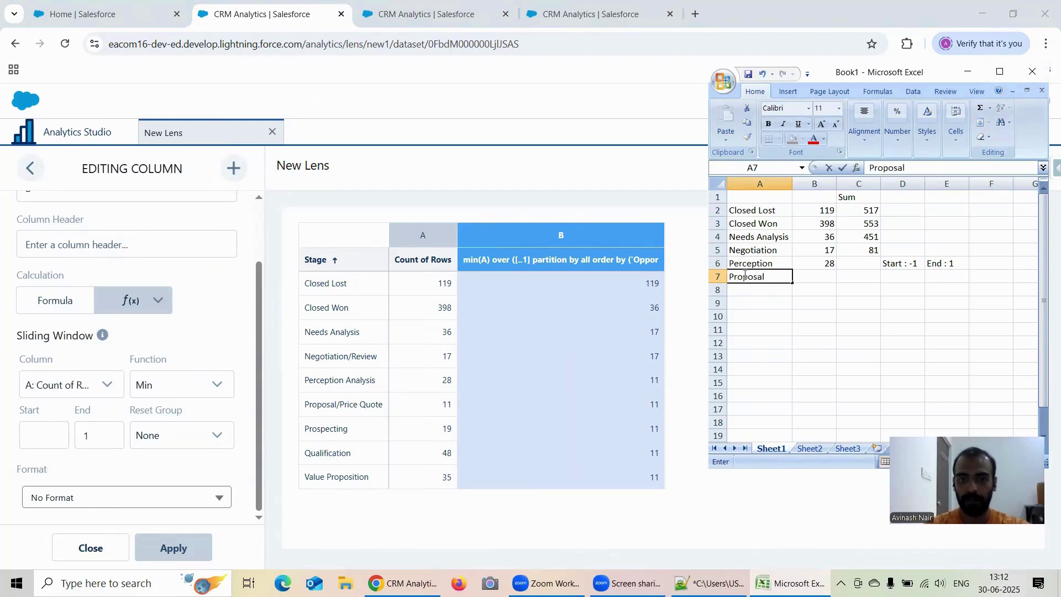
pyautogui.click(819, 278)
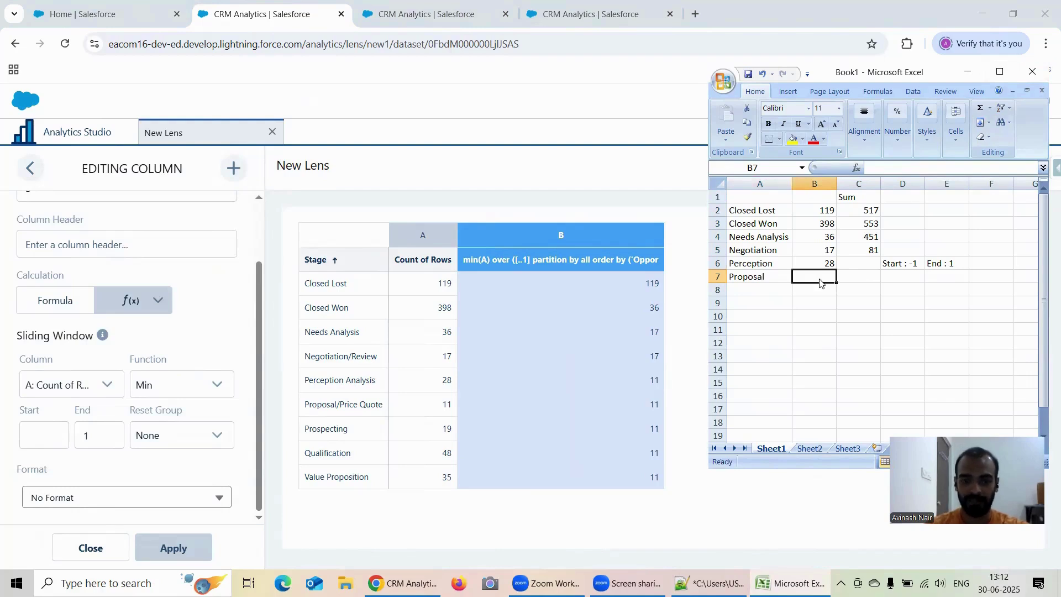
pyautogui.write('11')
# Step: Blank the Start value in cell D6 and replace the contents of C1:C5 with a Min header in C1
pyautogui.click(916, 263)
pyautogui.doubleClick(916, 263)
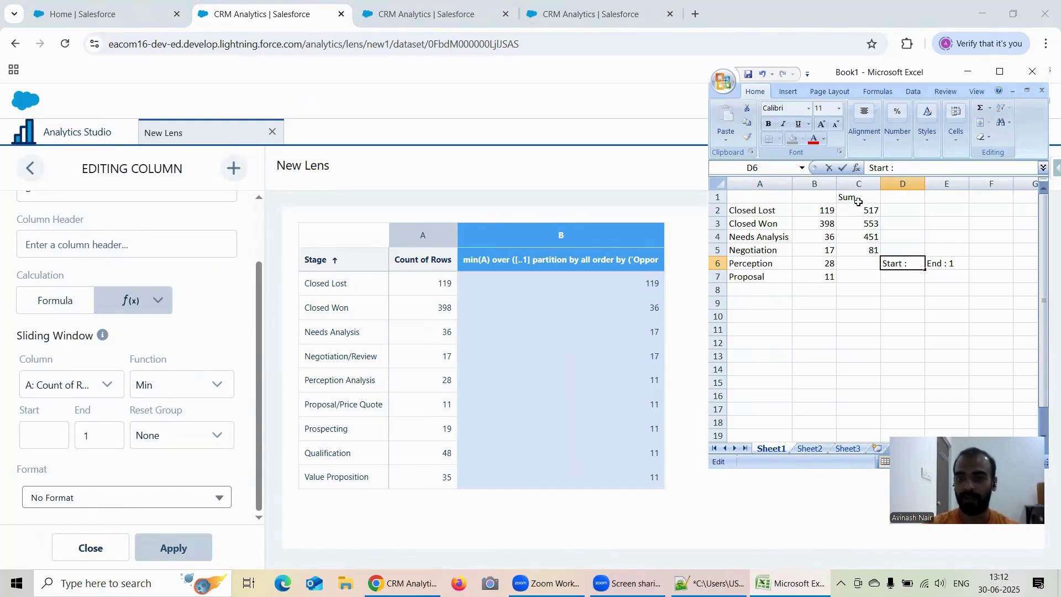
pyautogui.moveTo(859, 200)
pyautogui.mouseDown()
pyautogui.moveTo(868, 265)
pyautogui.moveTo(863, 201)
pyautogui.mouseUp()
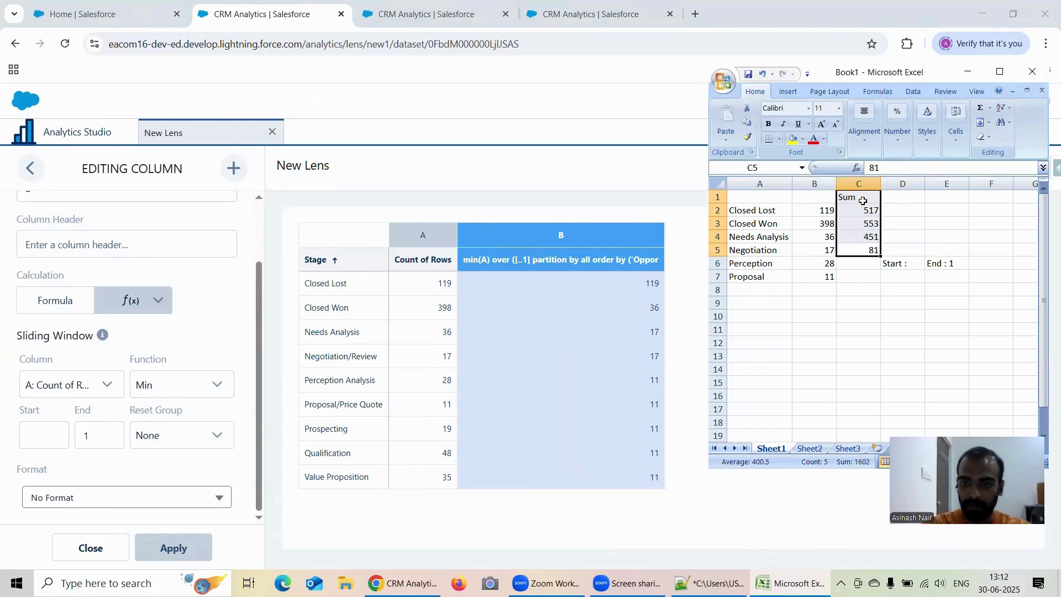
pyautogui.press('Delete')
pyautogui.click(859, 197)
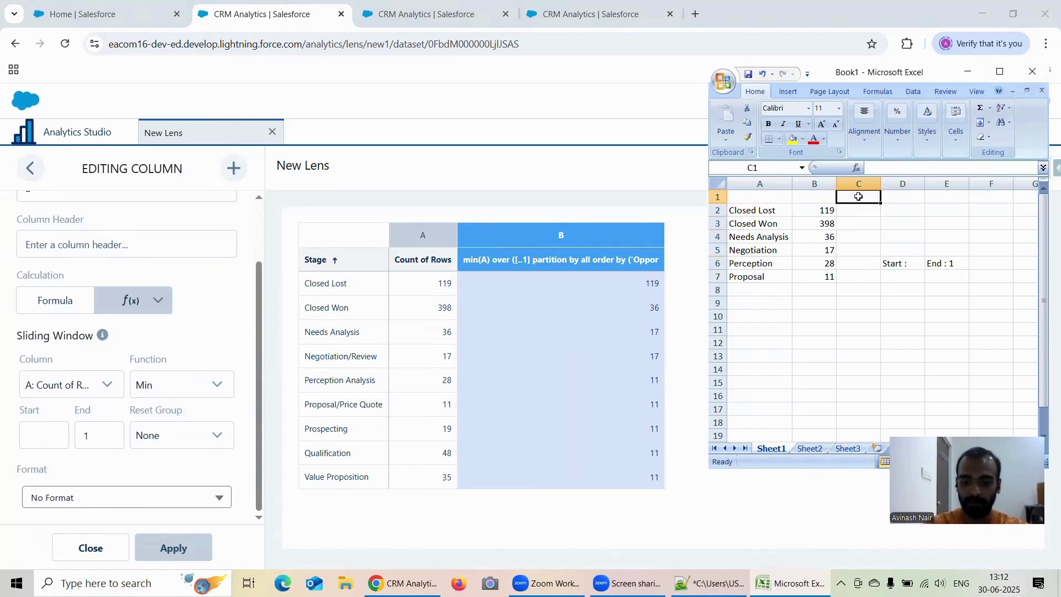
pyautogui.write('Min')
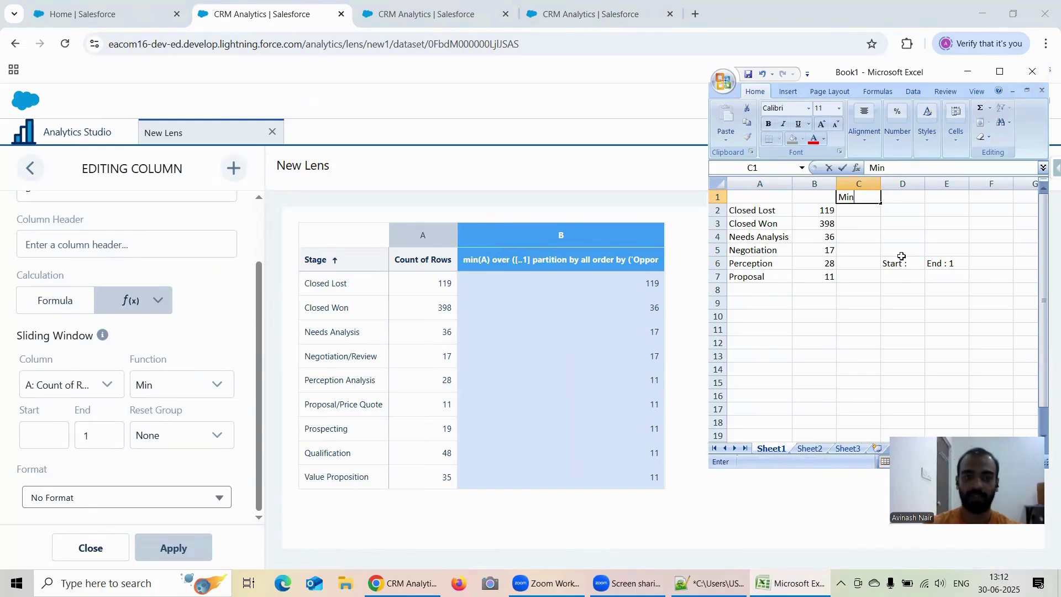
# Step: Maximize the Excel window and enter the window minimum 119 for Closed Lost in C2 and Closed Won in C3
pyautogui.click(1009, 74)
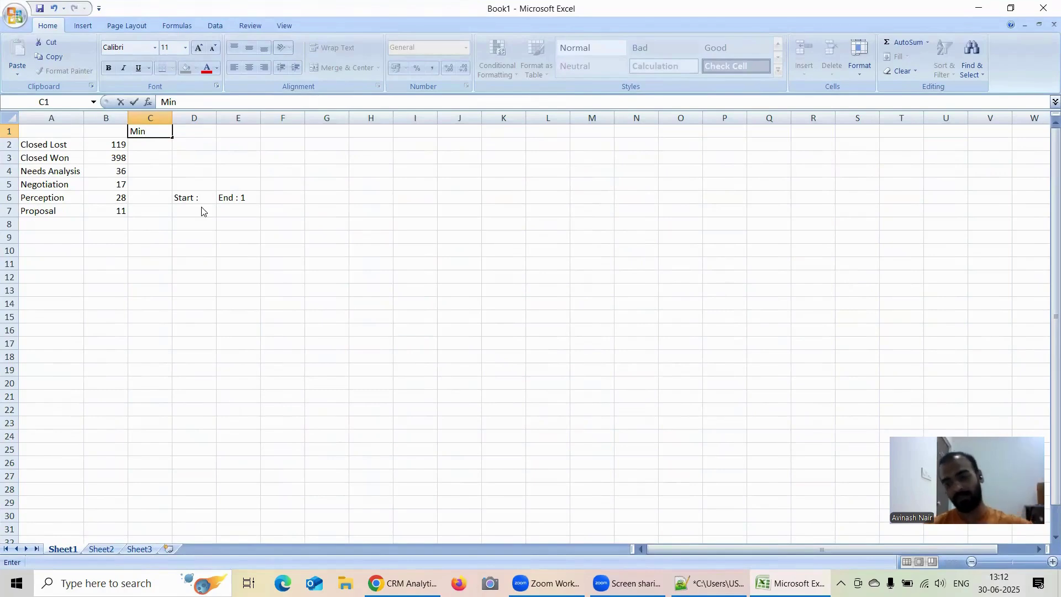
pyautogui.click(139, 145)
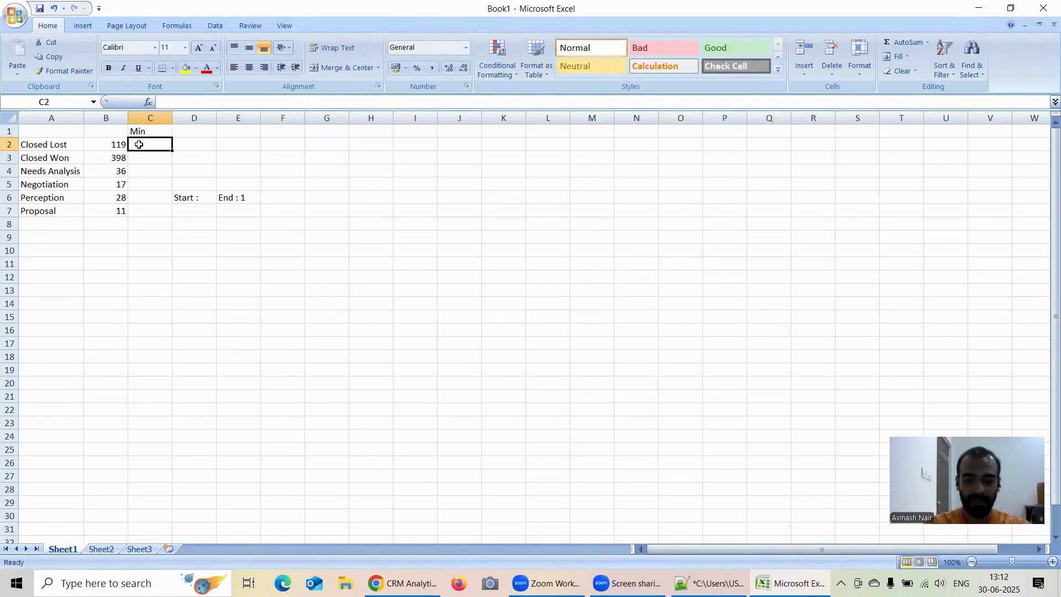
pyautogui.write('119')
pyautogui.click(148, 157)
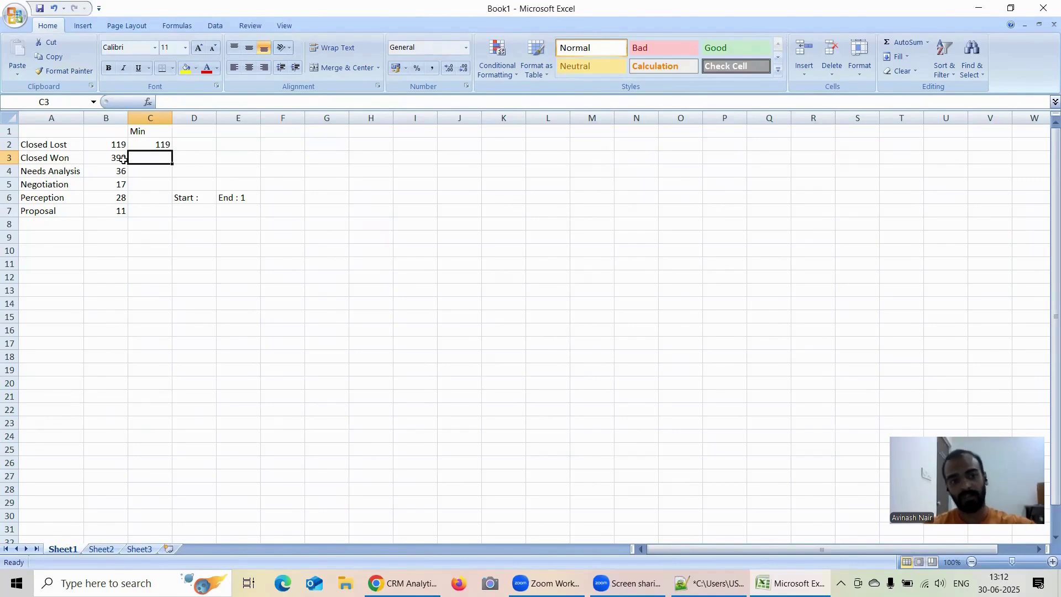
pyautogui.doubleClick(150, 158)
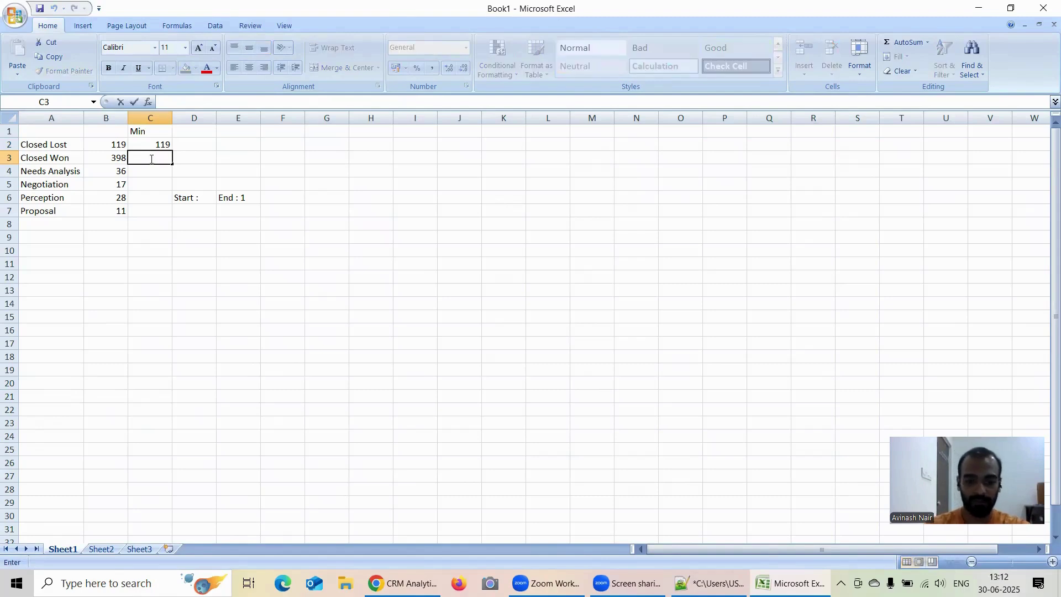
pyautogui.write('119')
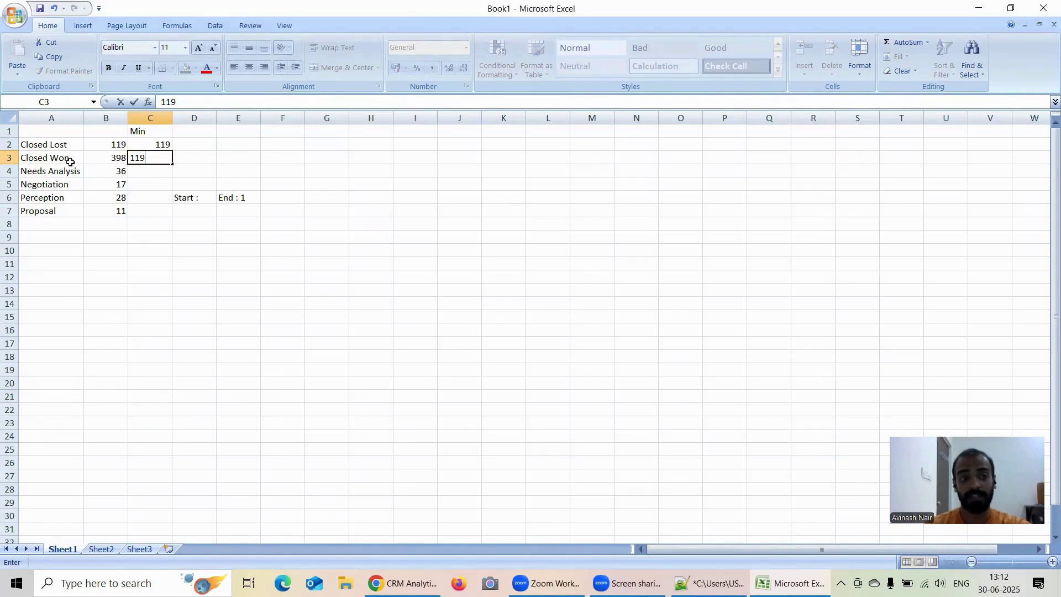
# Step: Correct the window minimum for Closed Won in cell C3 to 36
pyautogui.click(9, 158)
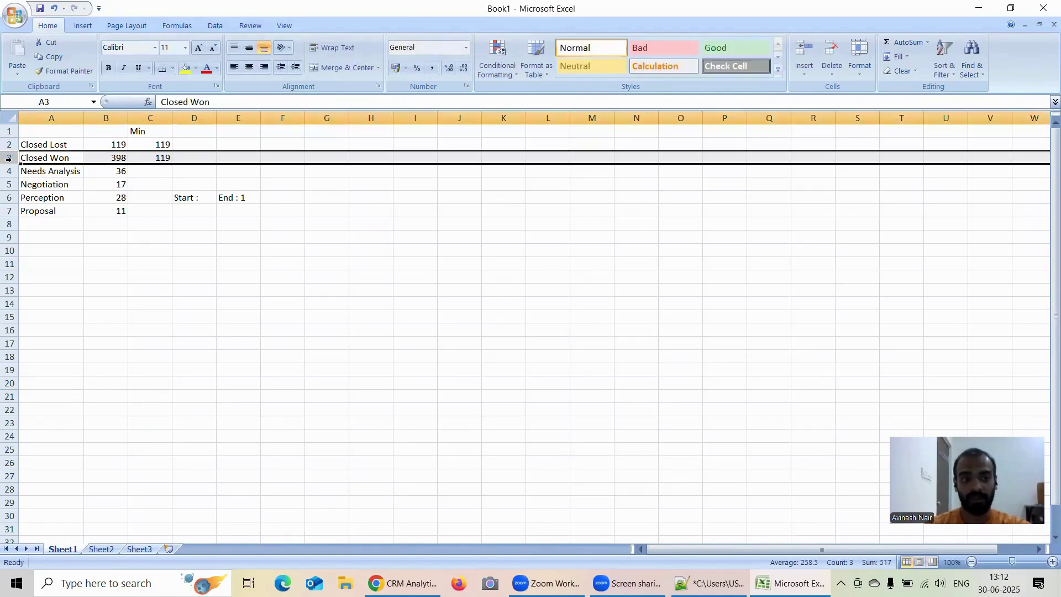
pyautogui.click(103, 144)
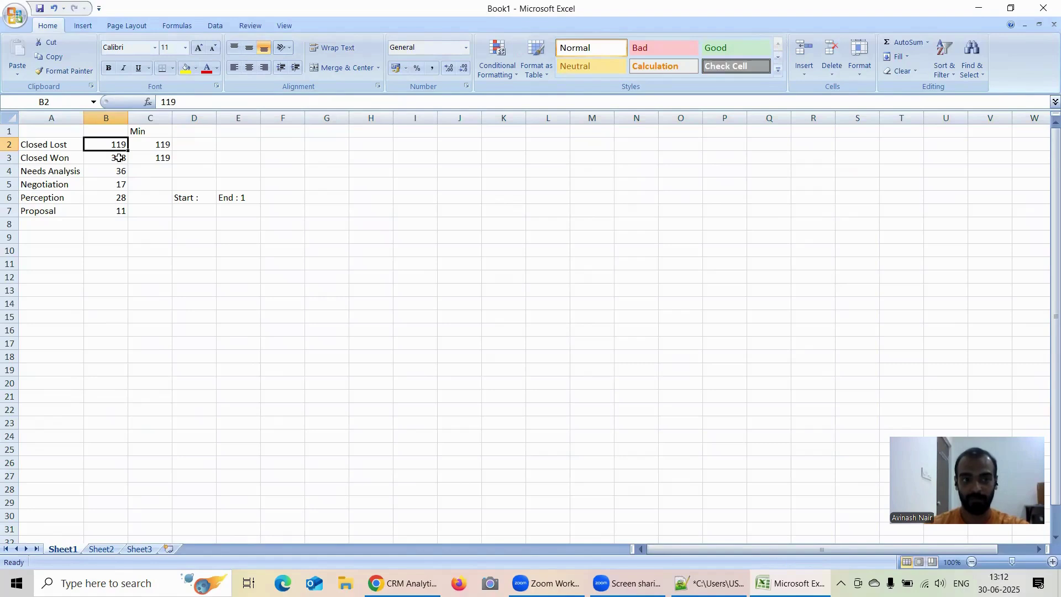
pyautogui.click(9, 158)
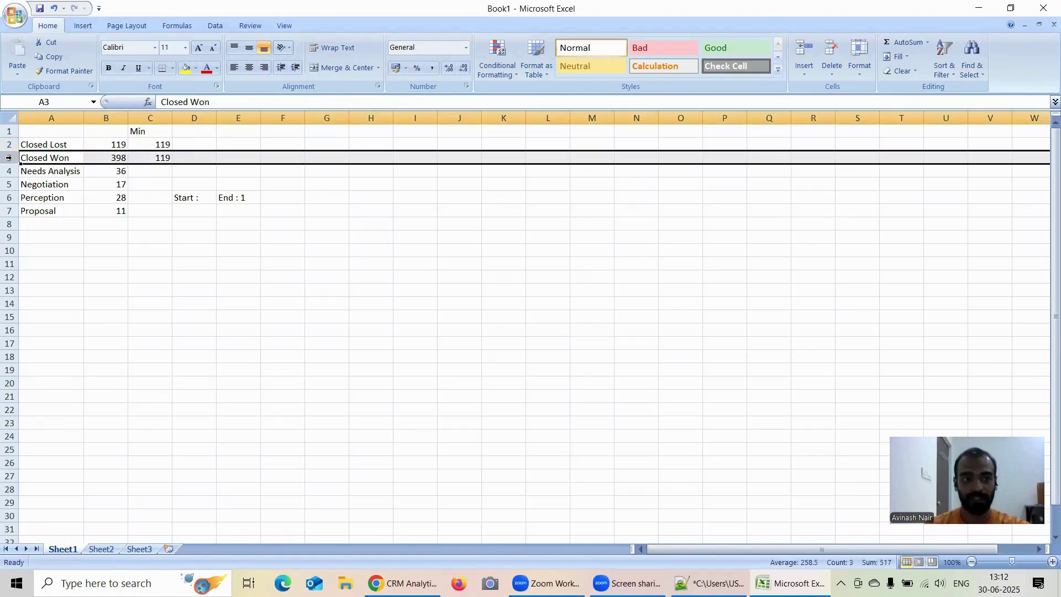
pyautogui.click(121, 171)
pyautogui.doubleClick(168, 158)
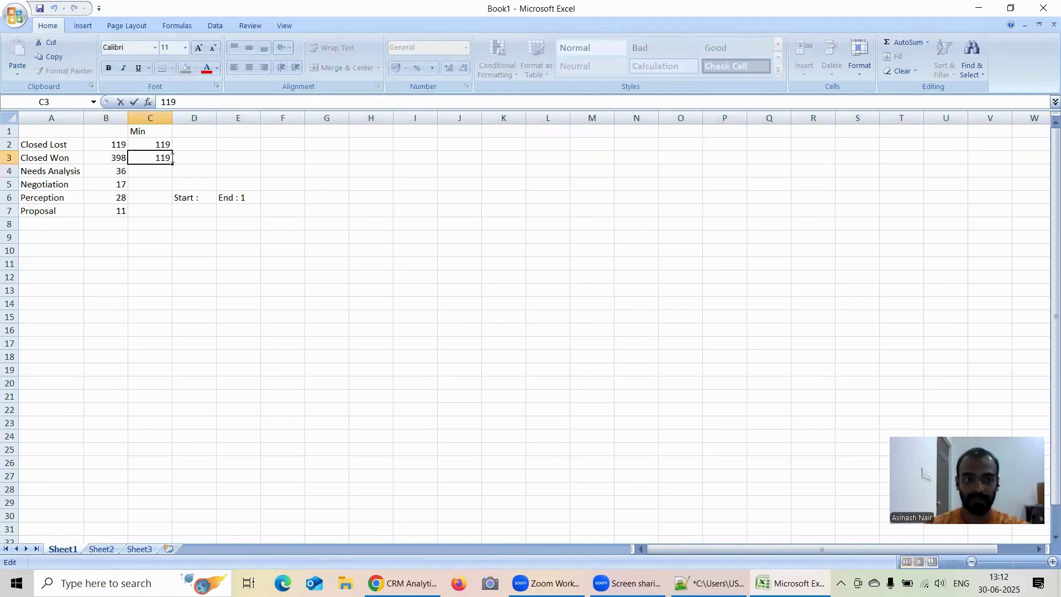
pyautogui.press('BackSpace')
pyautogui.press('BackSpace')
pyautogui.press('BackSpace')
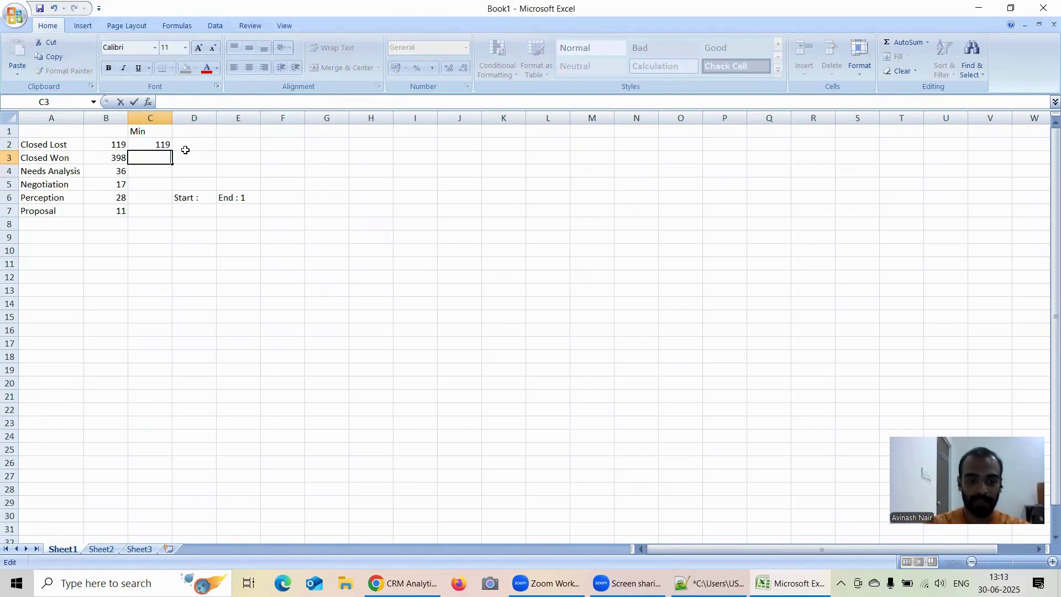
pyautogui.write('36')
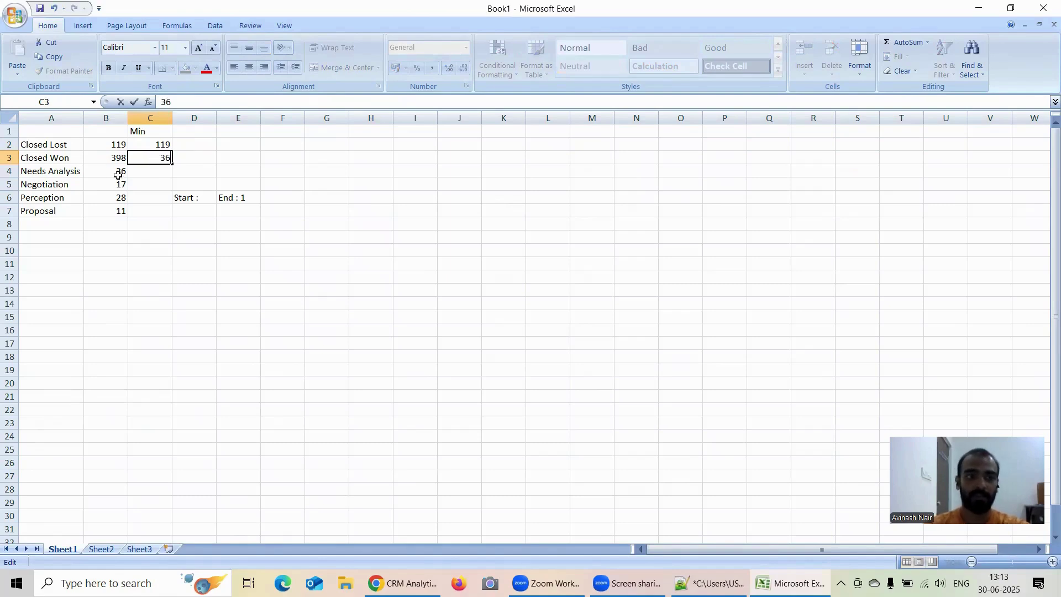
pyautogui.click(118, 175)
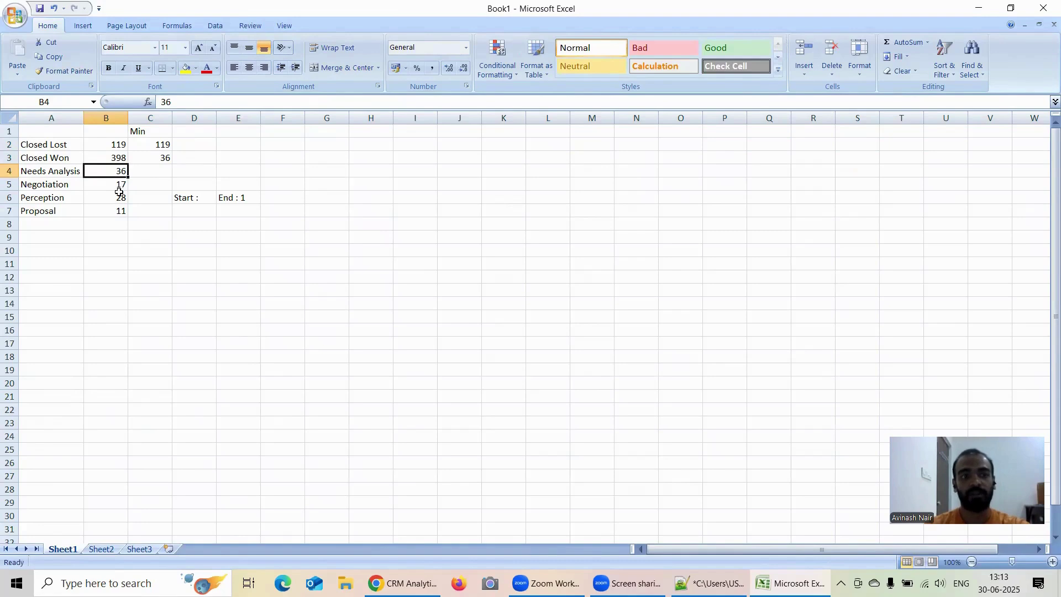
# Step: Enter the window minimum 17 for Needs Analysis in C4 and for Negotiation in C5
pyautogui.click(119, 182)
pyautogui.click(157, 169)
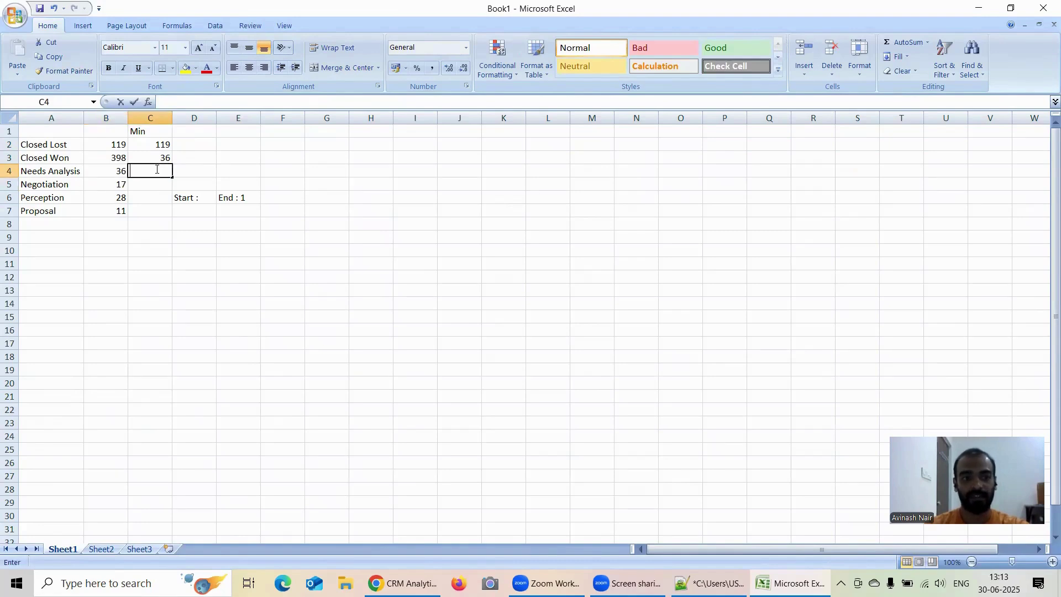
pyautogui.write('17')
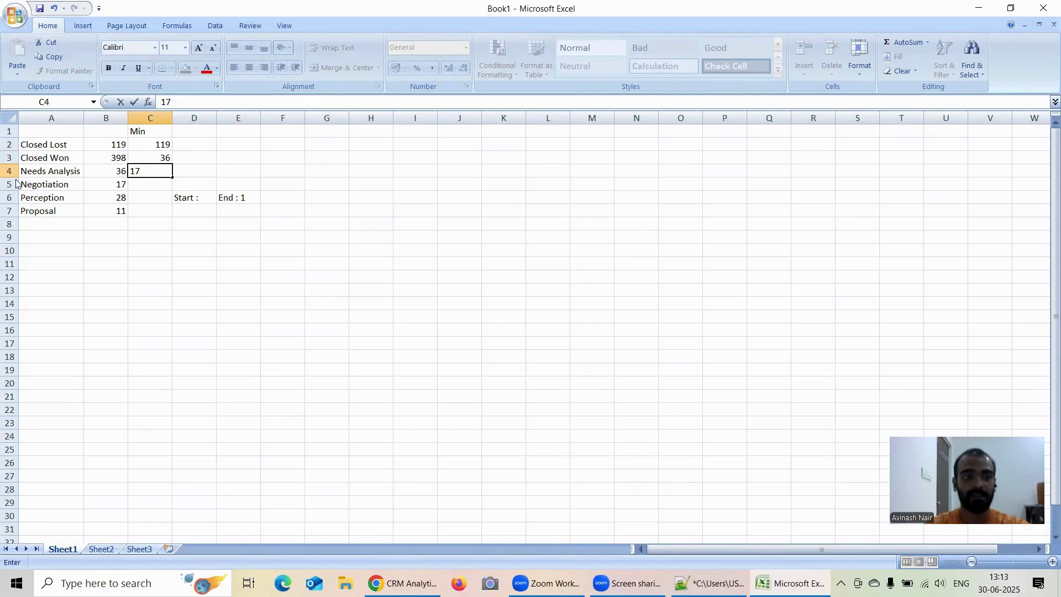
pyautogui.click(16, 184)
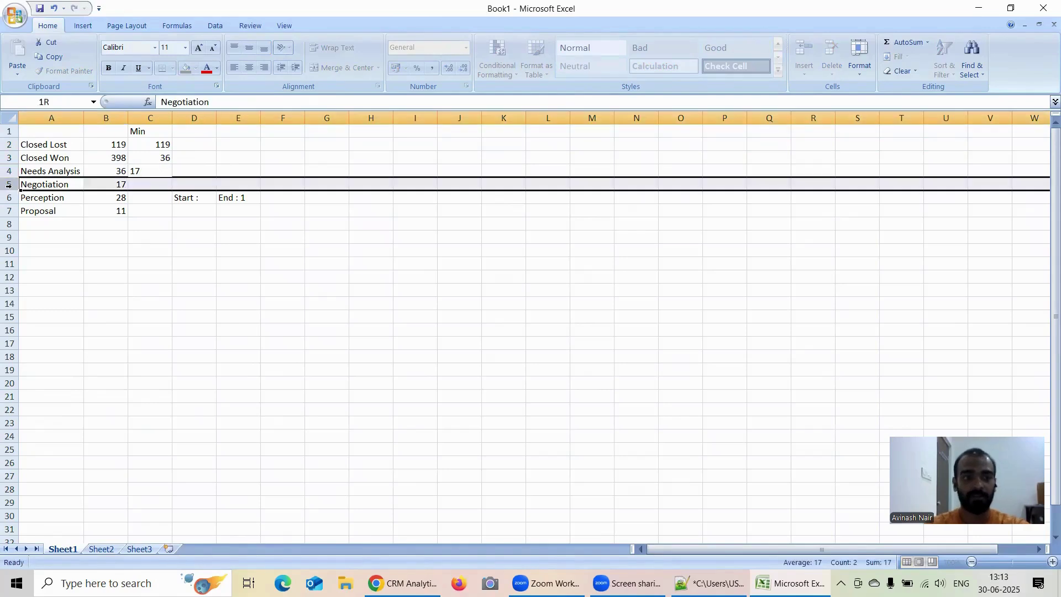
pyautogui.click(148, 185)
pyautogui.write('17')
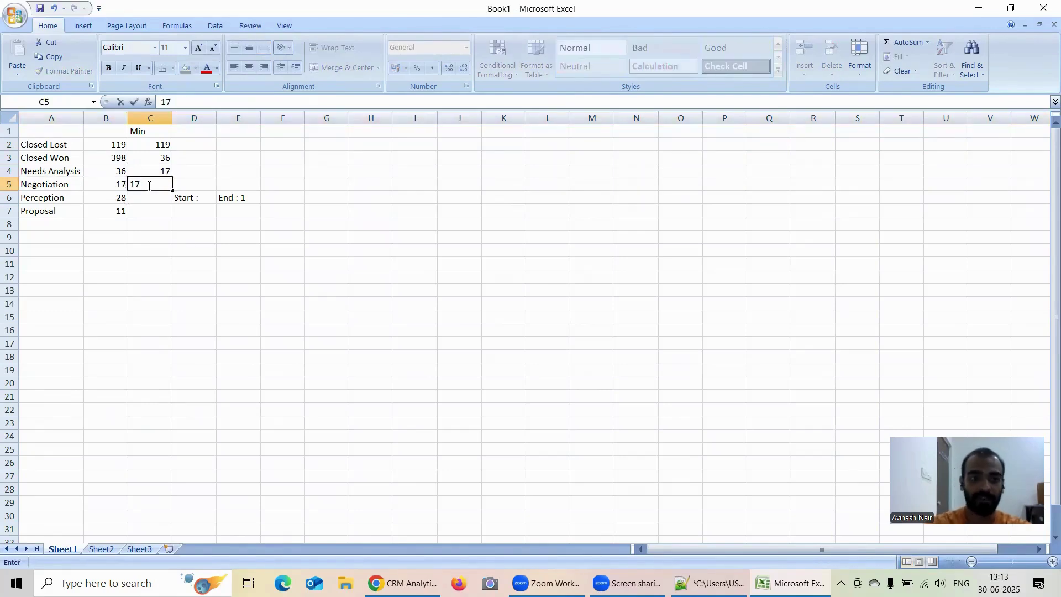
# Step: Enter the window minimum 11 for Perception in C6 and shrink the Excel window to compare against the table
pyautogui.click(14, 198)
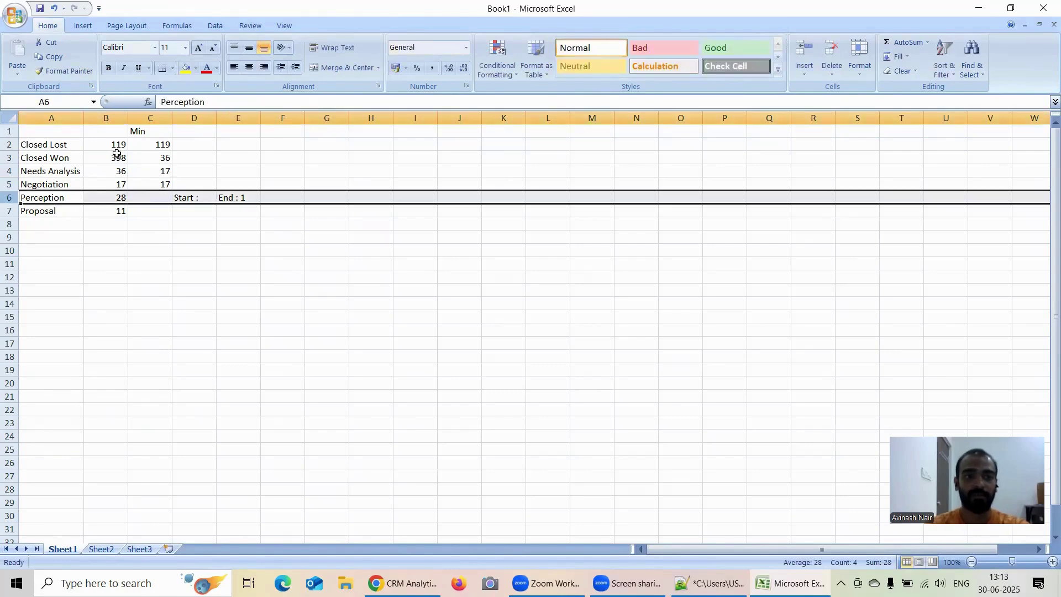
pyautogui.click(142, 199)
pyautogui.write('11')
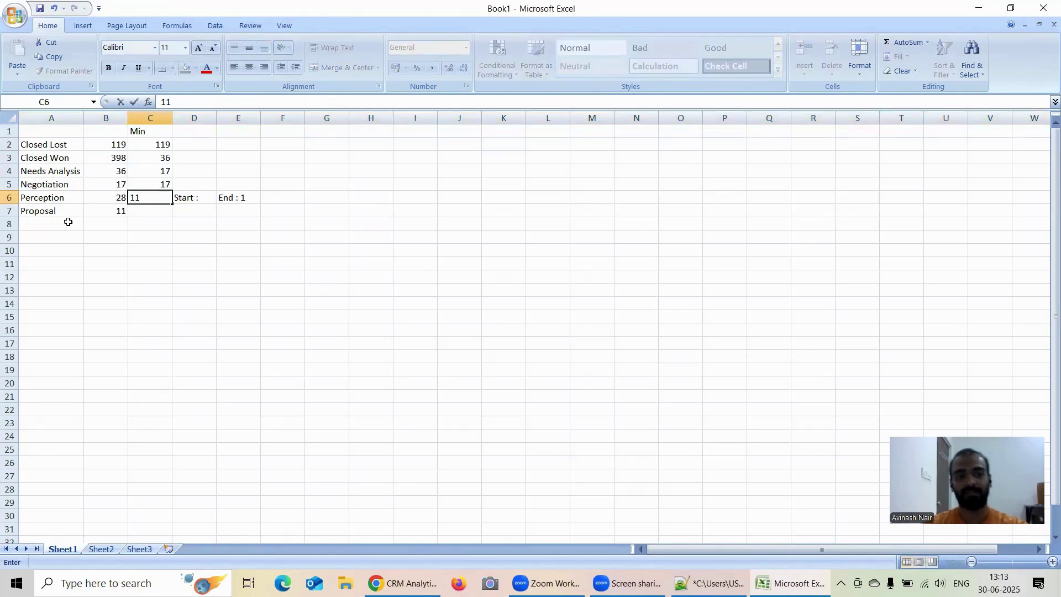
pyautogui.click(162, 235)
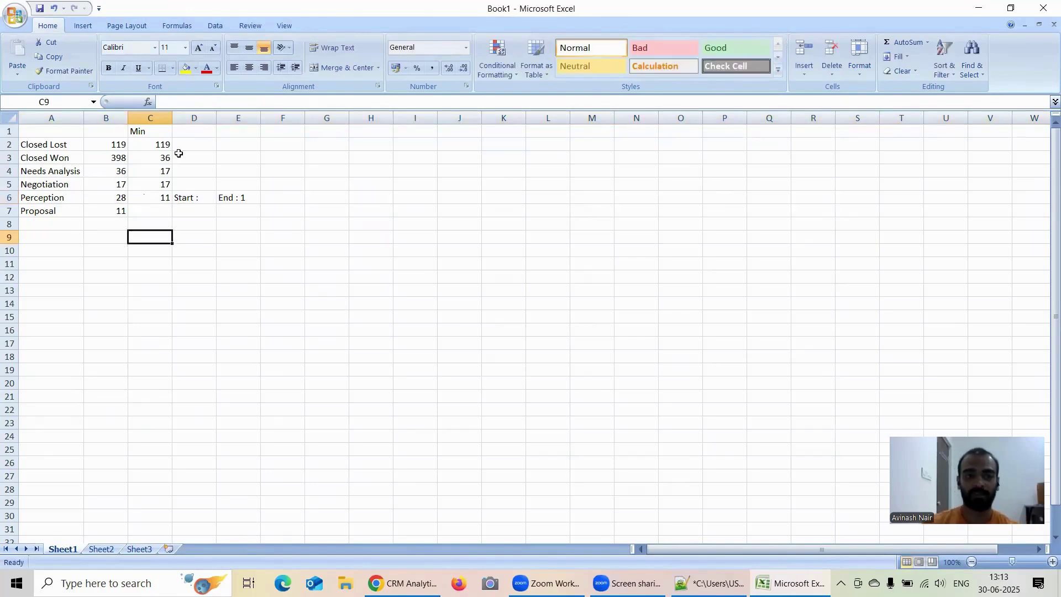
pyautogui.click(1014, 5)
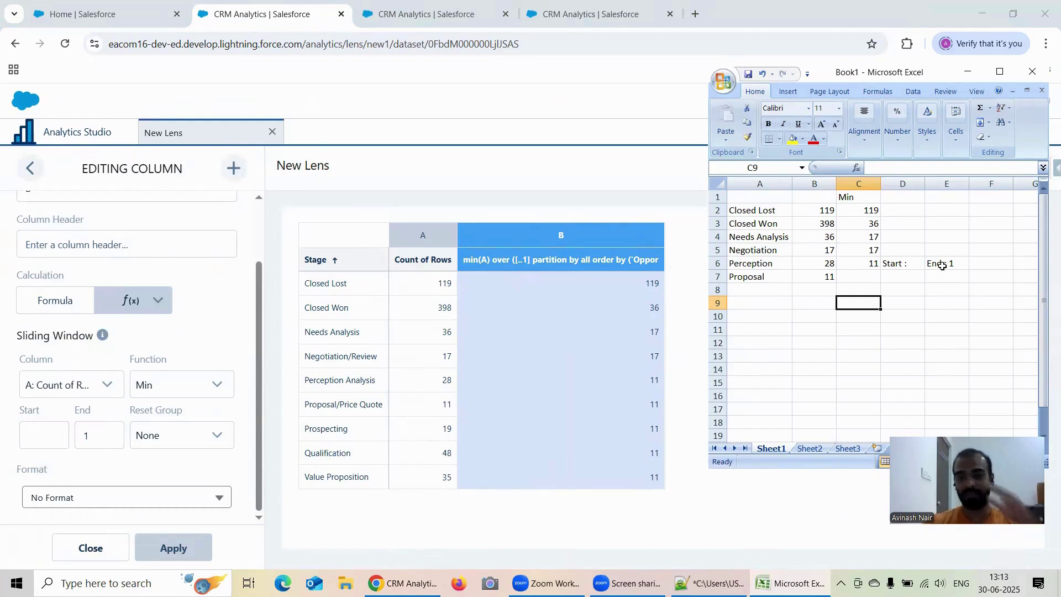
pyautogui.click(717, 250)
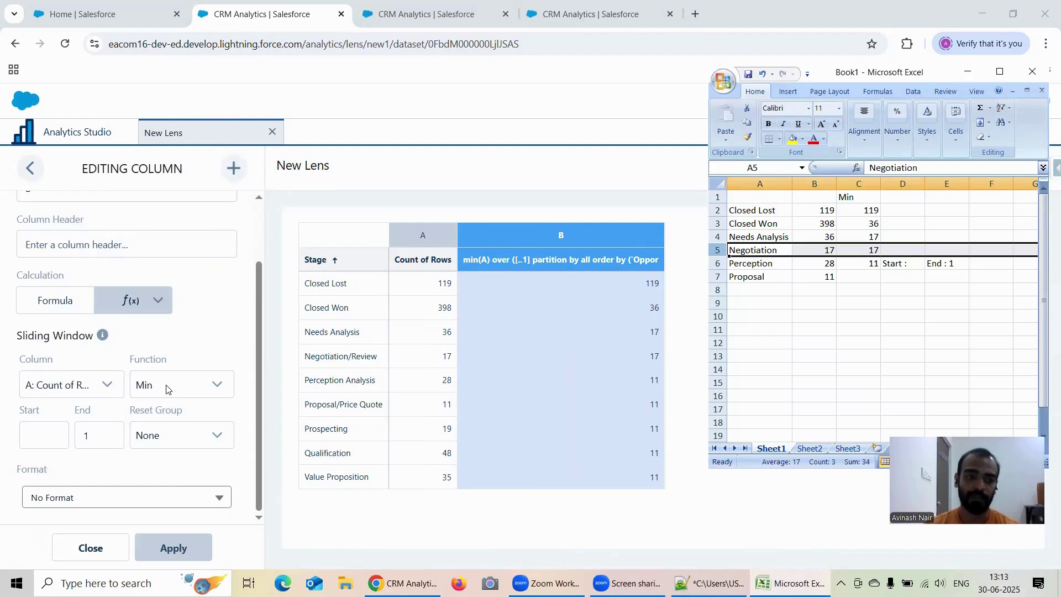
# Step: Set the sliding window's Start to -1, blank its End value, and apply the change to column B
pyautogui.click(55, 433)
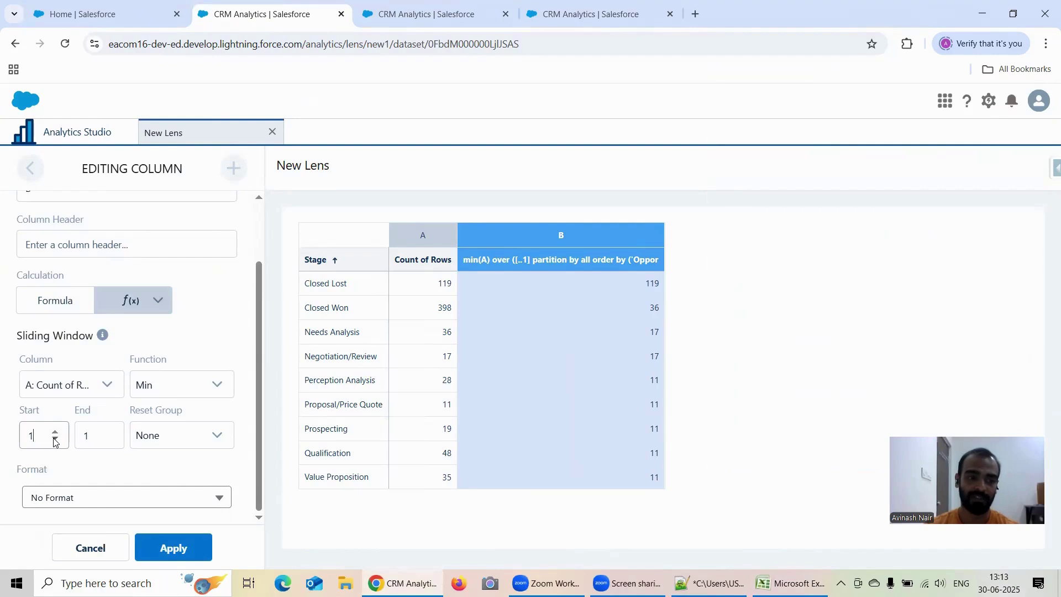
pyautogui.click(54, 441)
pyautogui.click(111, 430)
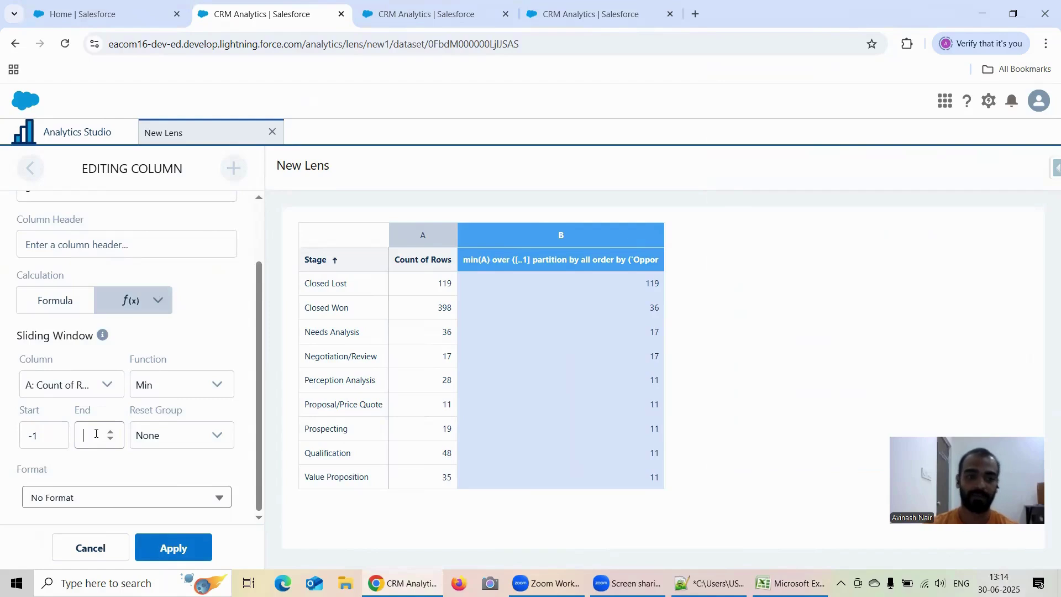
pyautogui.click(176, 545)
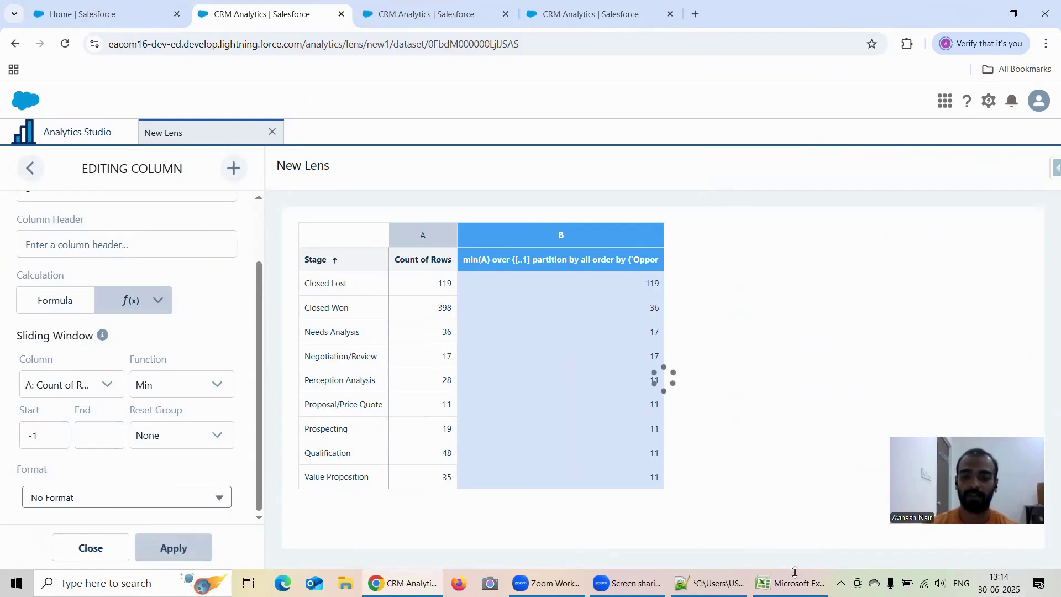
# Step: Switch to Excel, maximize it, and change D6 to "Start : -1" and E6 to "End :" without a value
pyautogui.moveTo(791, 583)
pyautogui.click(791, 514)
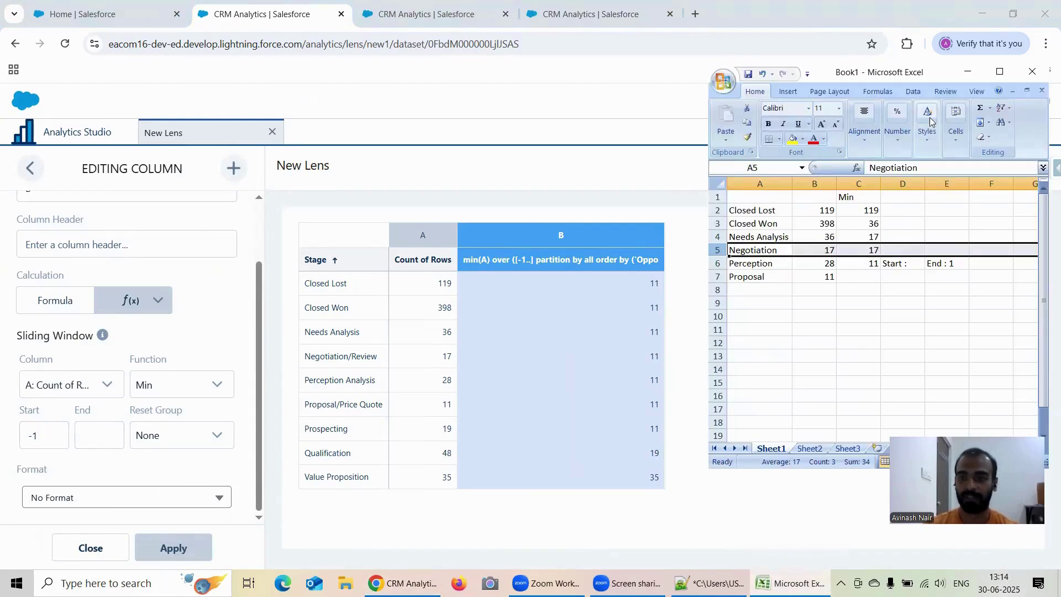
pyautogui.click(1000, 72)
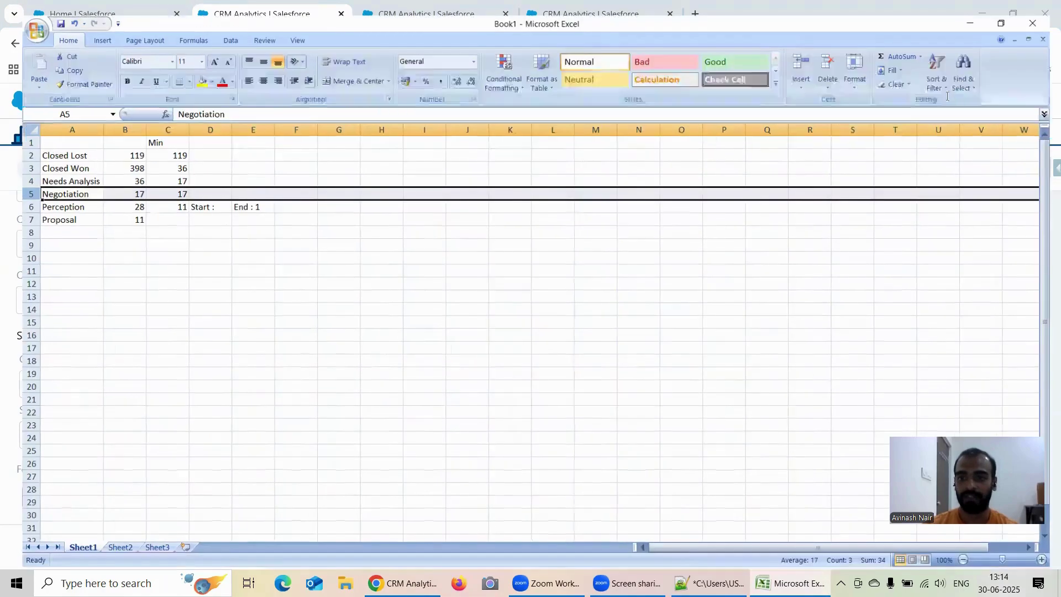
pyautogui.doubleClick(209, 200)
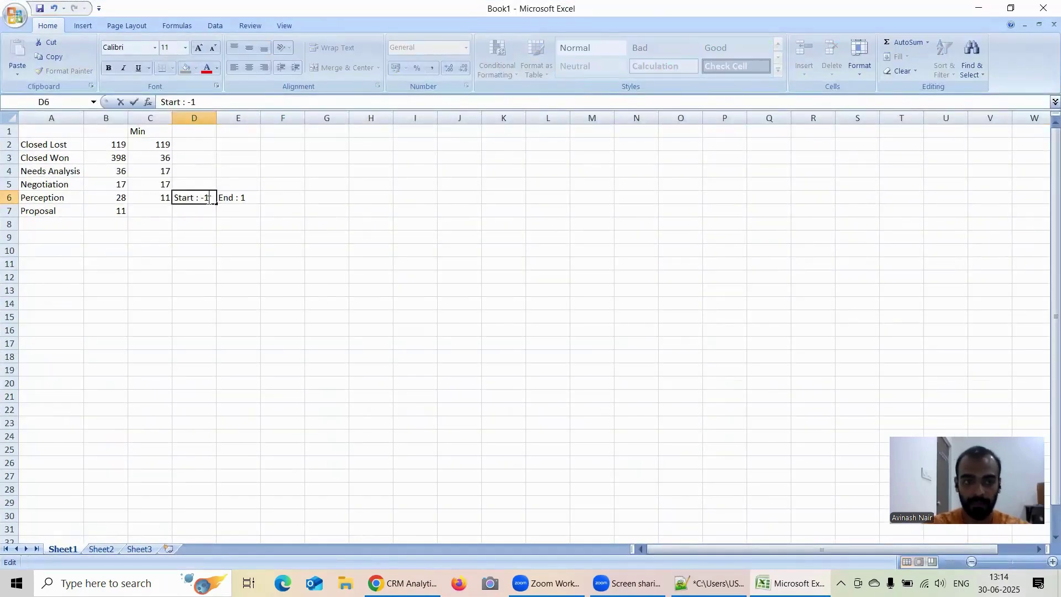
pyautogui.write('-1')
pyautogui.click(253, 197)
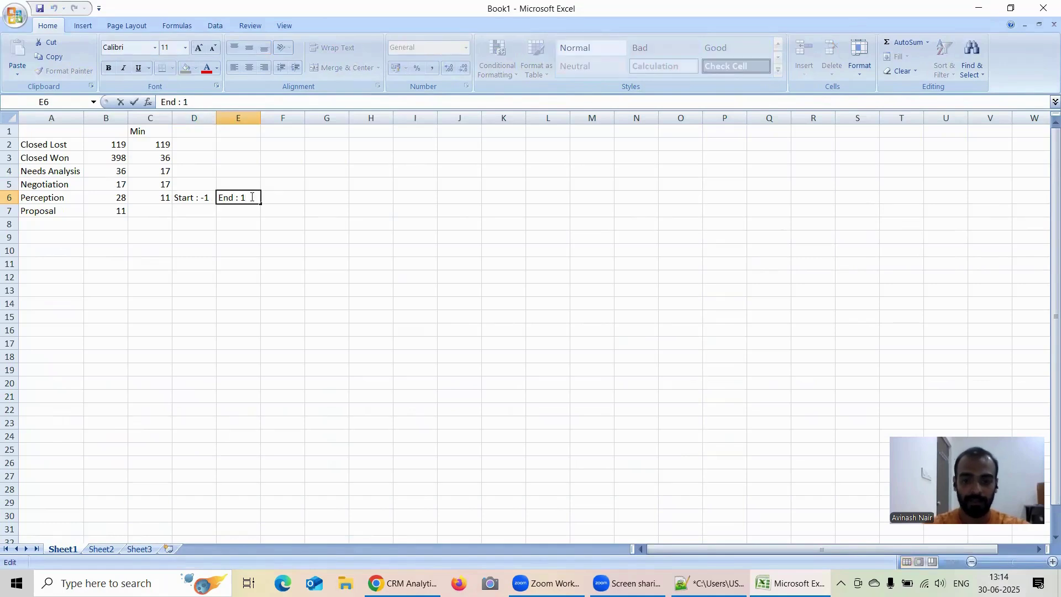
pyautogui.doubleClick(252, 197)
pyautogui.press('BackSpace')
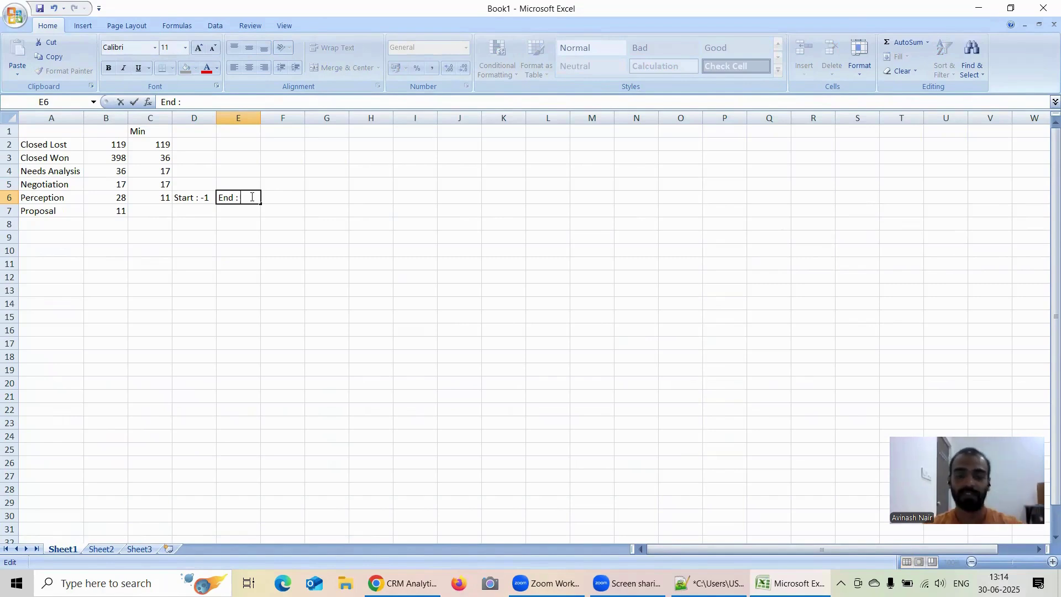
# Step: Clear the minimum values in C2:C6, keeping the Min header
pyautogui.click(156, 148)
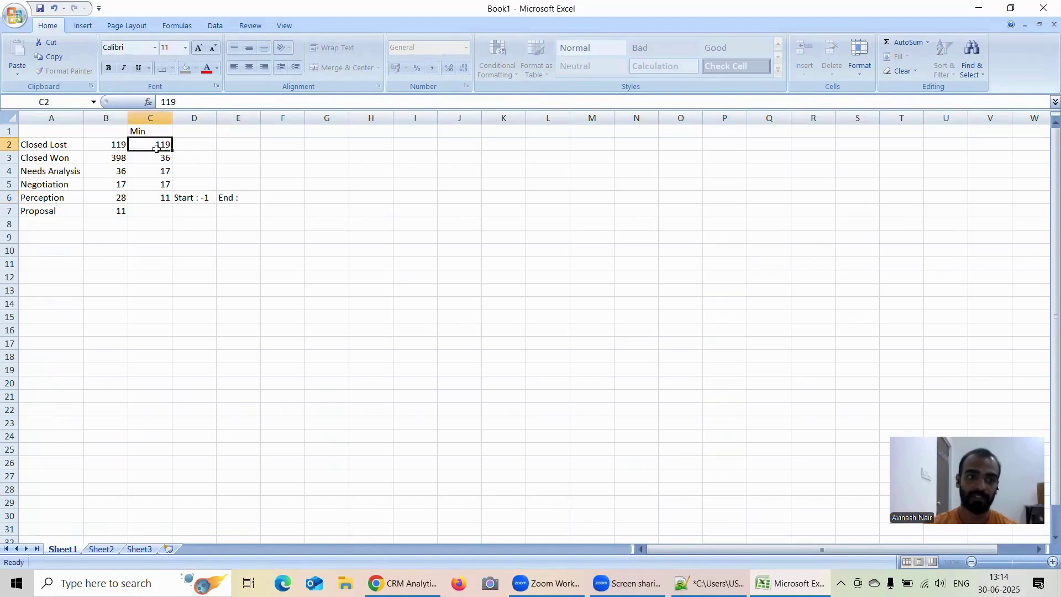
pyautogui.moveTo(156, 148); pyautogui.dragTo(161, 196)
pyautogui.press('Delete')
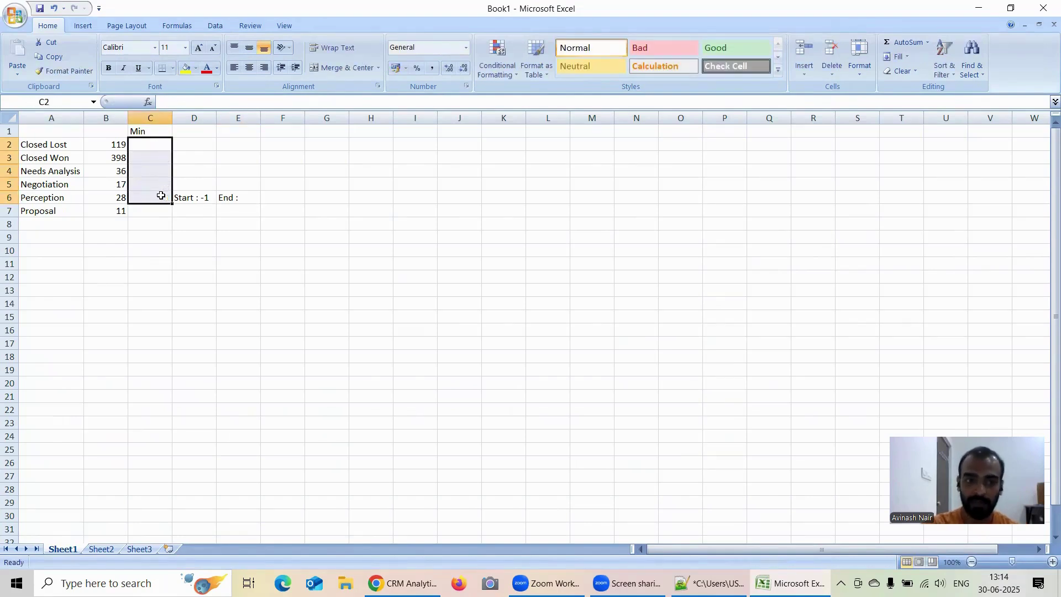
pyautogui.click(157, 143)
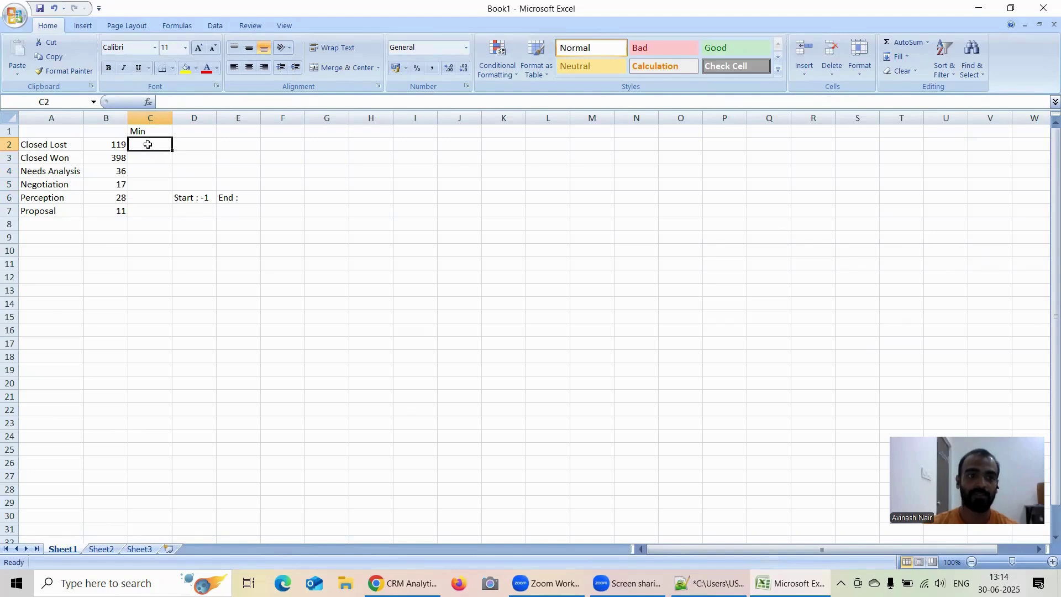
pyautogui.doubleClick(149, 145)
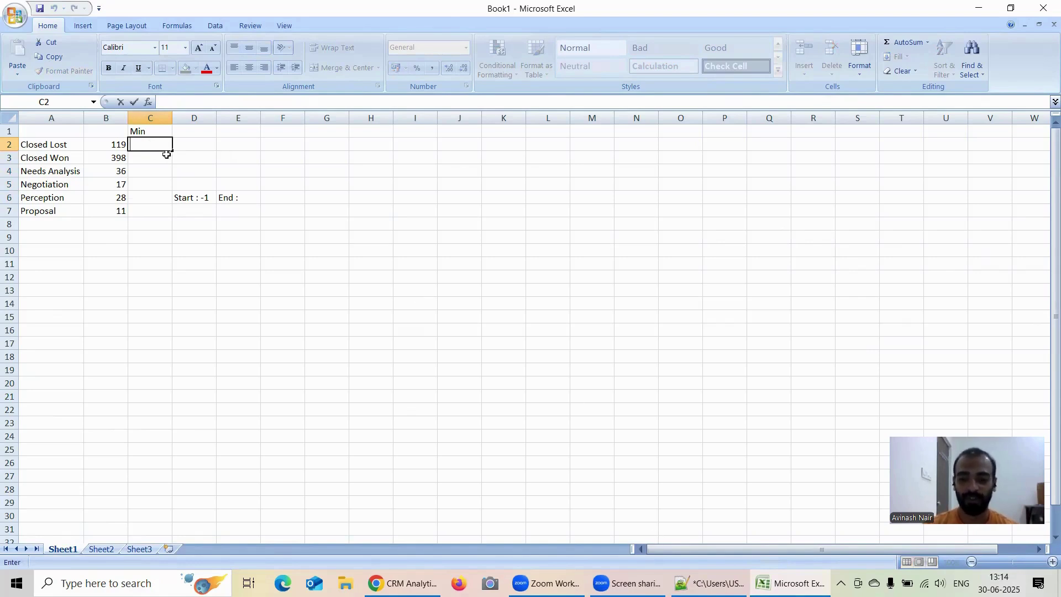
# Step: Check the compare table in the browser, return to Excel, and shrink its window to sit beside the table
pyautogui.click(403, 583)
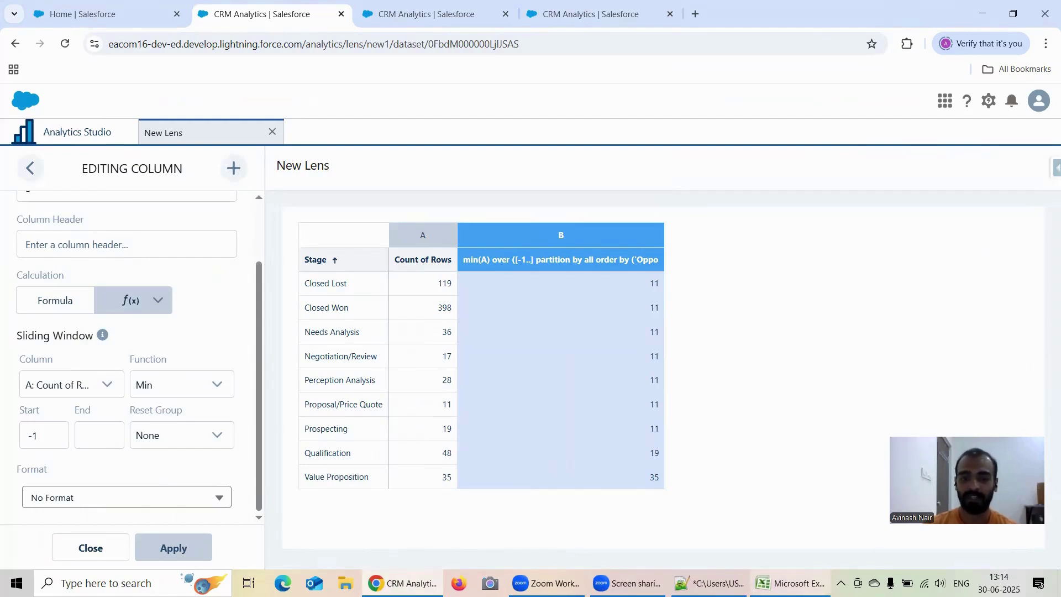
pyautogui.click(791, 583)
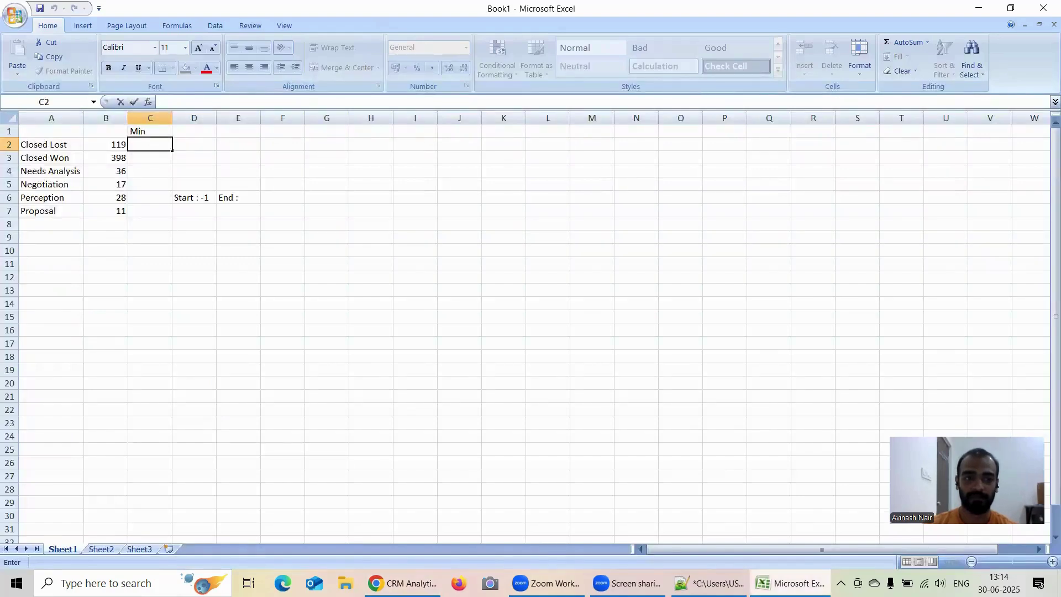
pyautogui.click(1011, 8)
# Step: Add the remaining stages Prospecting, Qualification and Value Prop in cells A8 to A10 of the Excel sheet
pyautogui.click(759, 286)
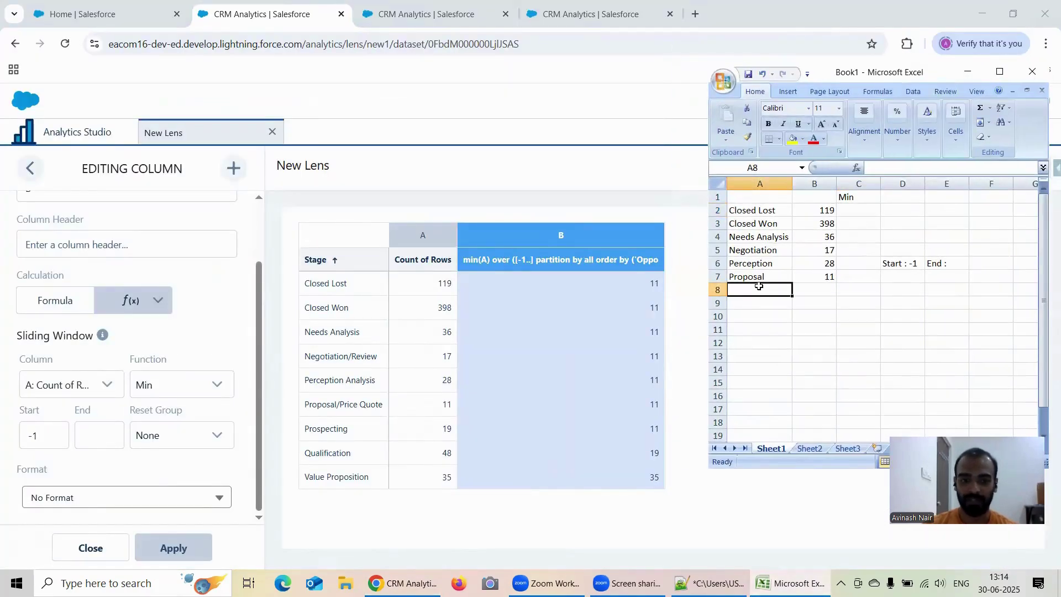
pyautogui.write('P')
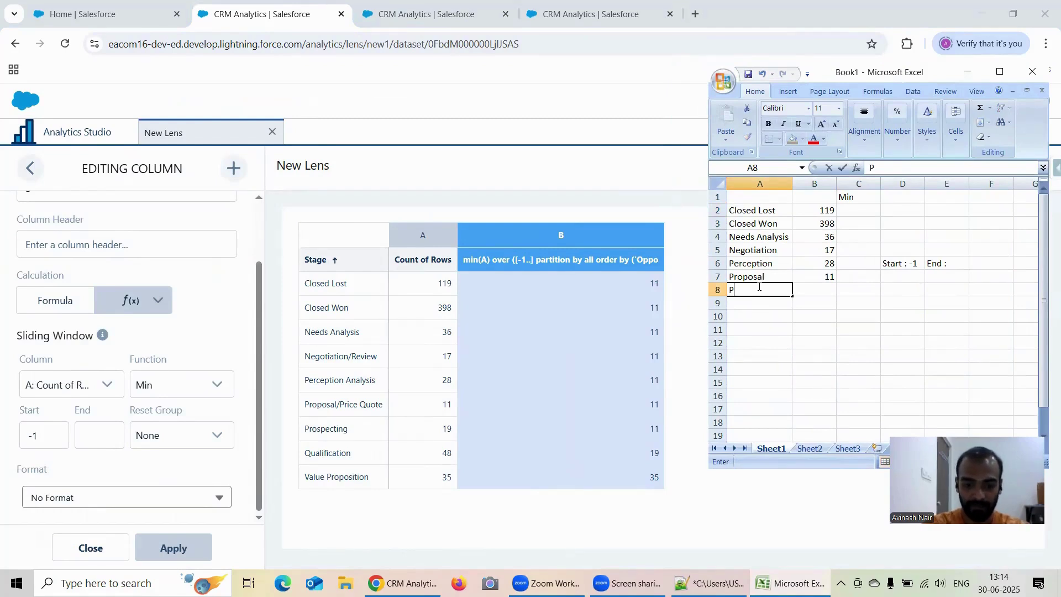
pyautogui.write('rospectin')
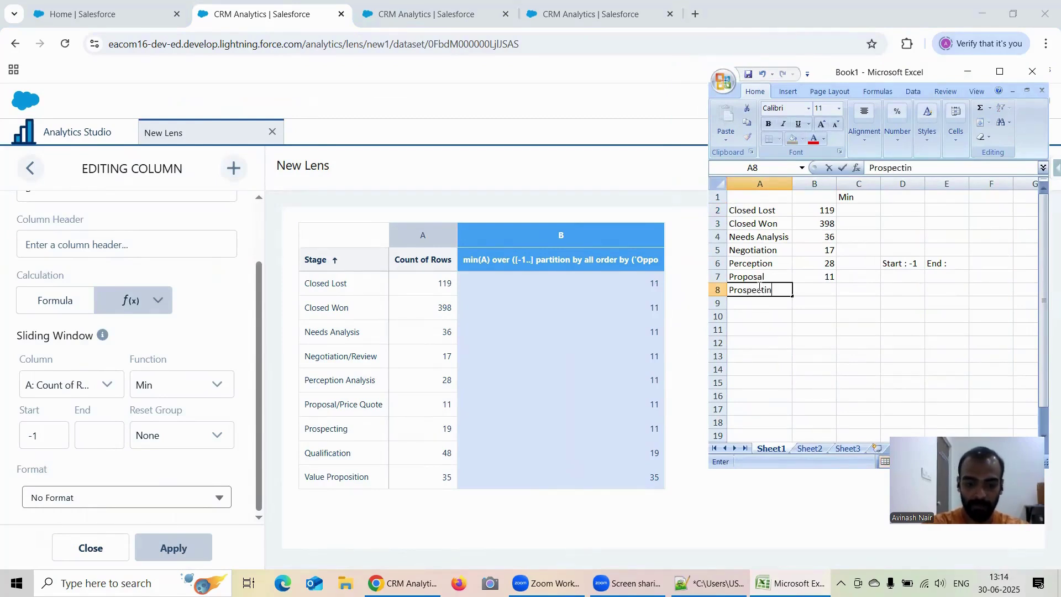
pyautogui.write('g')
pyautogui.click(765, 309)
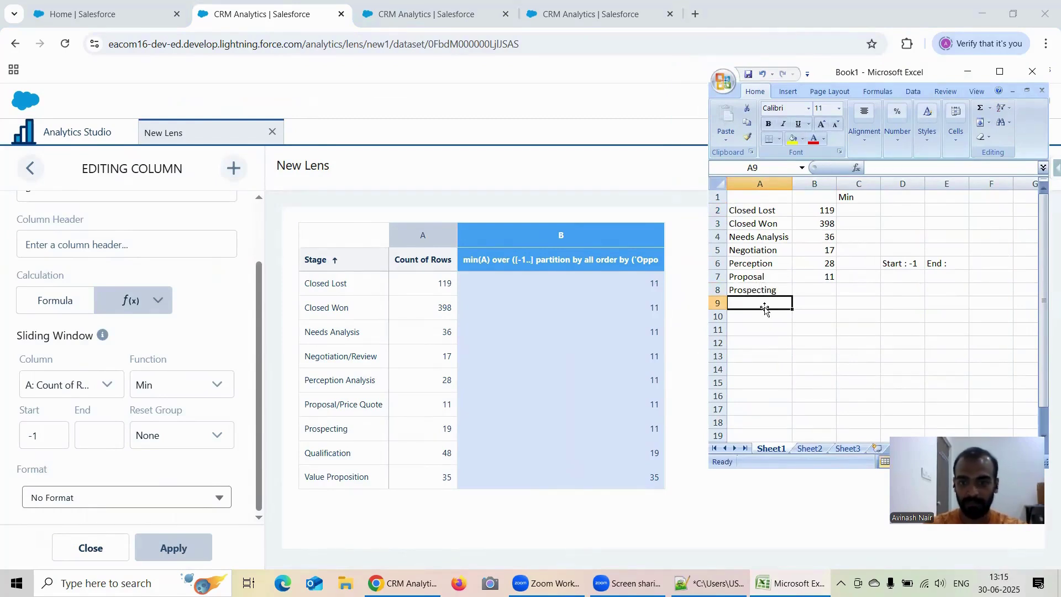
pyautogui.write('Q')
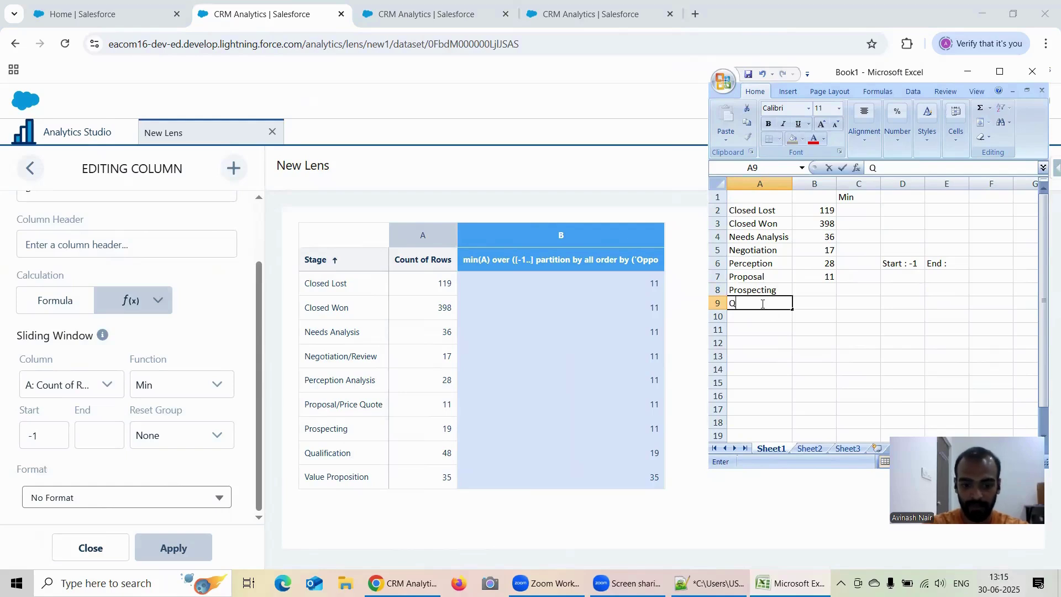
pyautogui.write('ualificati')
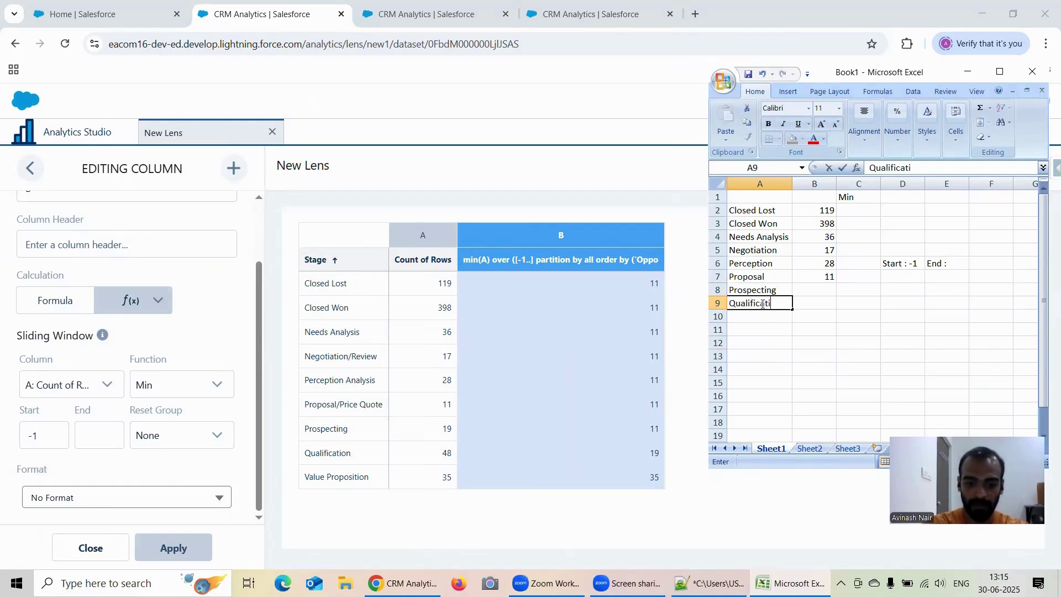
pyautogui.write('on')
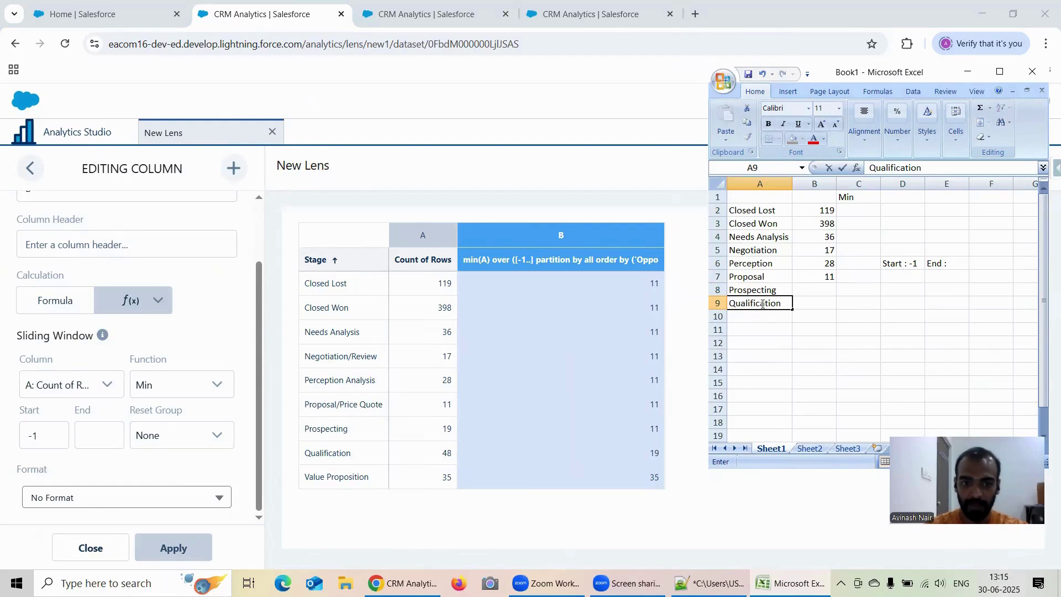
pyautogui.press('Return')
pyautogui.write('V')
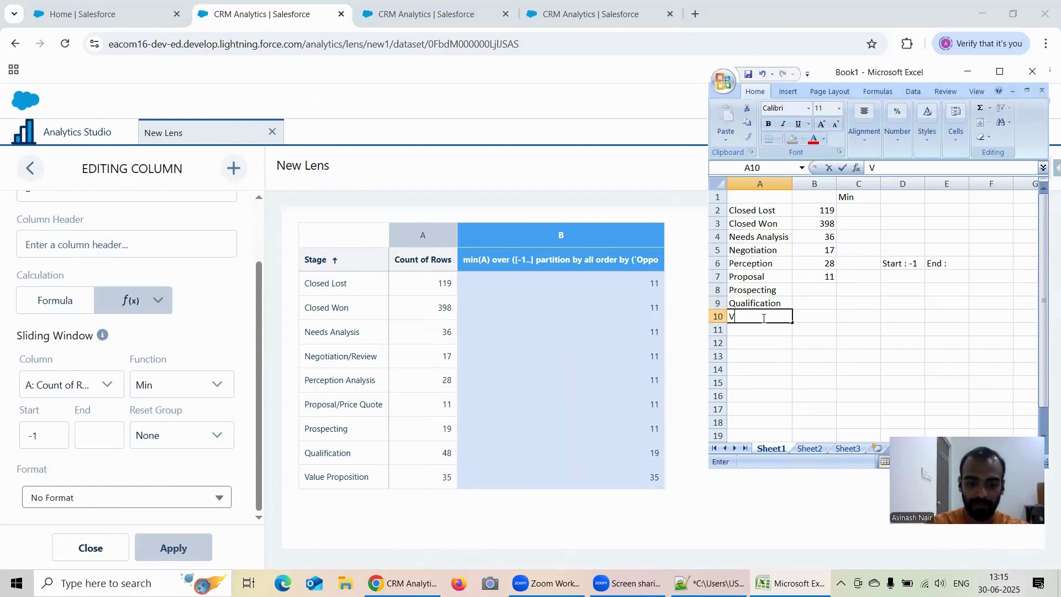
pyautogui.write('alue Prop')
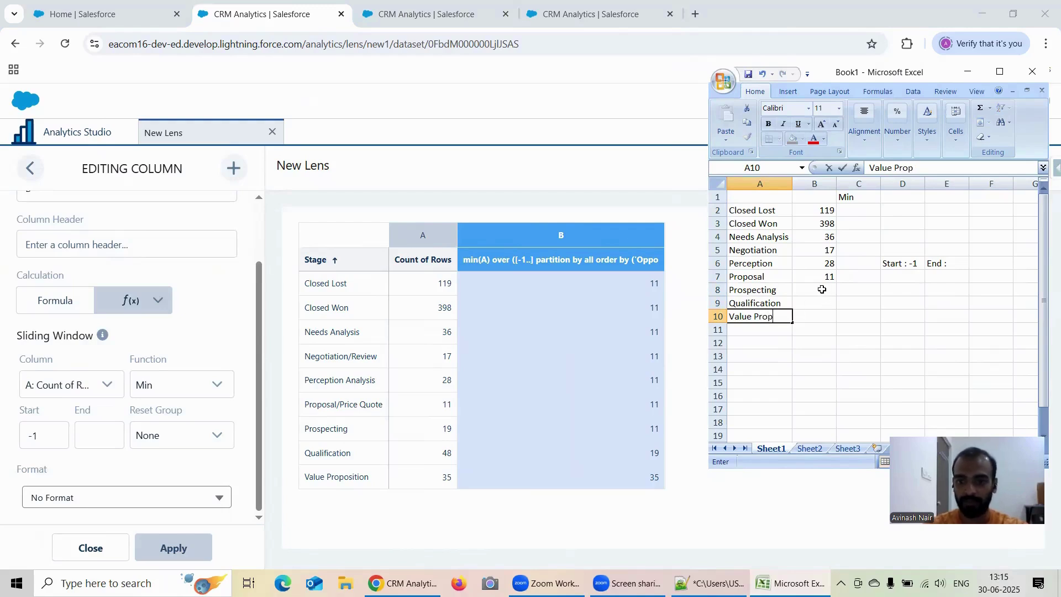
# Step: Enter the row counts 19, 48 and 35 for Prospecting, Qualification and Value Prop in B8:B10
pyautogui.click(822, 289)
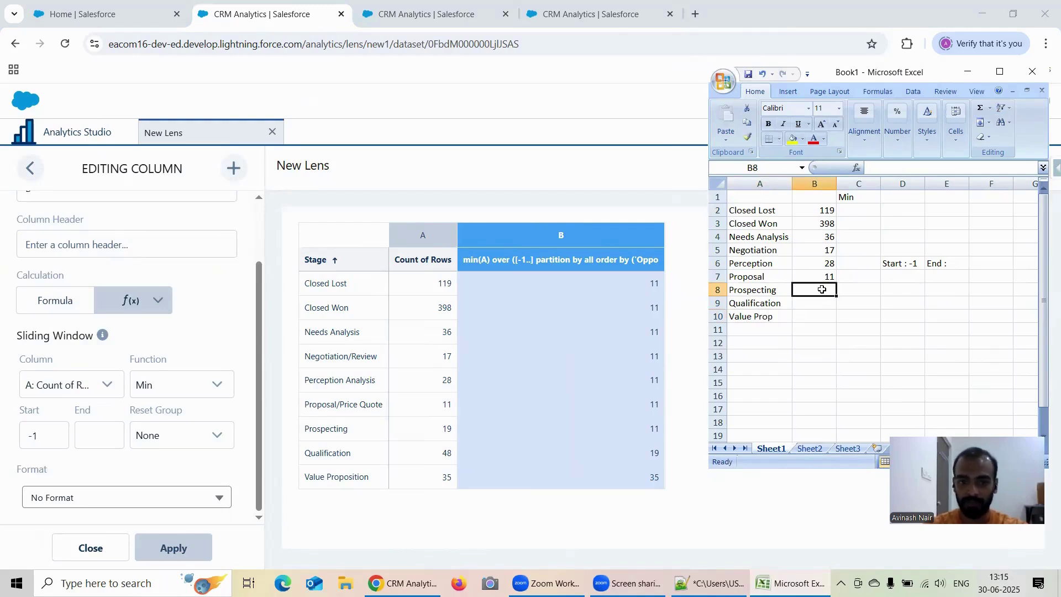
pyautogui.write('19')
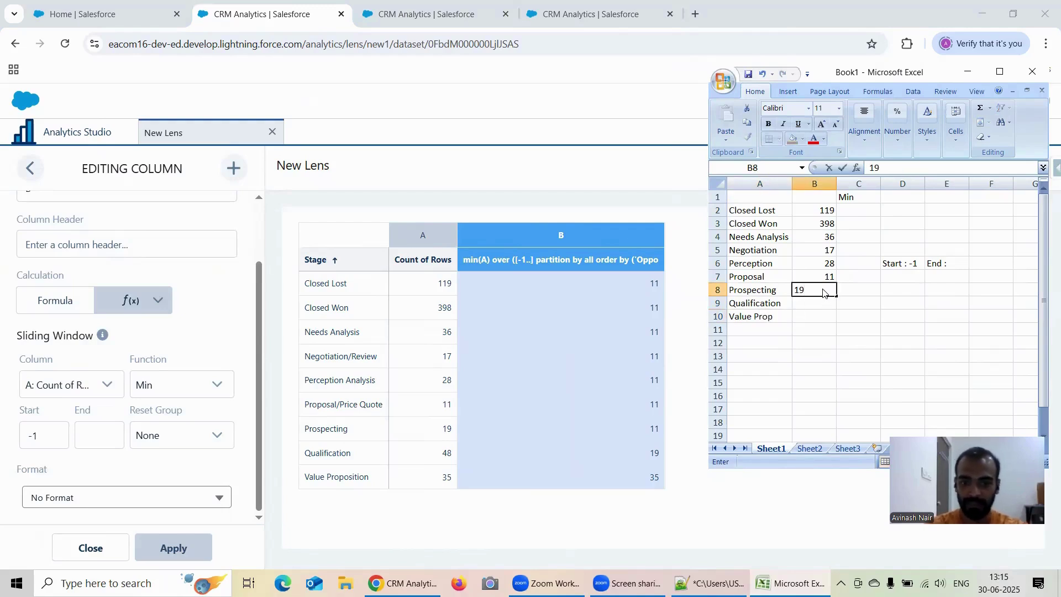
pyautogui.click(811, 304)
pyautogui.write('48')
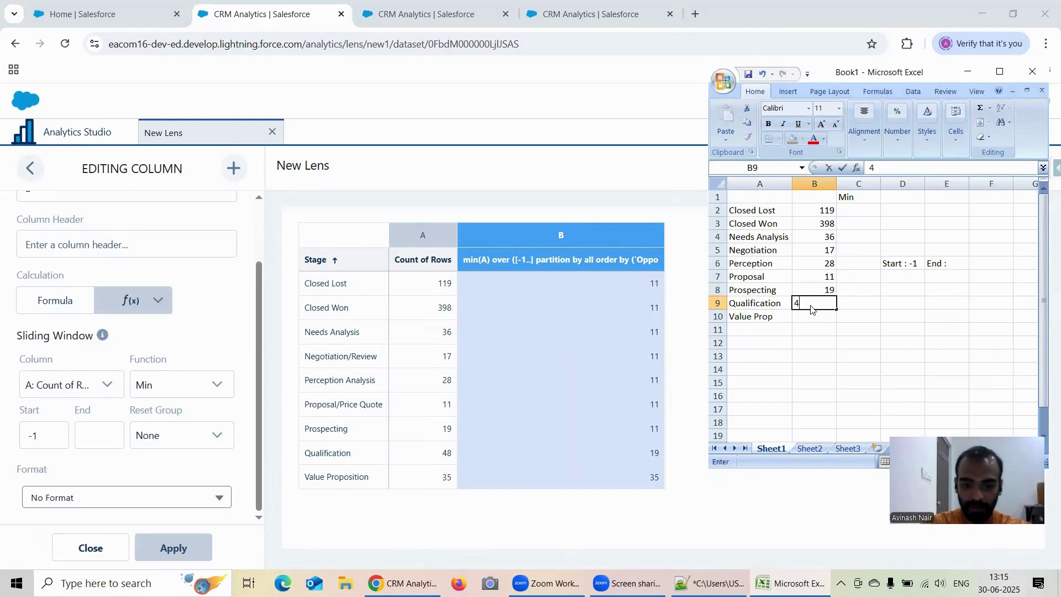
pyautogui.click(813, 315)
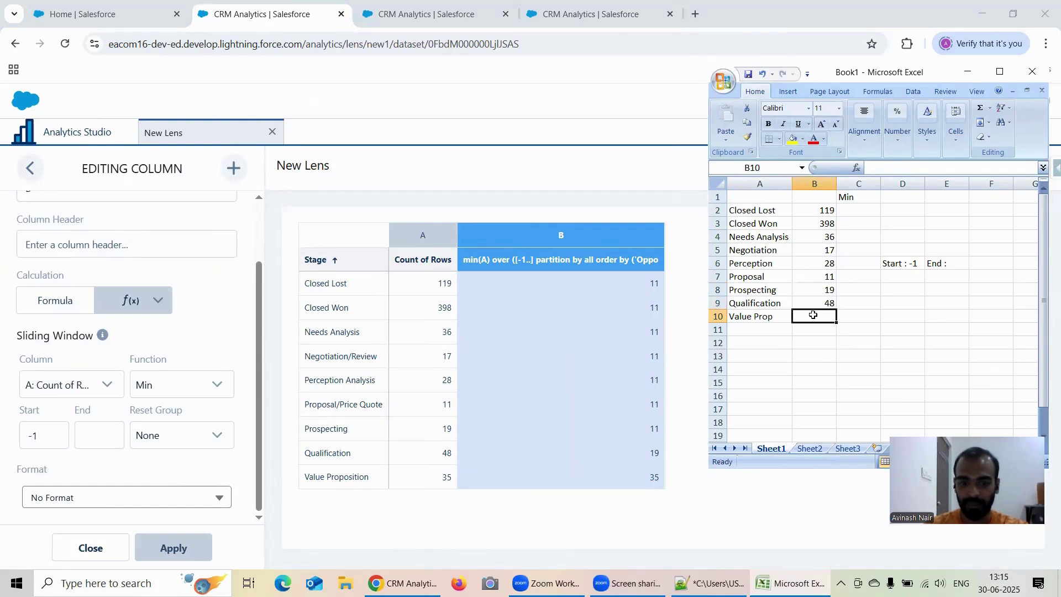
# Step: Enter the minimum 11 for Closed Lost in C2 and fill it down through Prospecting in C8
pyautogui.click(858, 207)
pyautogui.write('11')
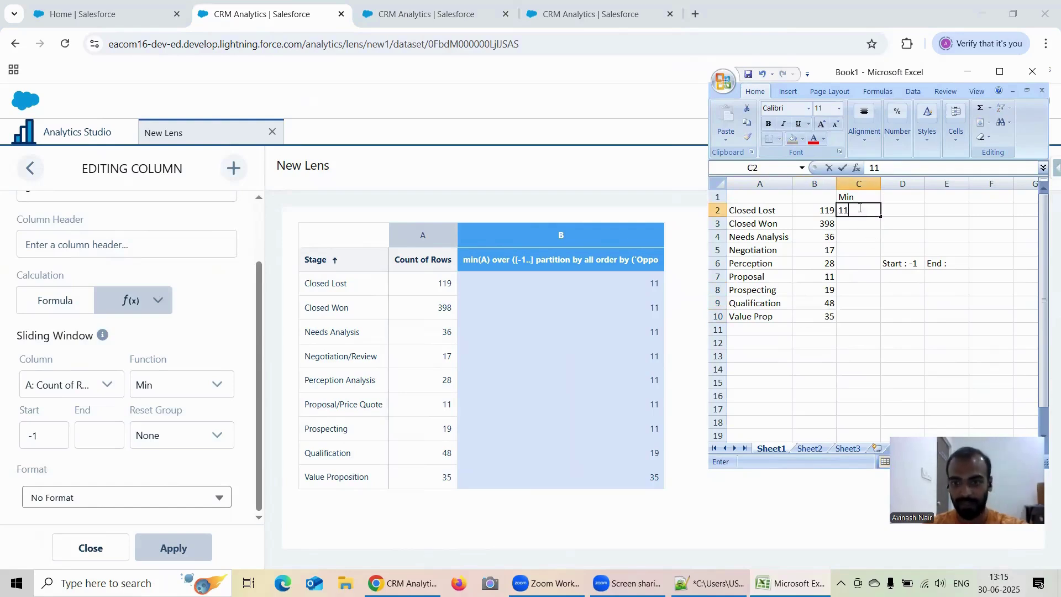
pyautogui.click(864, 240)
pyautogui.click(874, 210)
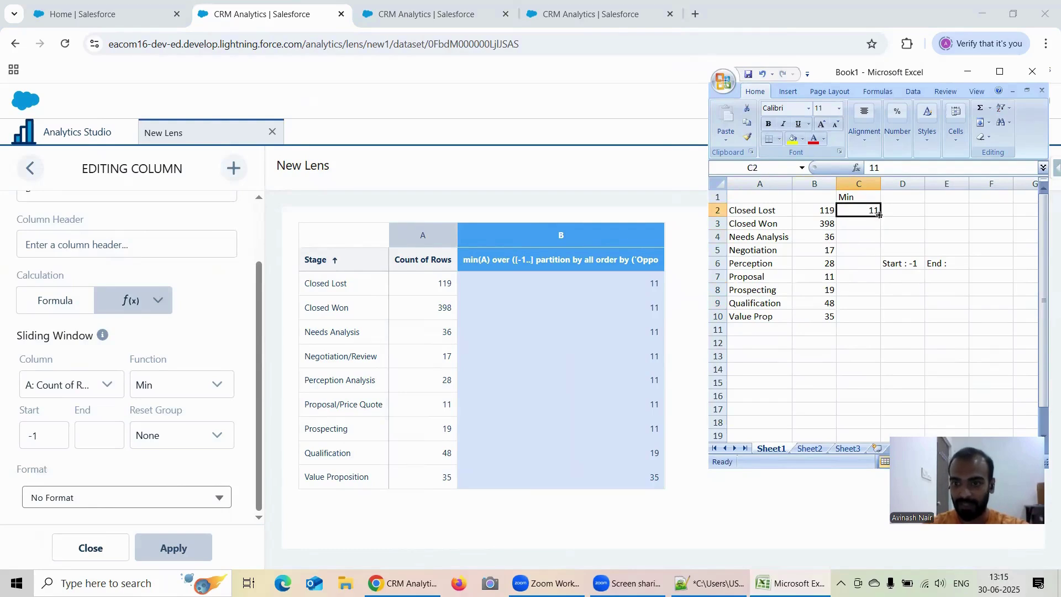
pyautogui.moveTo(880, 214); pyautogui.dragTo(875, 291)
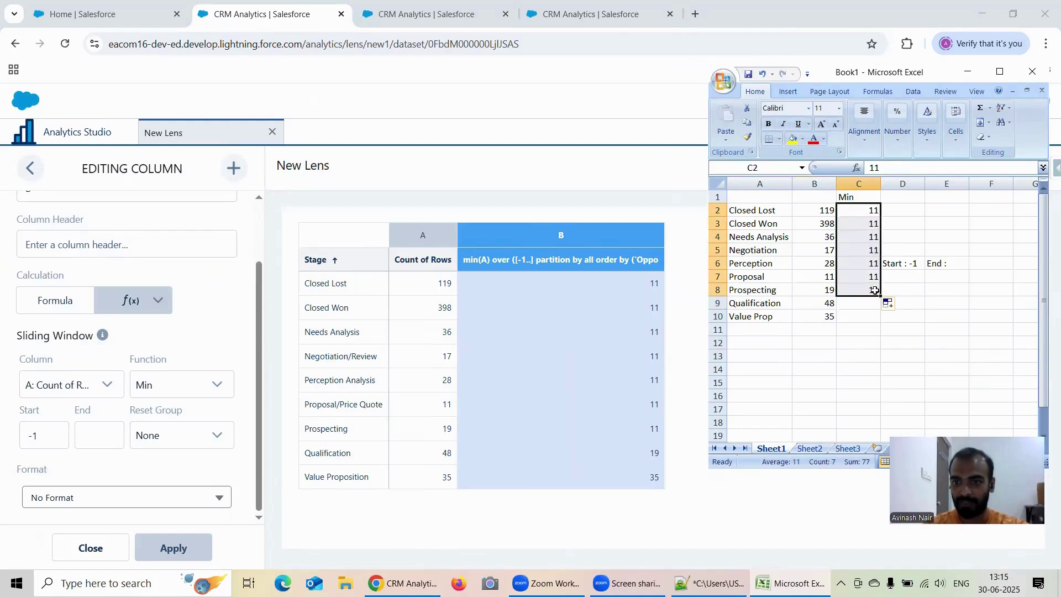
pyautogui.click(952, 316)
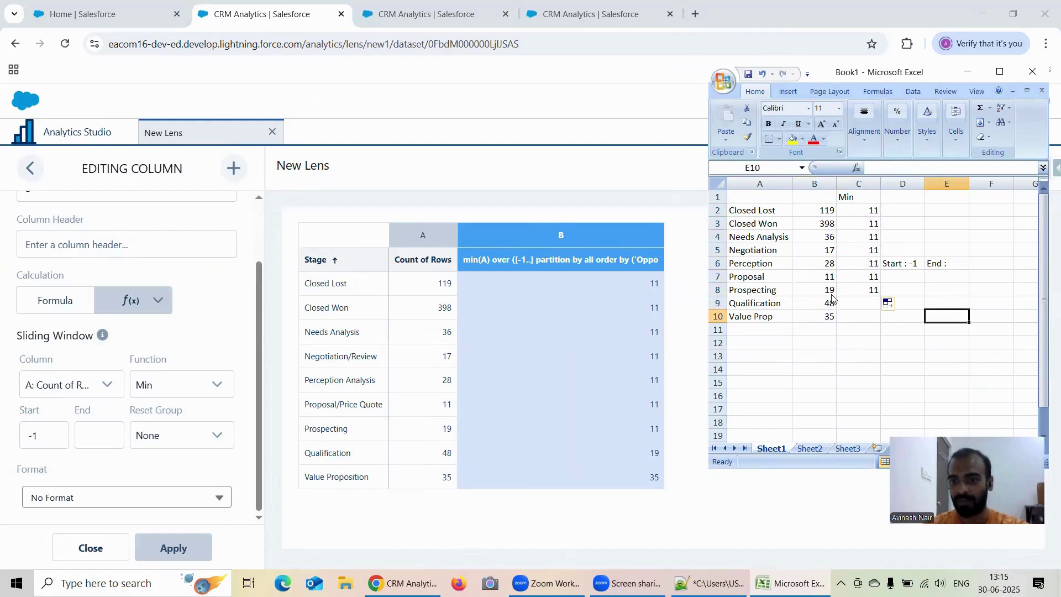
# Step: Enter the window minimum 19 for Qualification in C9 and 35 for Value Prop in C10
pyautogui.click(817, 305)
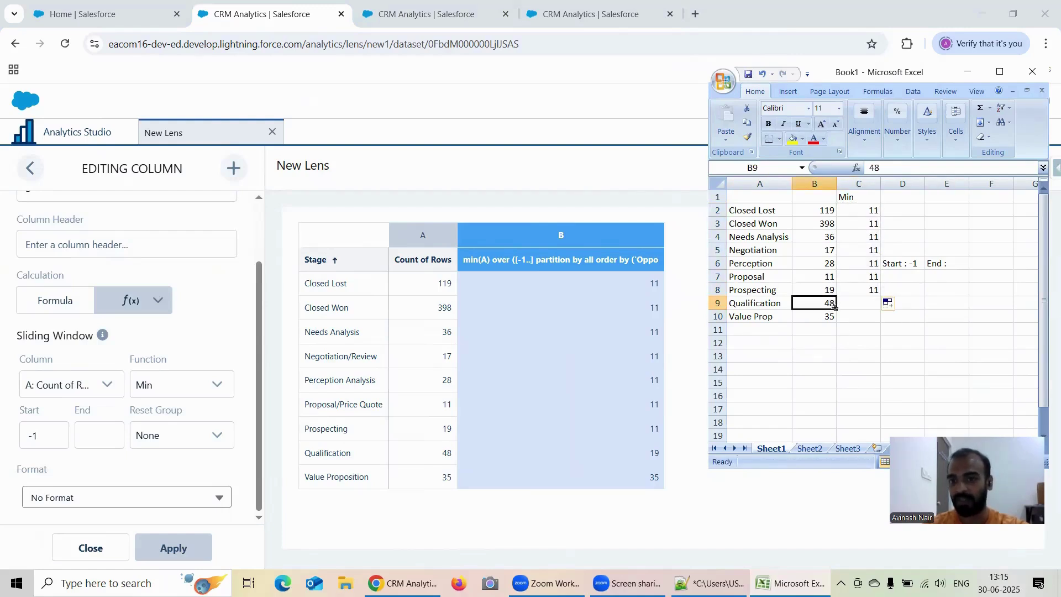
pyautogui.click(857, 303)
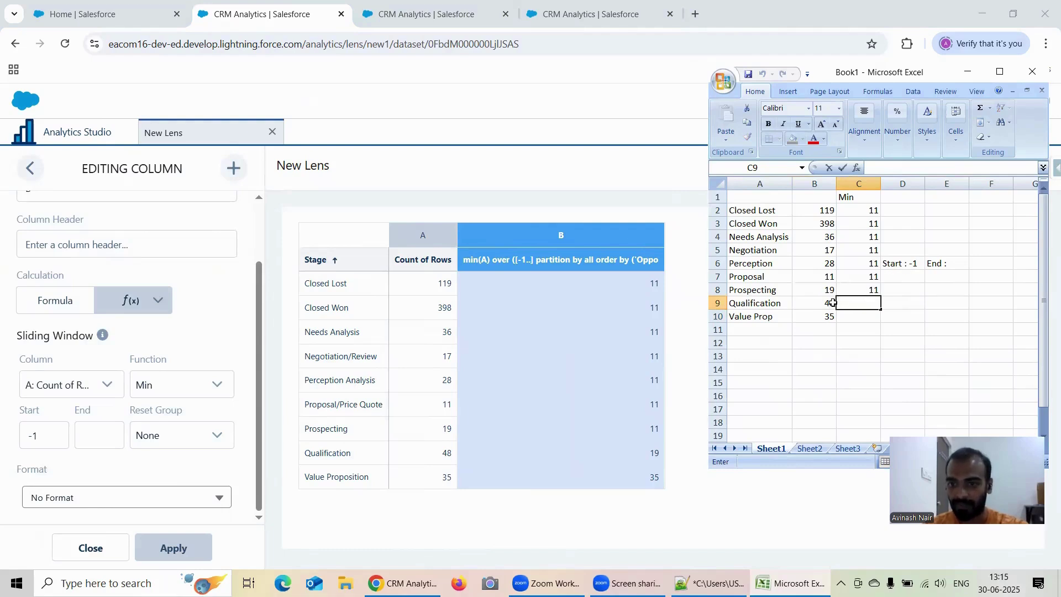
pyautogui.click(851, 302)
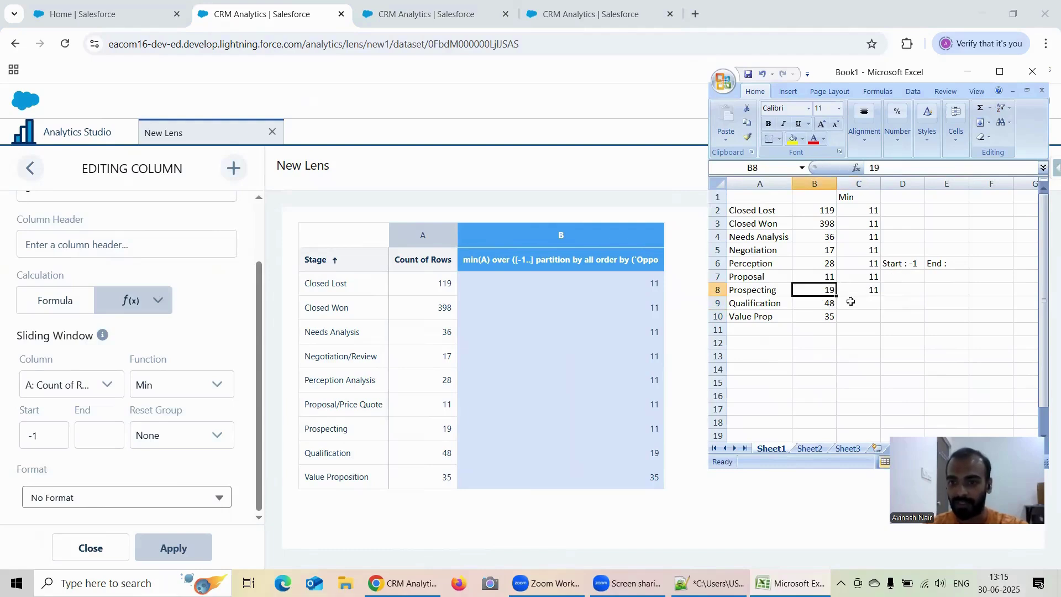
pyautogui.write('19')
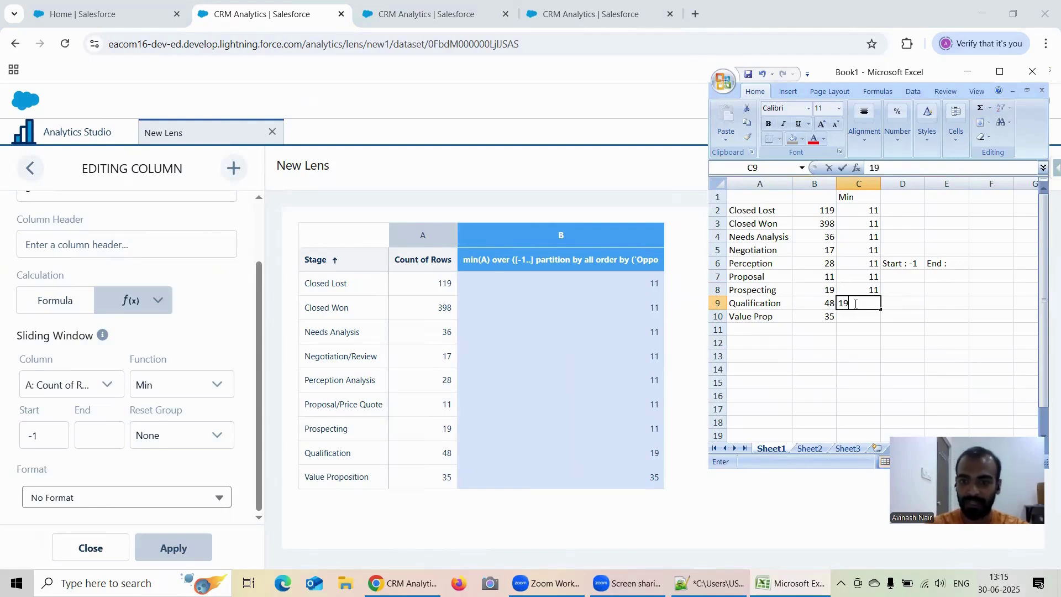
pyautogui.press('Return')
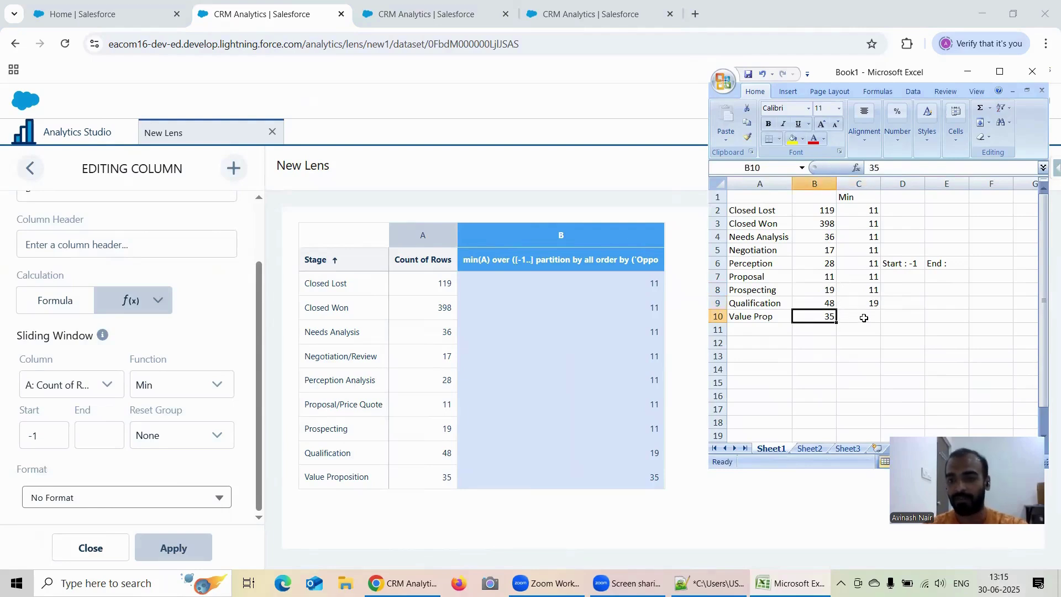
pyautogui.write('35')
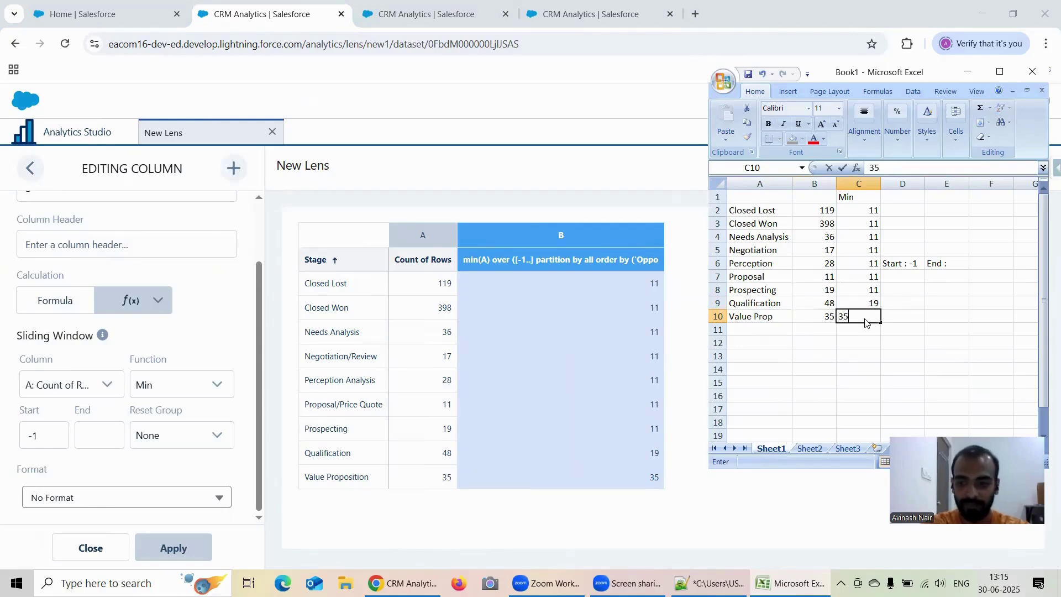
# Step: Maximize Excel to review the Proposal, Prospecting and Qualification rows against the Start -1 window, and switch back to CRM Analytics
pyautogui.click(1002, 73)
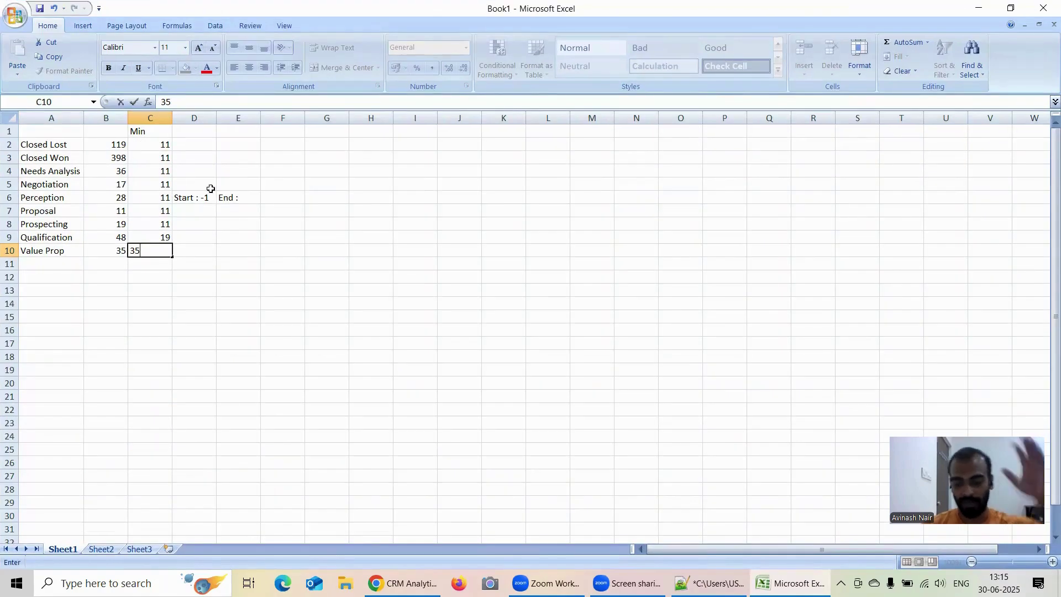
pyautogui.click(117, 148)
pyautogui.click(122, 210)
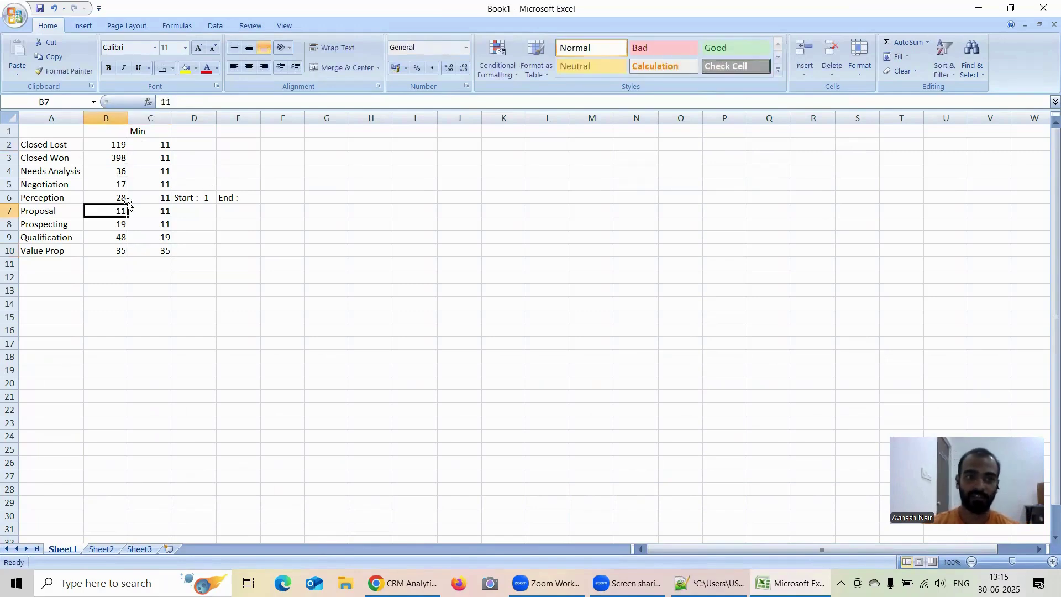
pyautogui.moveTo(163, 211)
pyautogui.mouseDown()
pyautogui.moveTo(122, 223)
pyautogui.moveTo(163, 210)
pyautogui.mouseUp()
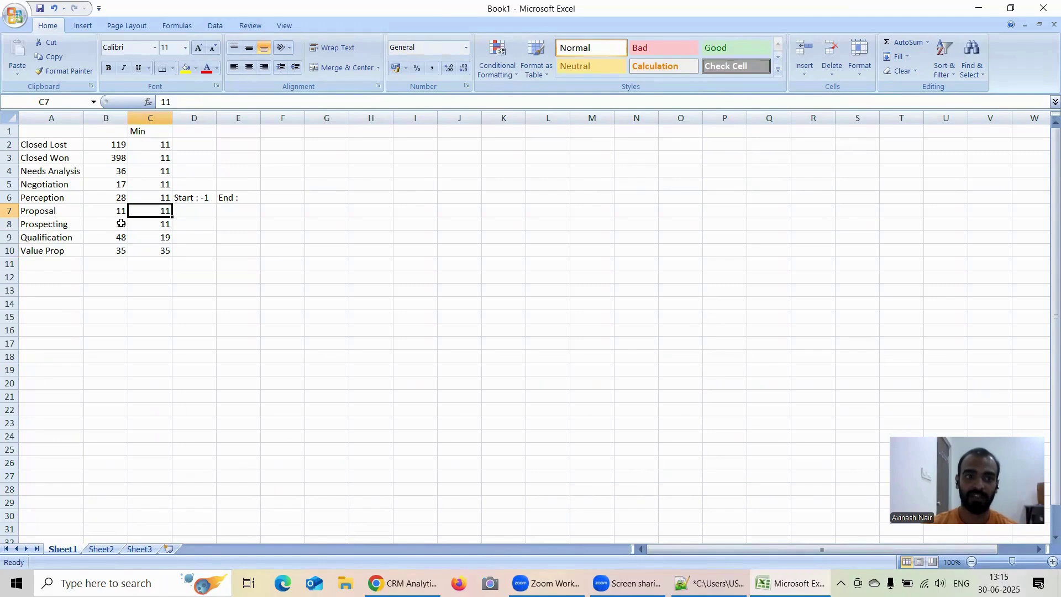
pyautogui.click(9, 224)
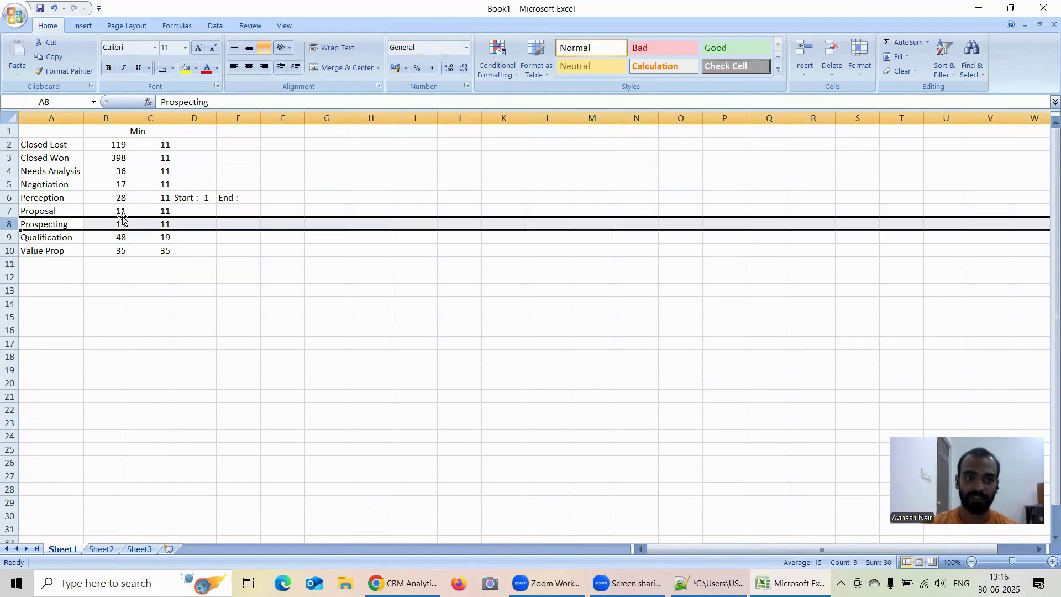
pyautogui.click(8, 238)
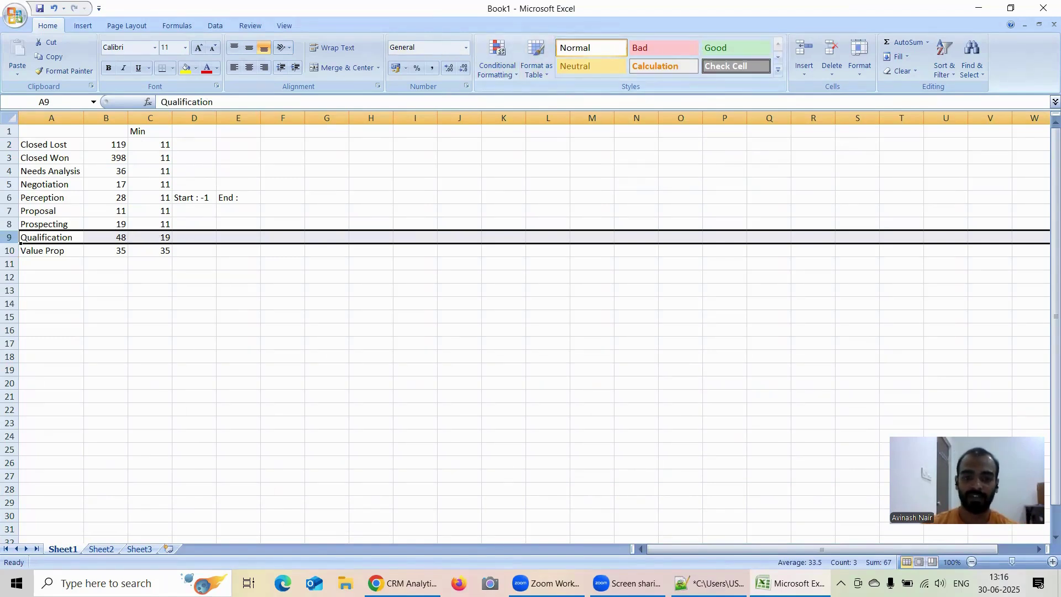
pyautogui.hotkey('alt', 'Tab')
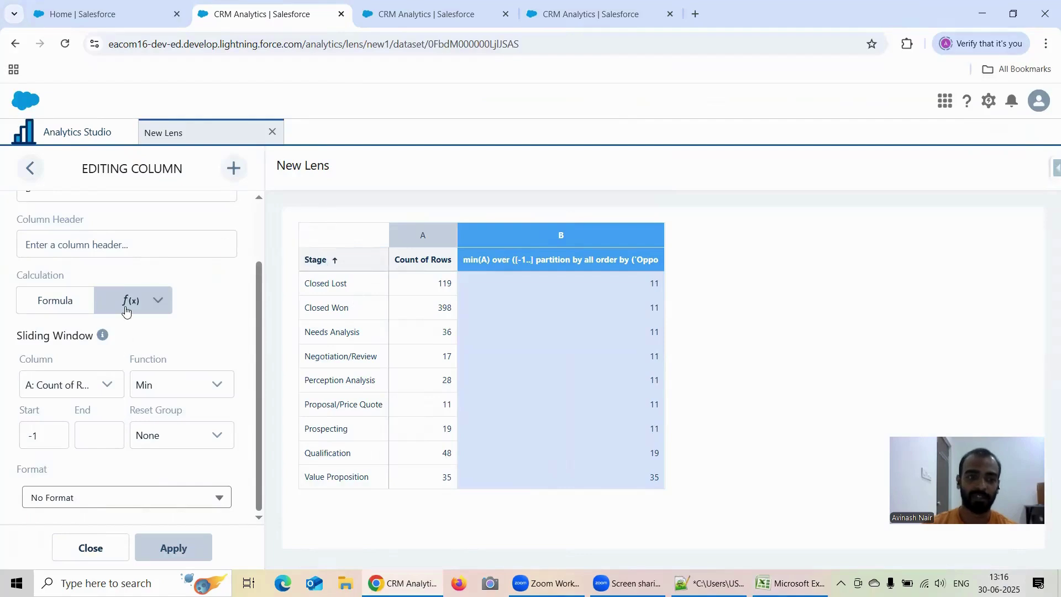